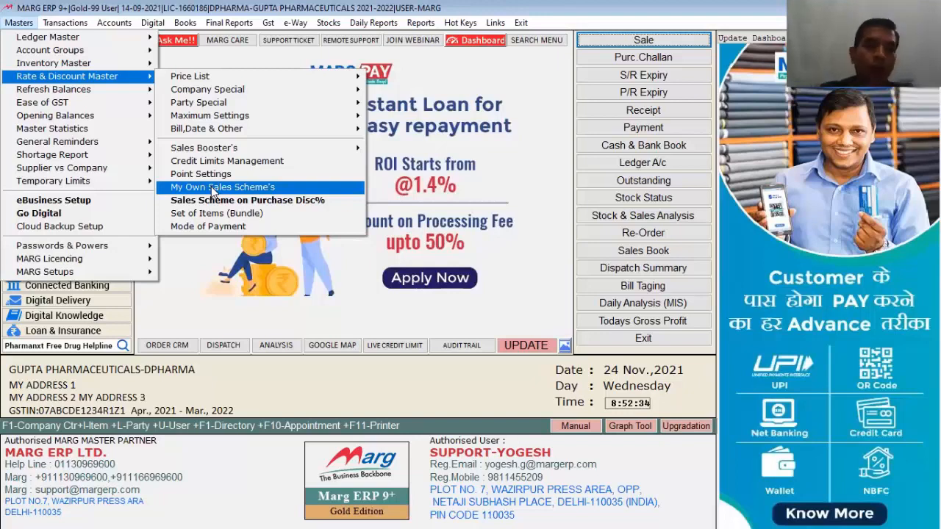
Start a new stock item, check its free scheme quantity fields, then discard it unsaved.
mouse_move(215, 66)
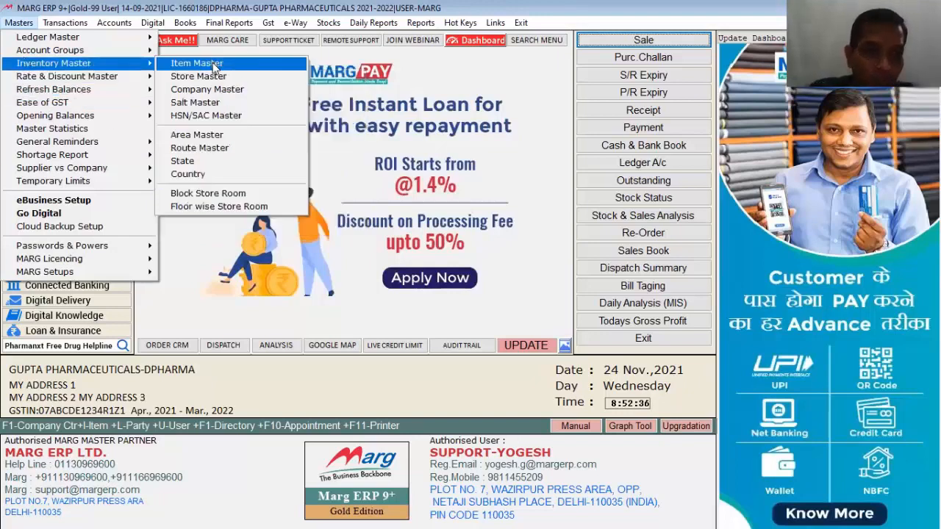
click(215, 66)
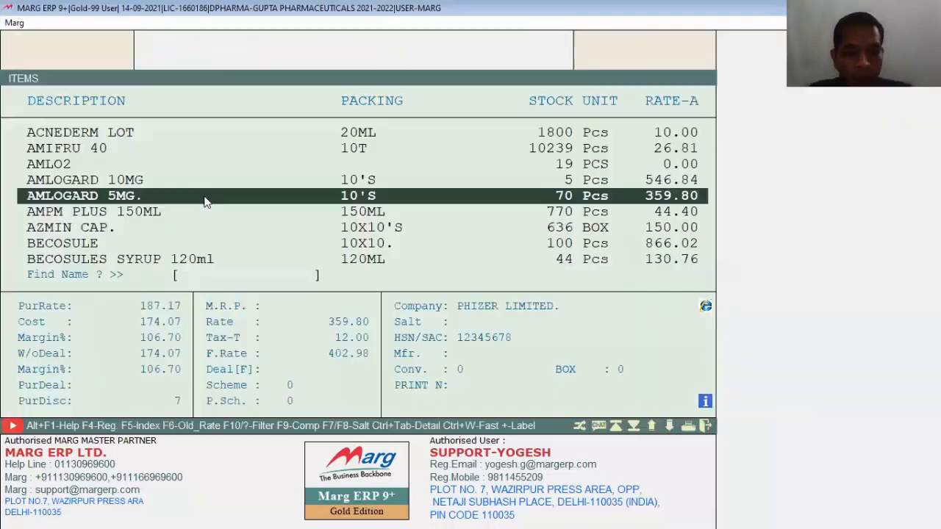
key(F2)
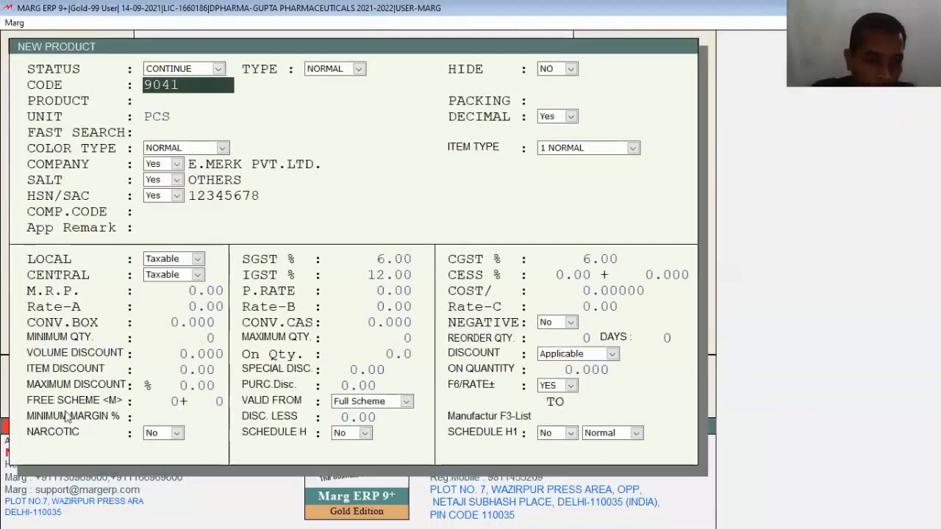
click(169, 401)
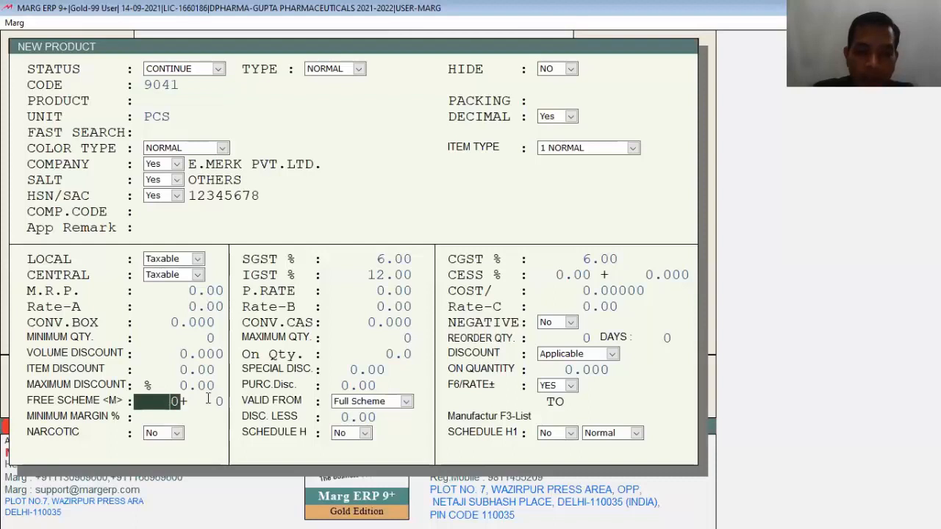
click(208, 401)
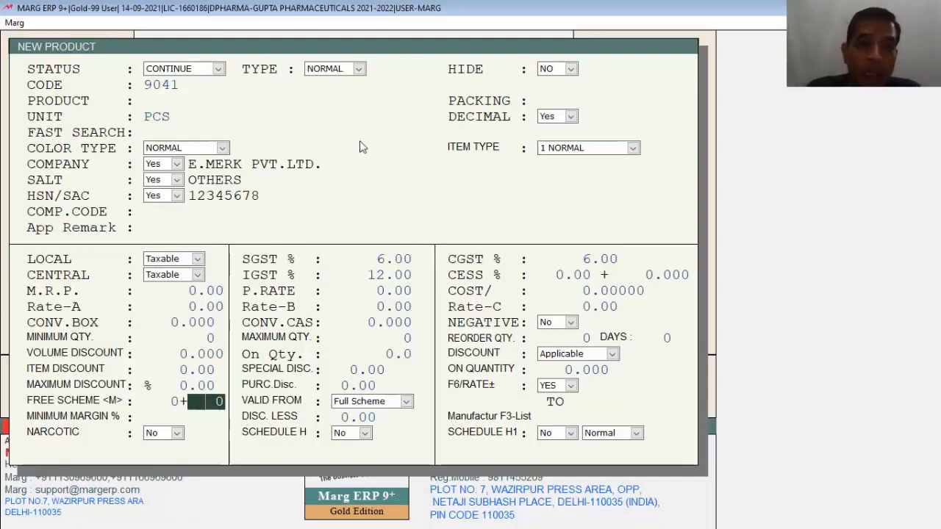
key(Escape)
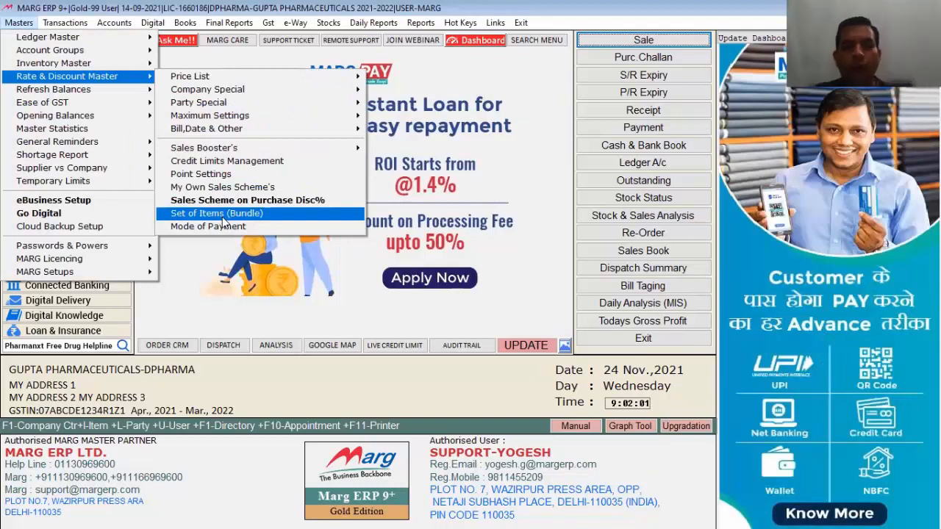
Define bundle set FB, formula 1, Permanent, named ABC, used for GEN, for all parties.
click(223, 215)
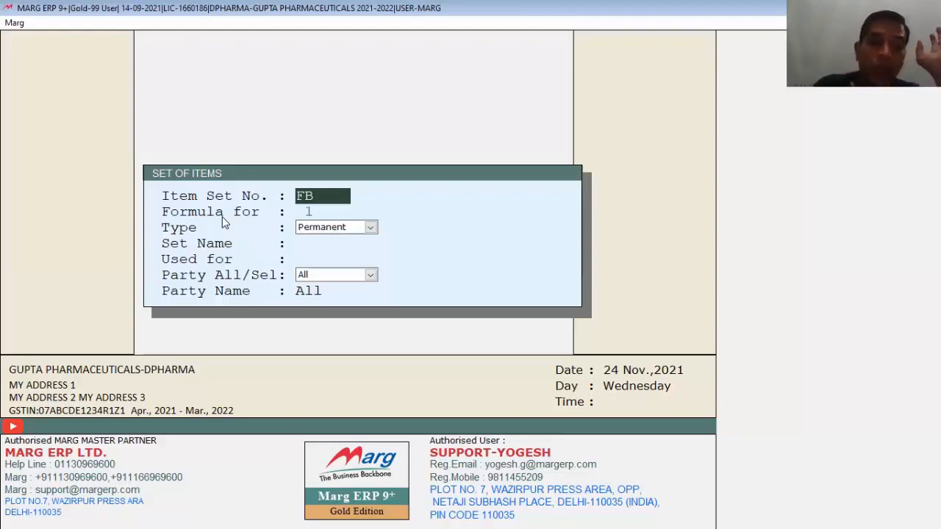
key(Return)
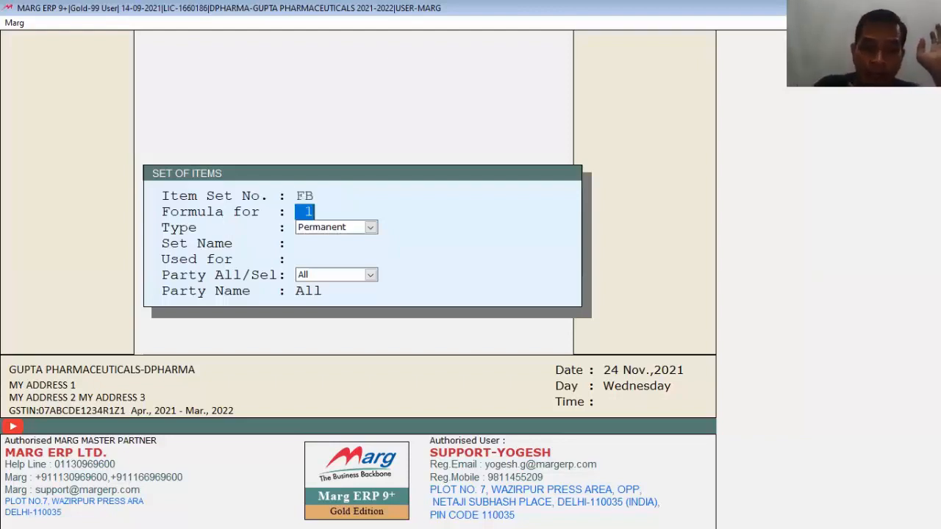
key(Return)
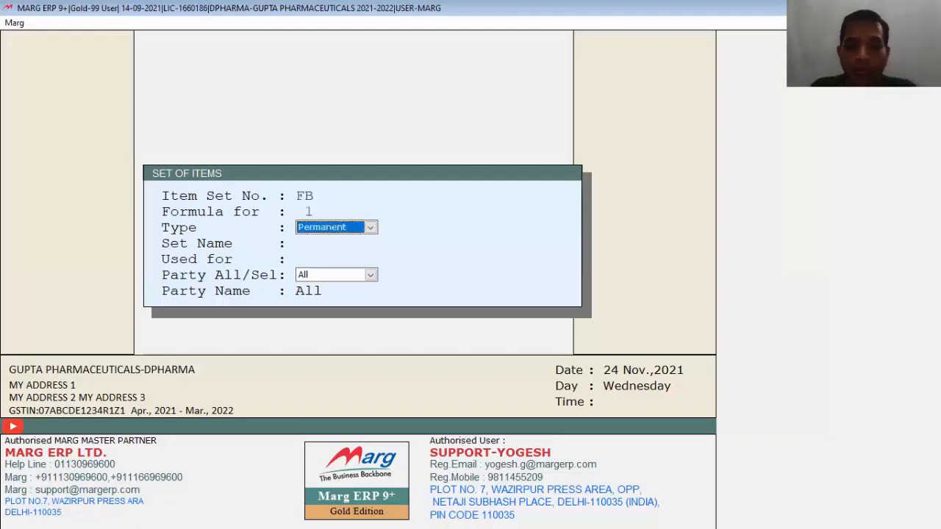
key(Return)
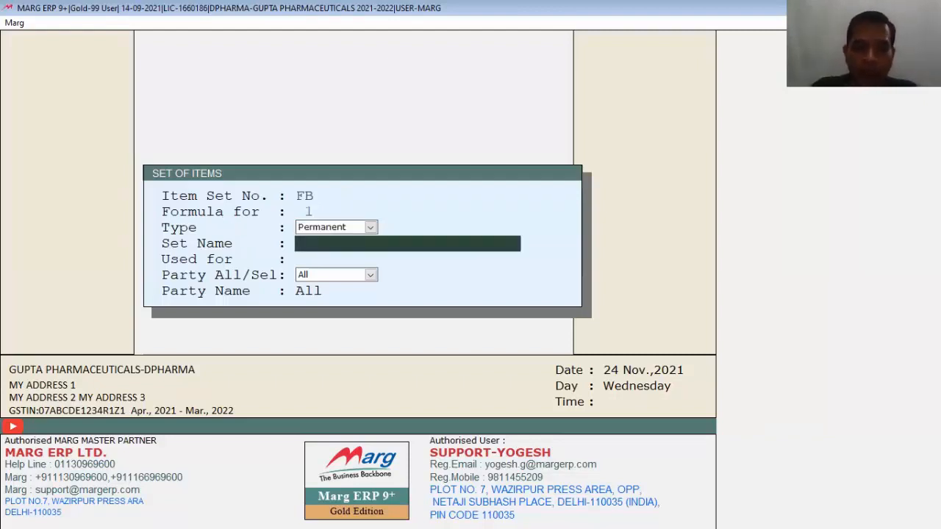
text(ABC)
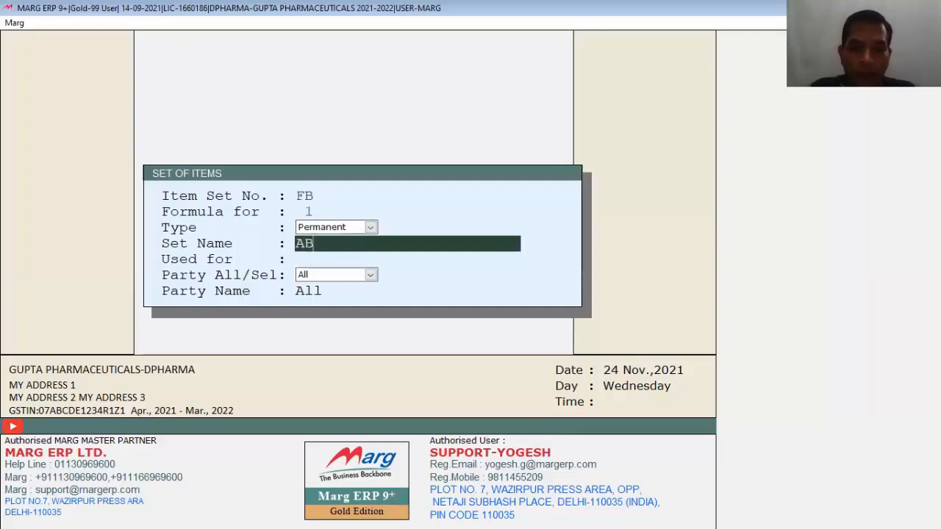
key(Return)
text(GEN)
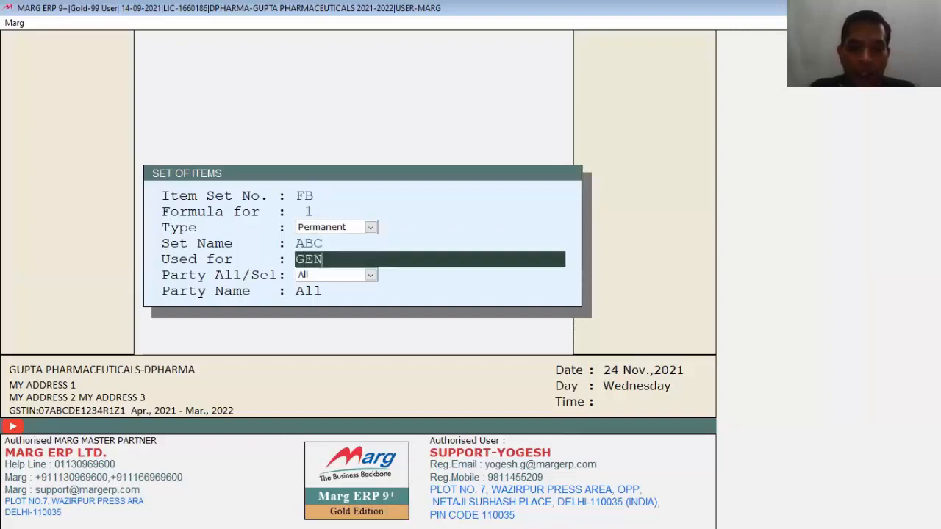
key(Return)
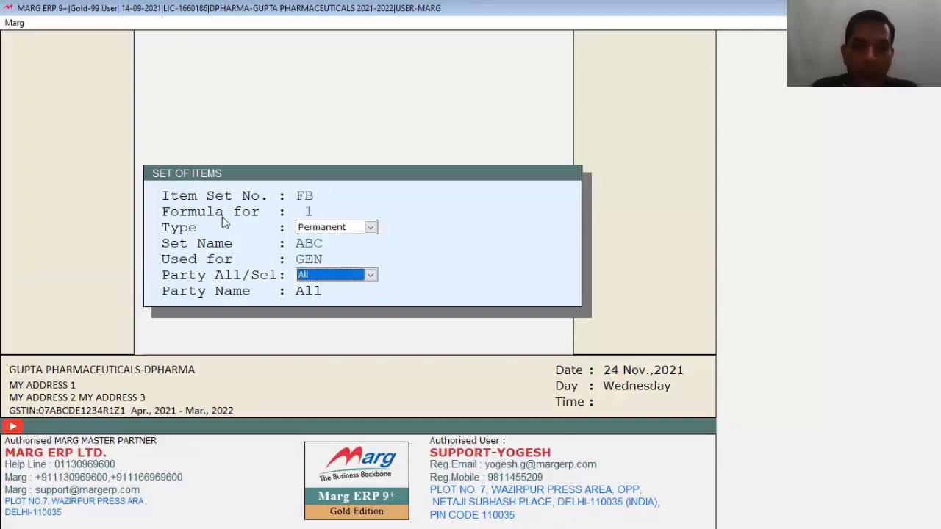
key(alt+Down)
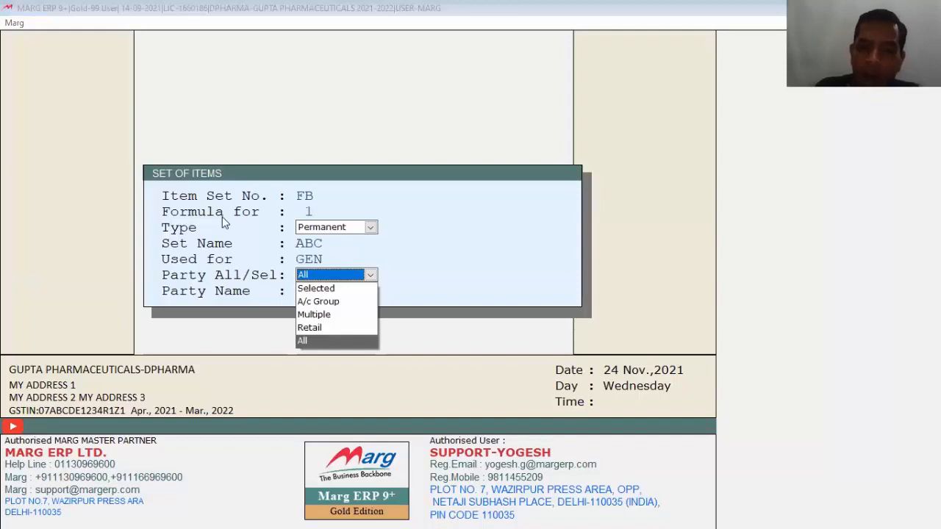
key(Return)
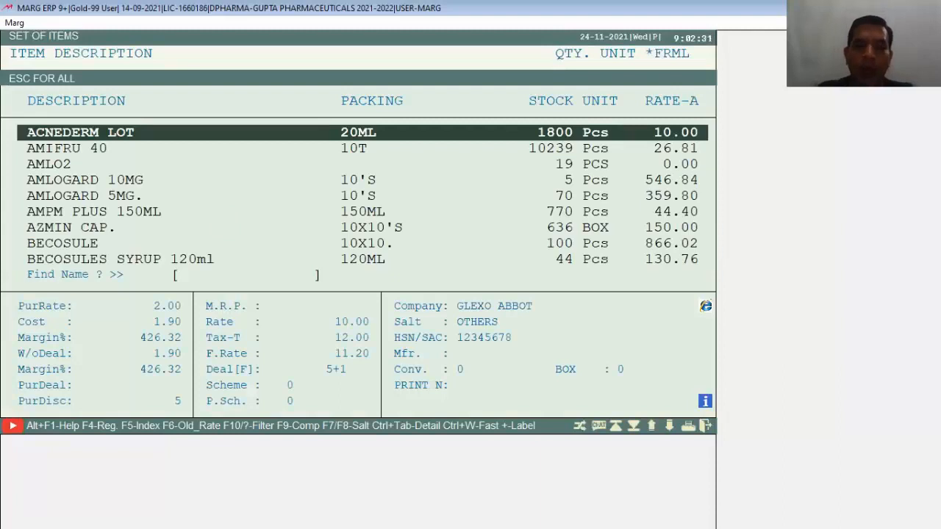
Add ACNEDERM LOT qty 1, AMLOGARD 5MG. qty 2 and BECOSULE qty 1 to the set.
key(Return)
key(Return)
text(1)
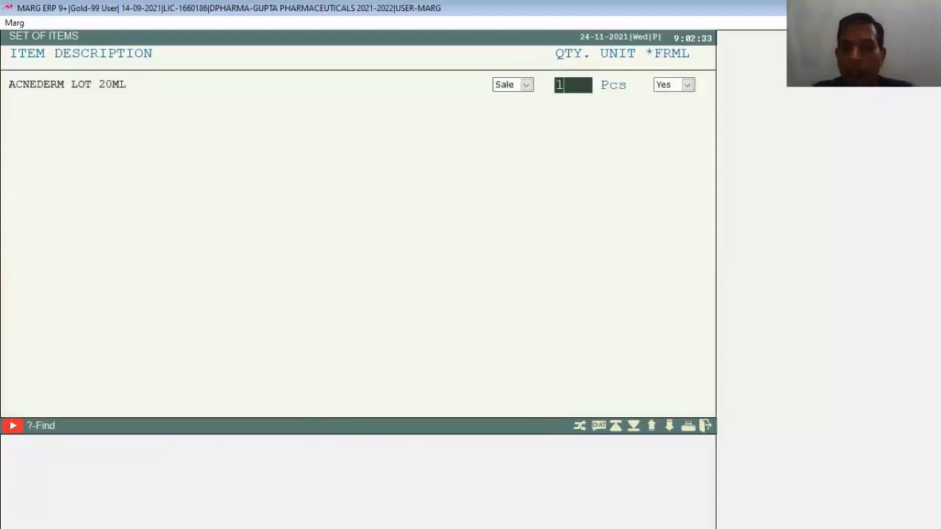
key(Return)
key(Return)
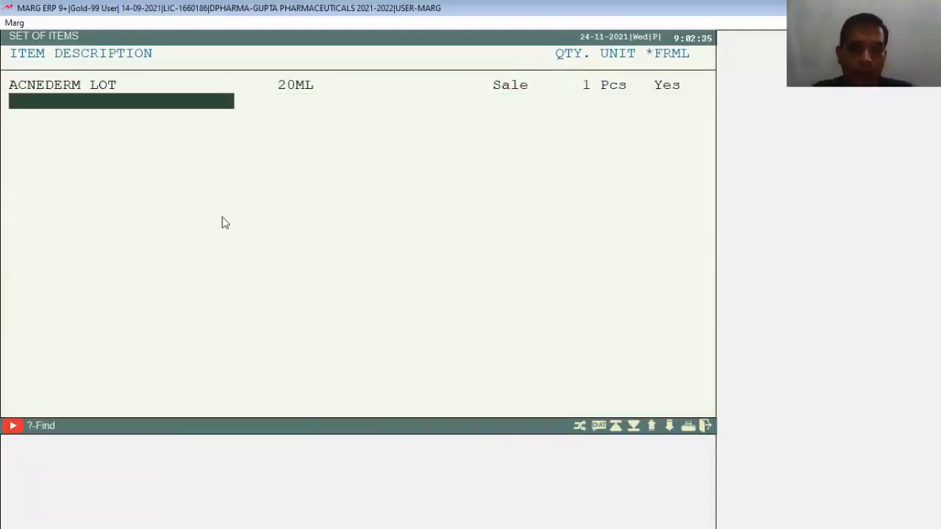
key(Return)
key(Down)
key(Down)
key(Down)
key(Down)
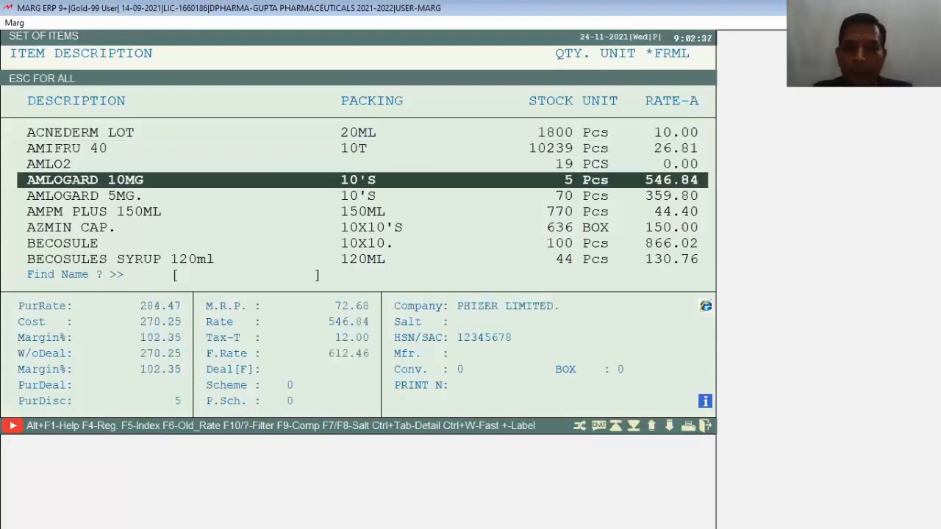
key(Return)
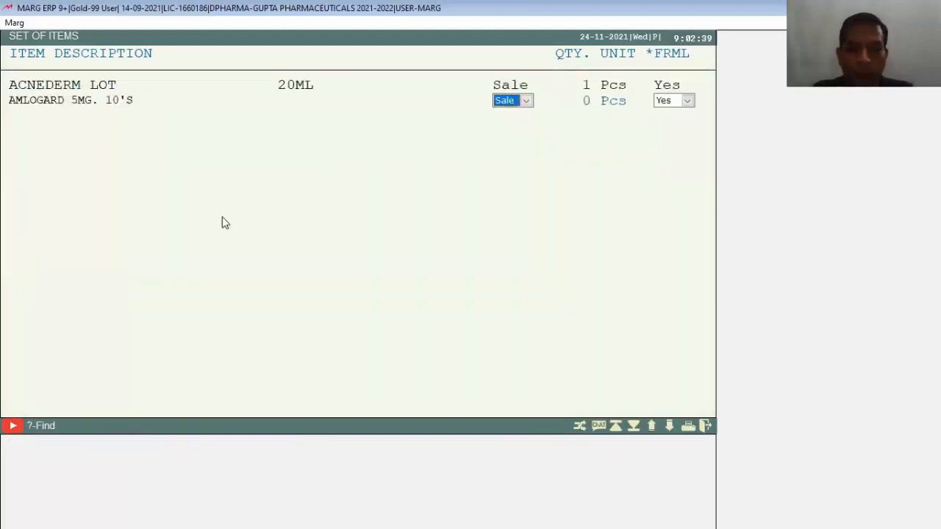
key(Return)
text(2)
key(Return)
key(Return)
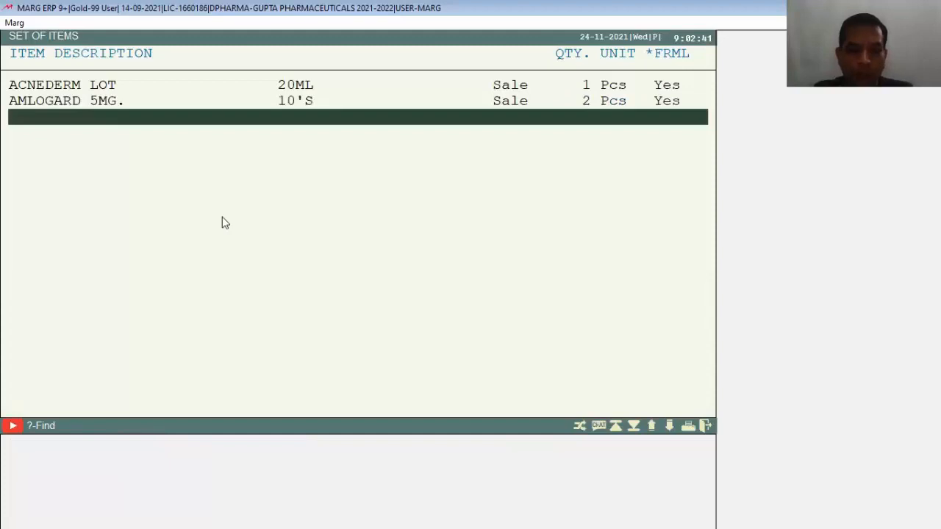
key(Return)
key(Down)
key(Down)
key(Down)
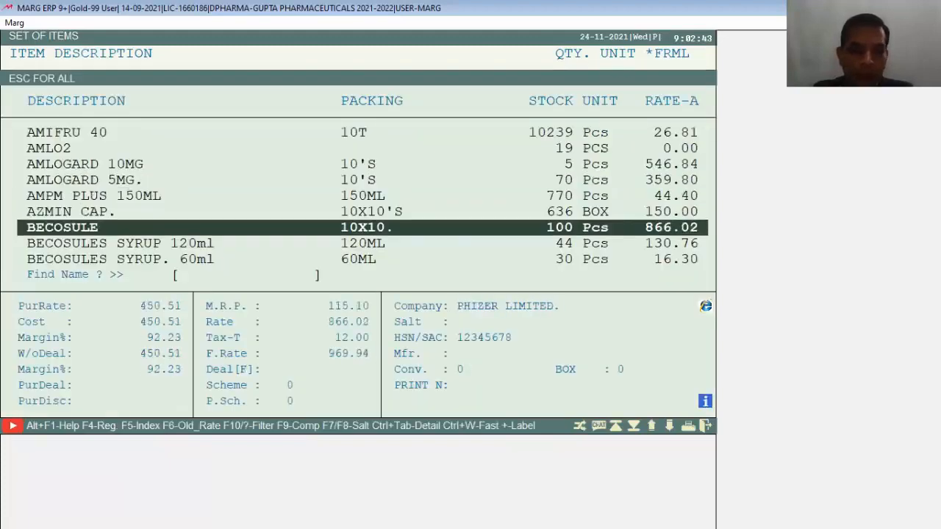
key(Return)
key(Return)
text(1)
key(Return)
key(Return)
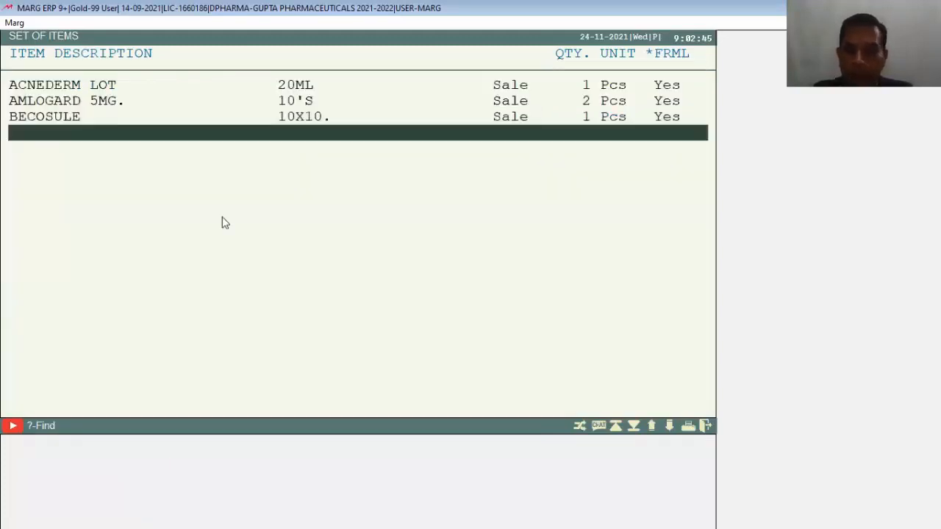
Save bundle ABC and close the list of item sets.
key(Escape)
key(Right)
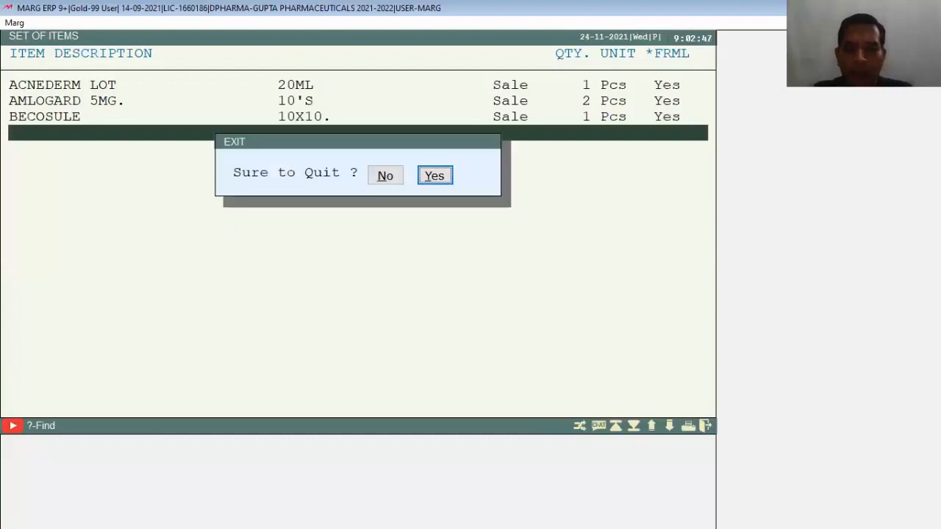
key(Return)
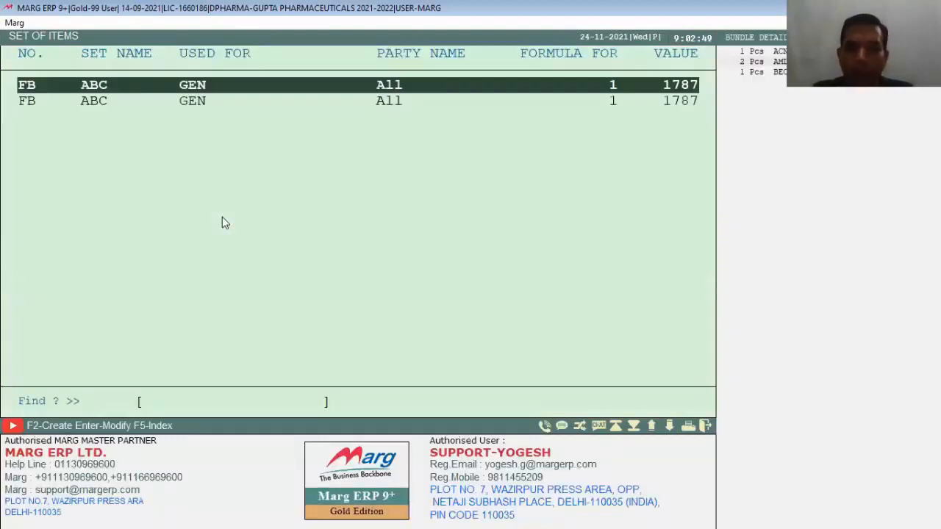
key(Escape)
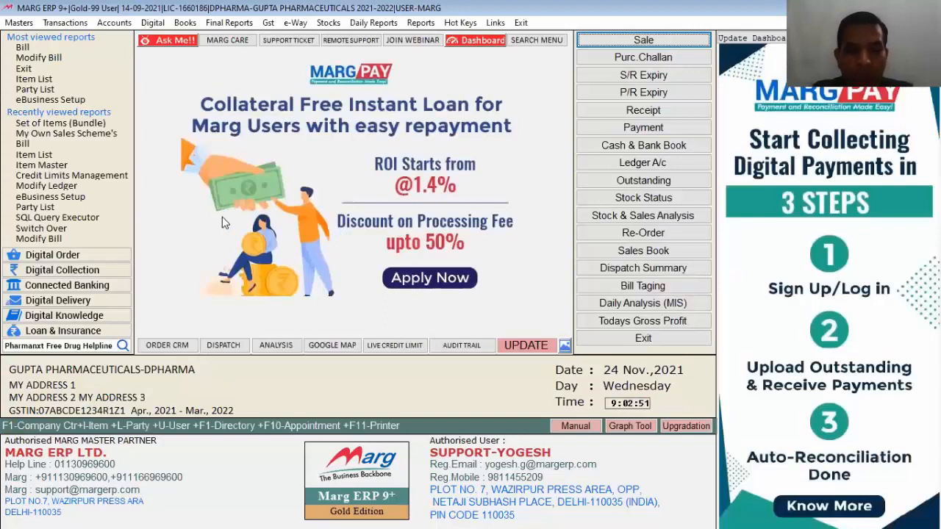
Reopen the Set of Items (Bundle) list under Masters > Rate & Discount Master.
key(alt+r)
key(Escape)
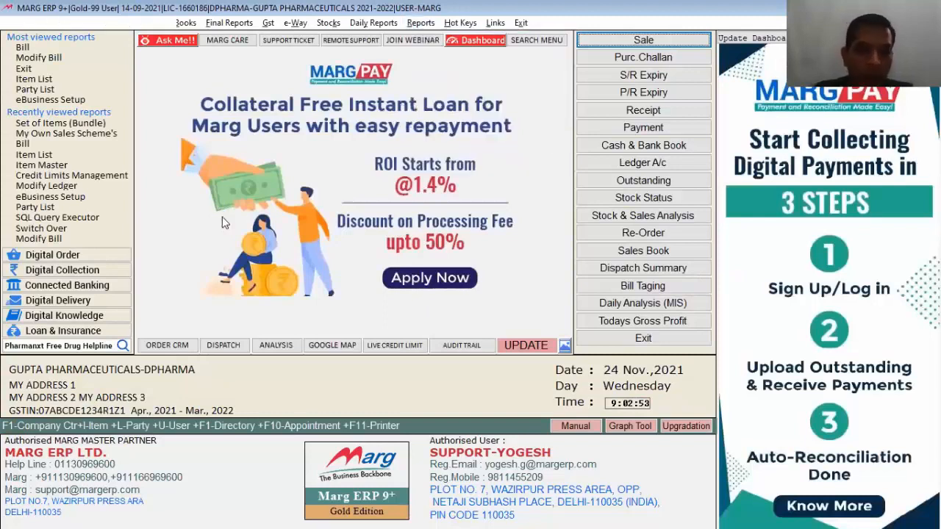
key(alt+m)
key(Down)
key(Down)
key(Down)
key(Right)
key(Down)
key(Down)
key(Down)
key(Down)
key(Down)
key(Down)
key(Down)
key(Down)
key(Down)
key(Down)
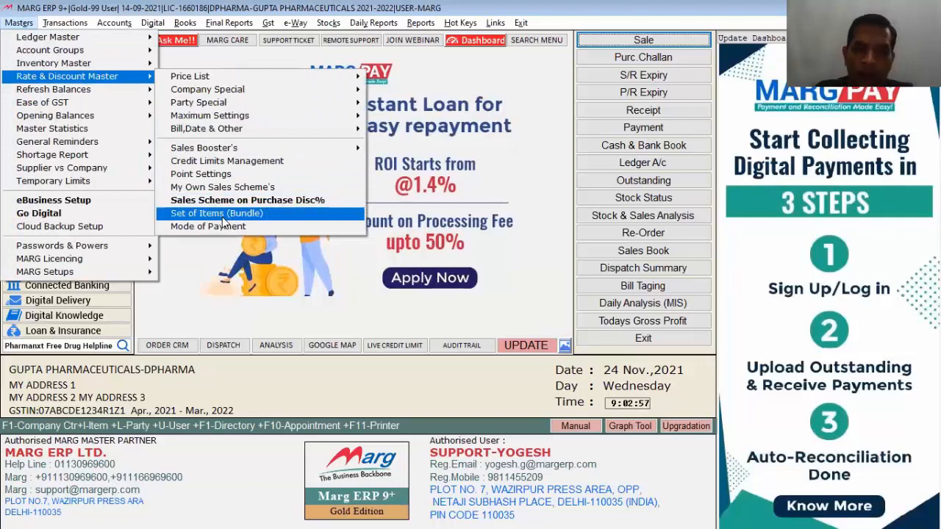
key(Return)
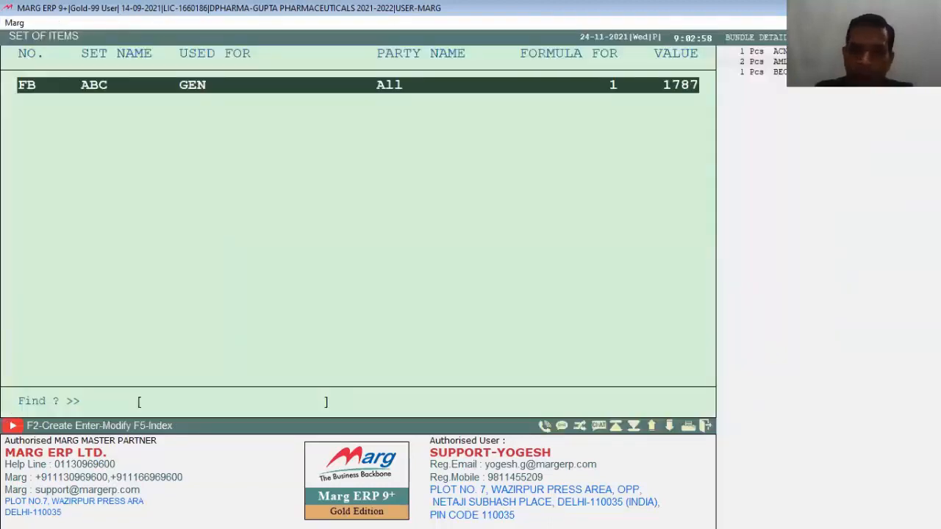
key(Escape)
Start a new sale bill for PANKAJ PHARMA, passing its GSTIN details.
key(Return)
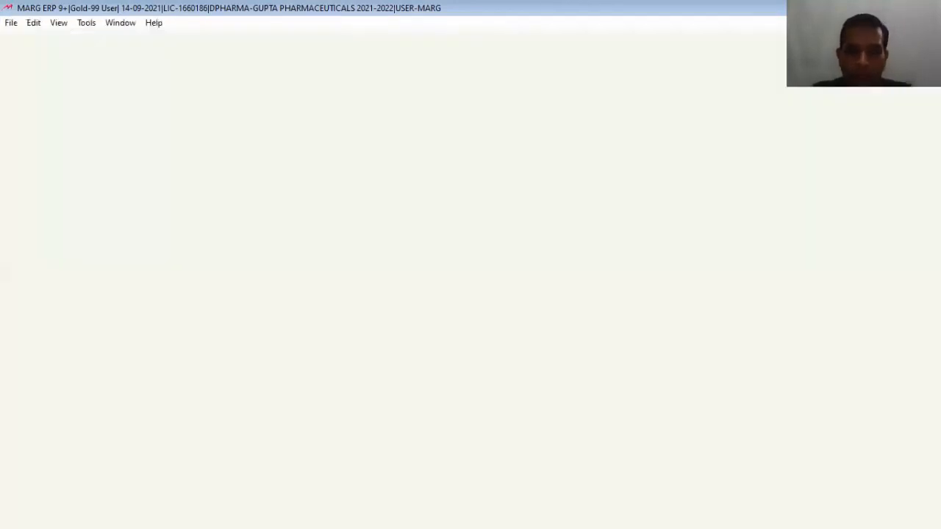
double_click(222, 217)
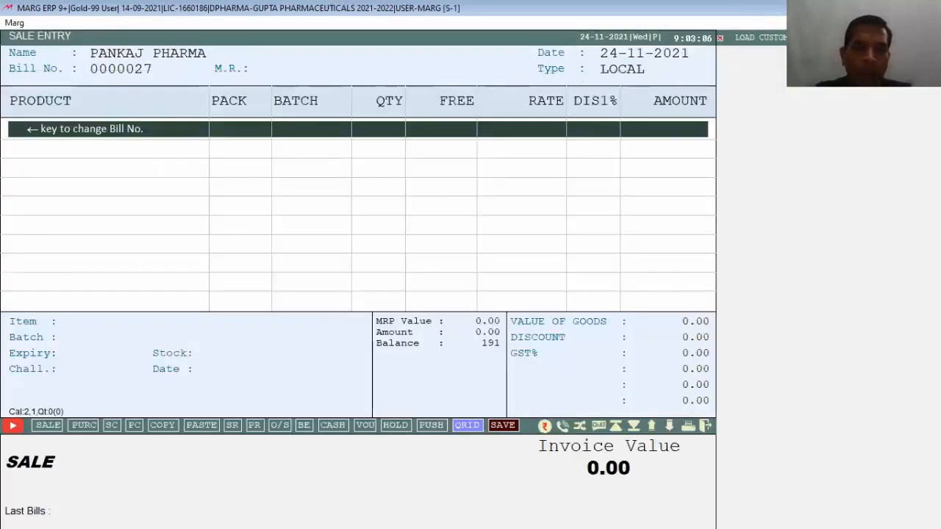
key(Escape)
key(Return)
key(Return)
key(Return)
key(Return)
key(Return)
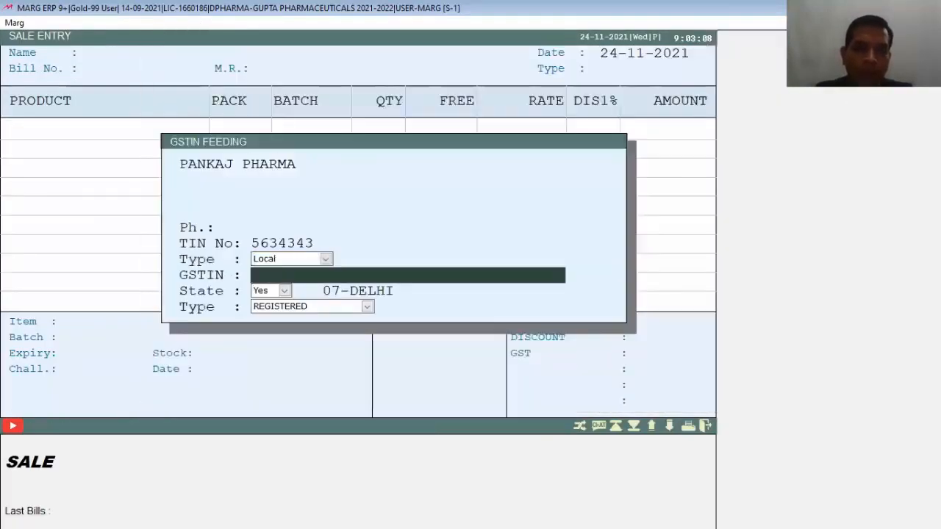
key(Return)
key(Escape)
key(Escape)
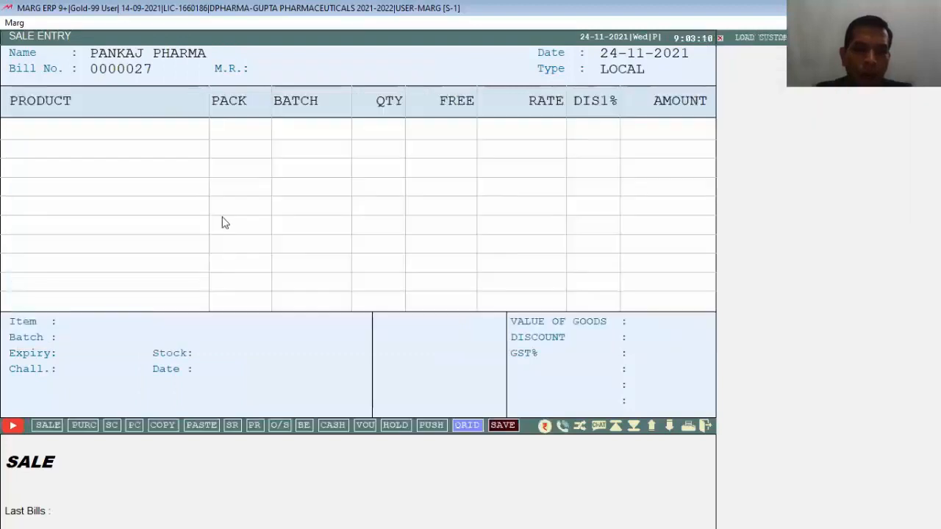
Choose the FB item set for bundle billing on the PANKAJ PHARMA bill.
key(ctrl+b)
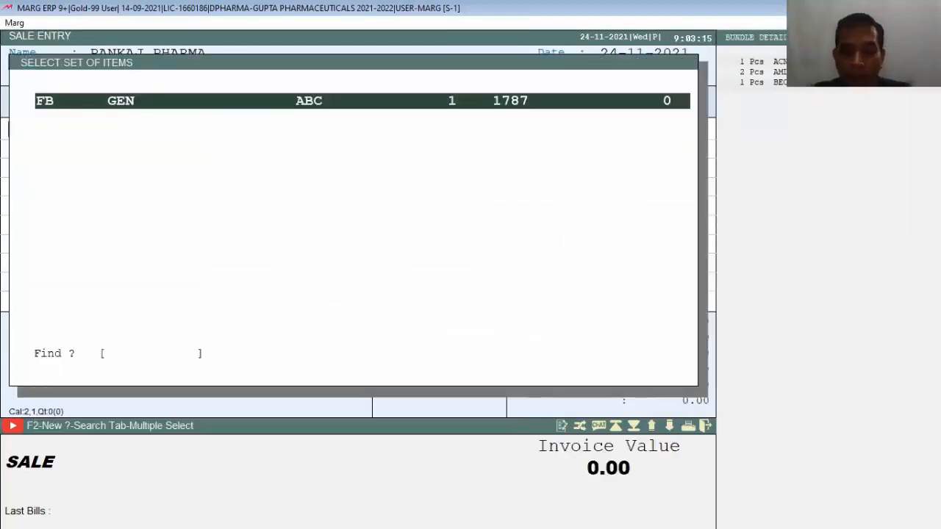
key(Return)
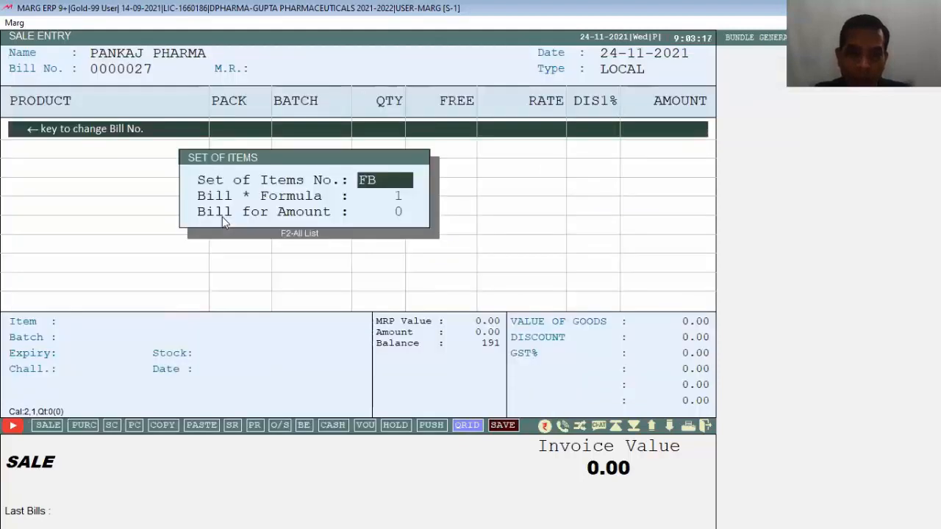
key(Escape)
key(Escape)
key(Return)
key(Return)
key(Return)
key(Return)
key(Return)
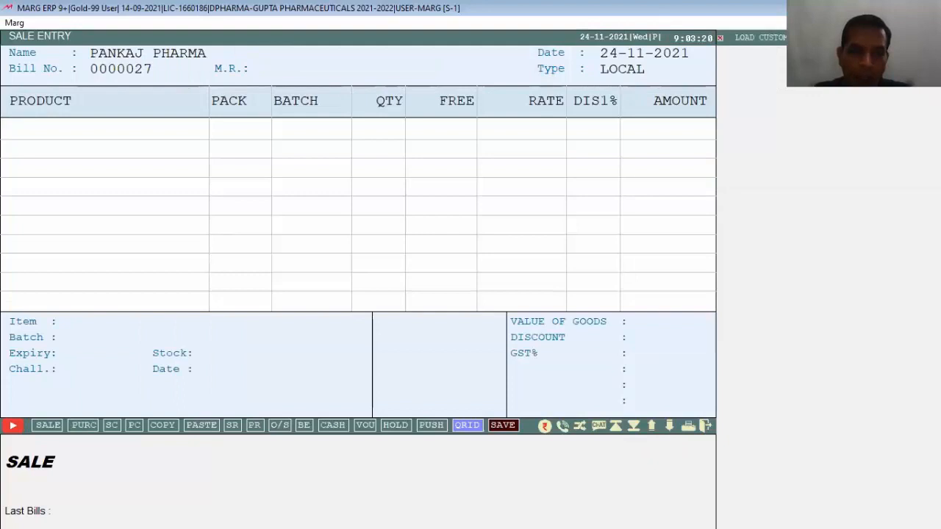
key(ctrl+F5)
key(Return)
key(Return)
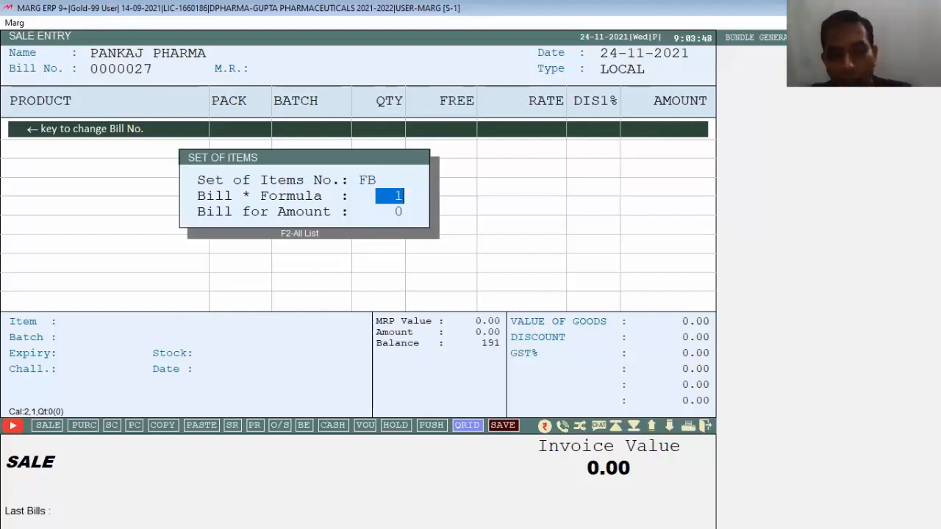
Bill set FB three times: ACNEDERM LOT 3, AMLOGARD 5MG. 6, BECOSULE 3, totalling 5345.25.
text(3)
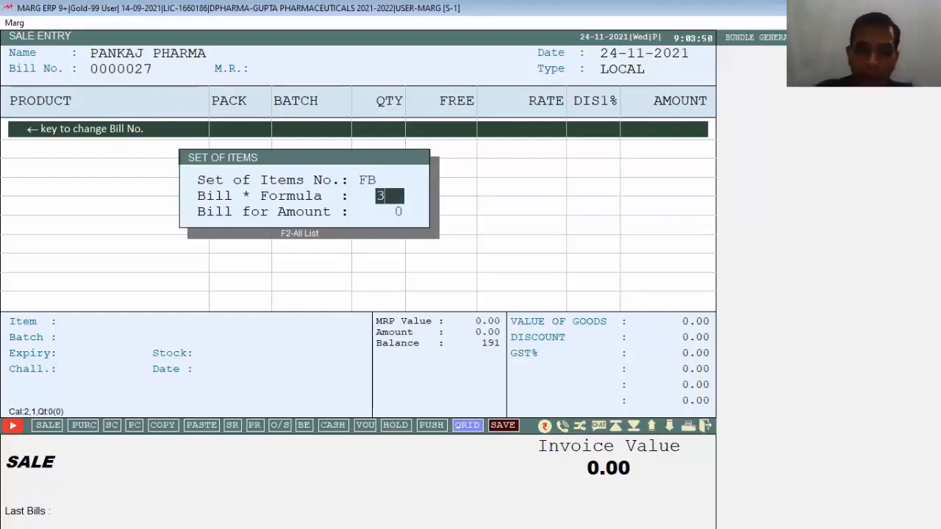
key(Return)
key(Return)
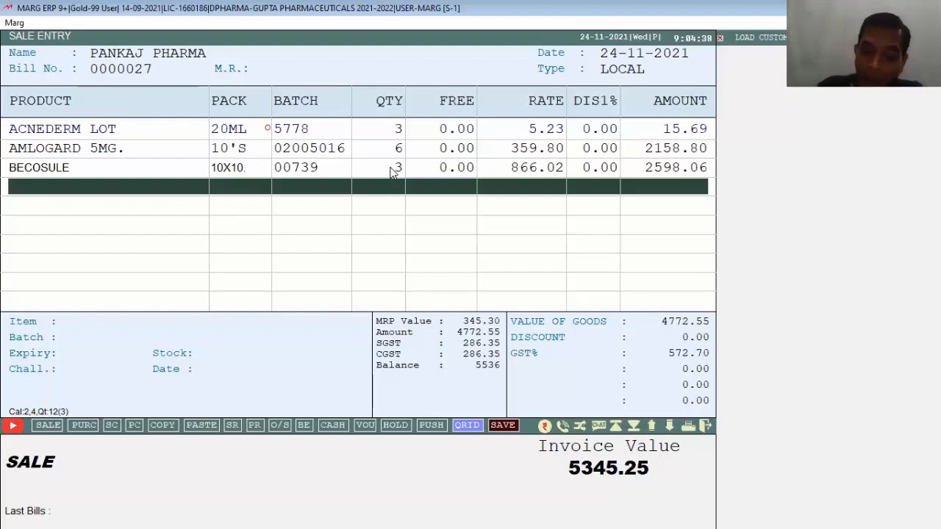
key(ctrl+F7)
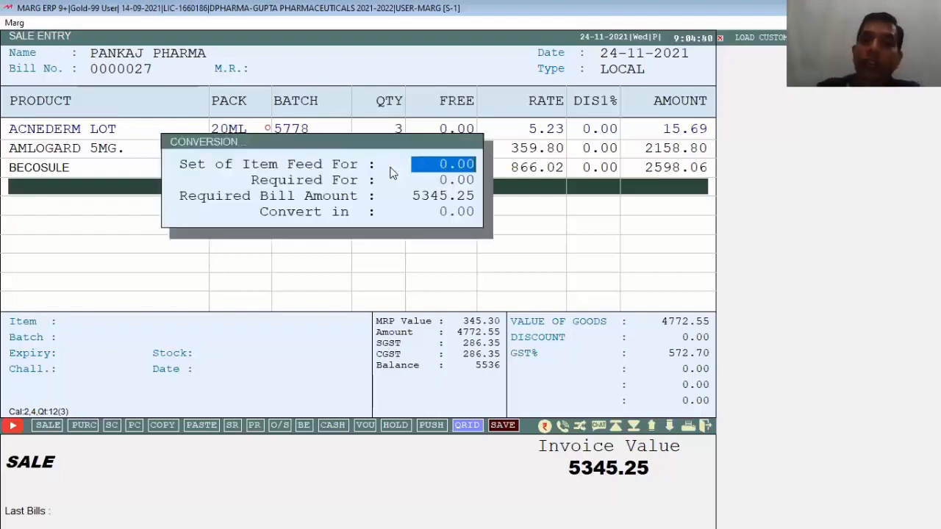
Convert the bill to 3000, giving quantities 1, 3, 1 and invoice value 2184.71.
key(Escape)
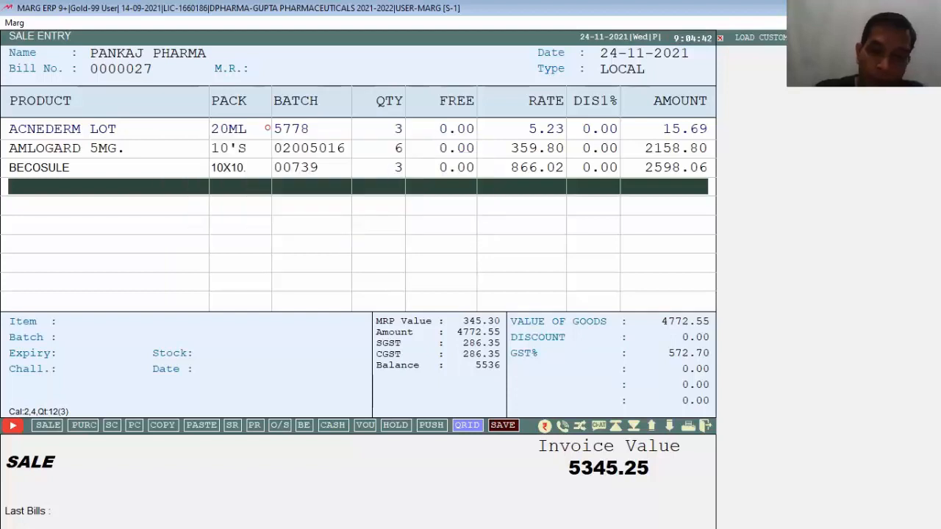
key(ctrl+F7)
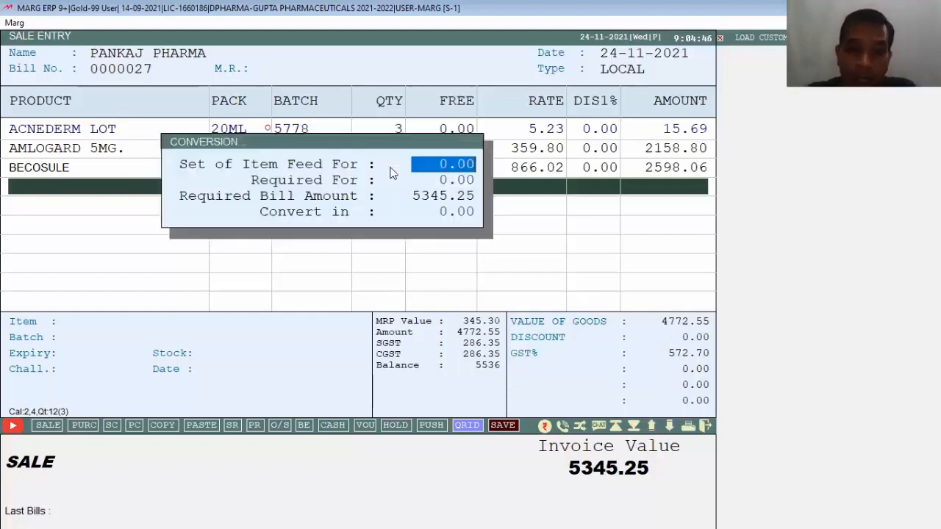
key(Return)
key(Return)
key(Return)
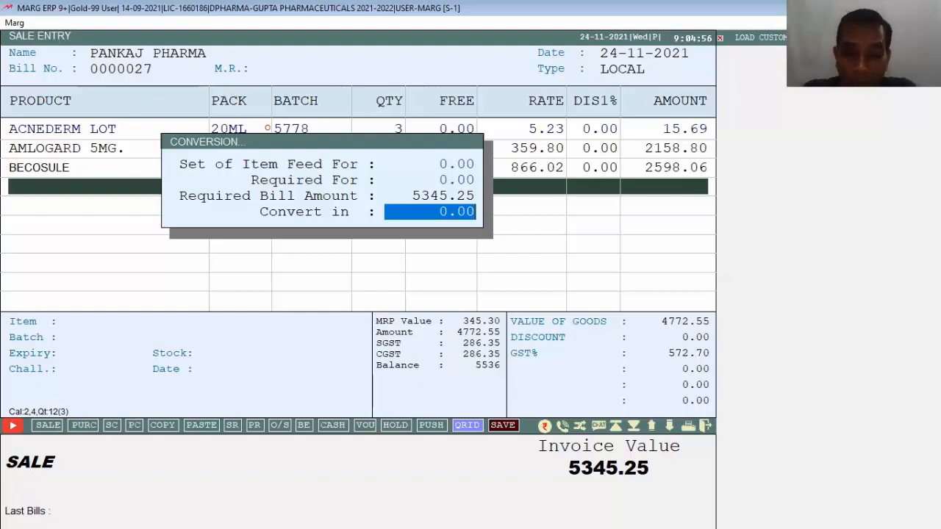
text(3000    .)
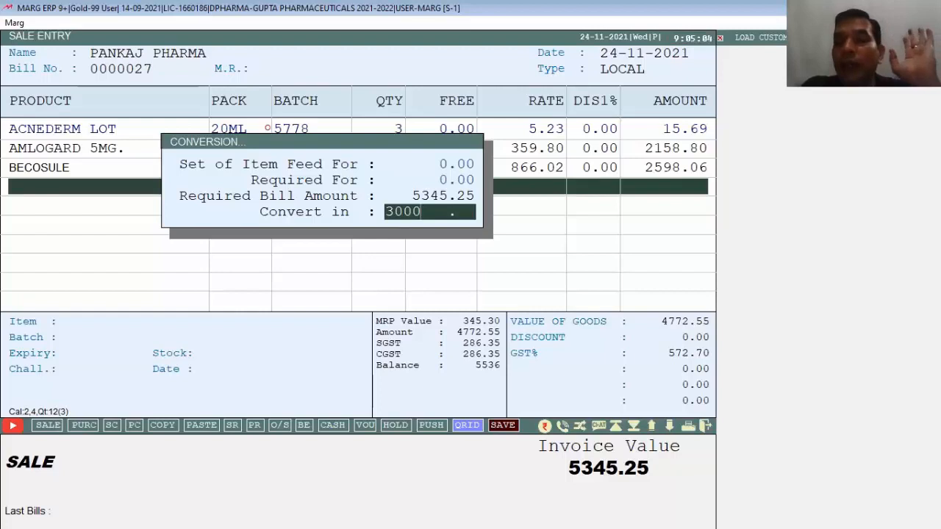
key(Return)
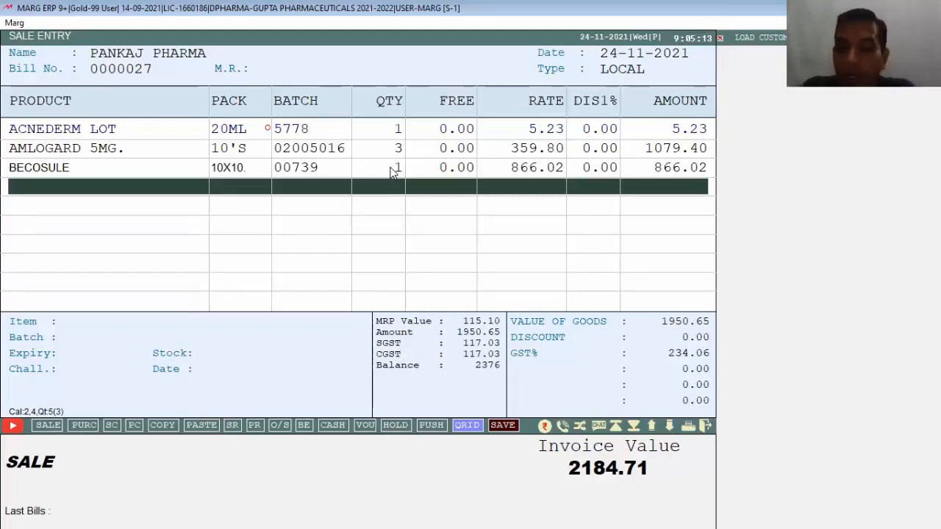
Convert the bill to 4500, clearing the set quantity field, for an invoice of 4369.46.
key(ctrl+F7)
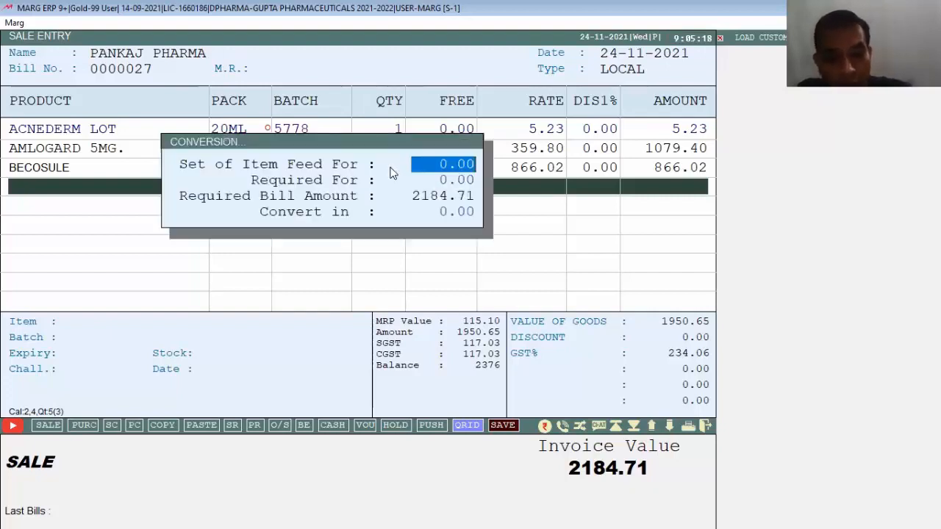
text(45)
key(BackSpace)
key(BackSpace)
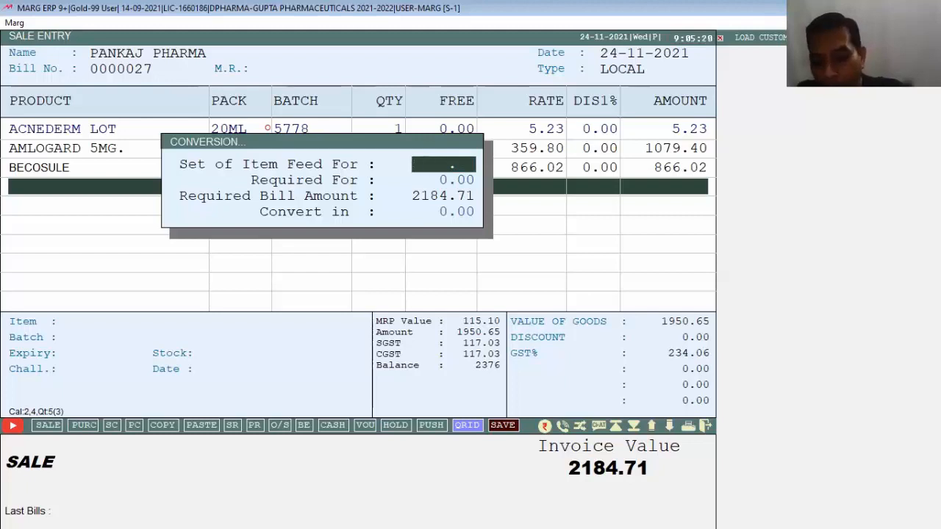
key(Return)
text(4500)
key(Return)
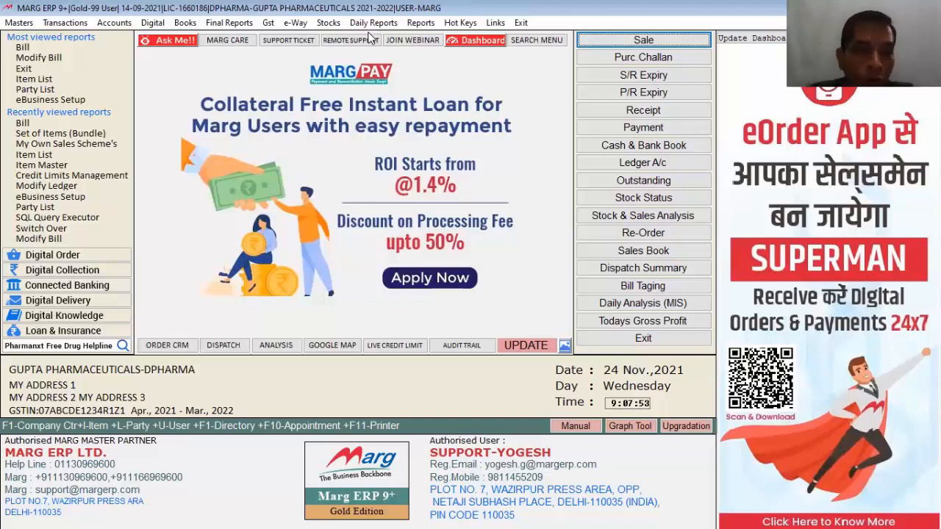
Review the CASH, MARGPAY and BANK OF BARODA payment modes; saving reports 'Nothing to Save!'.
click(18, 23)
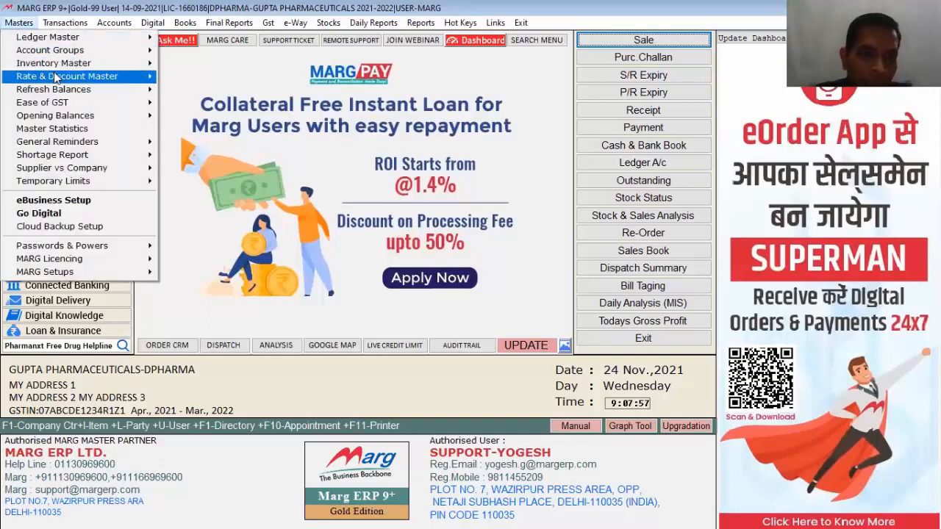
mouse_move(55, 77)
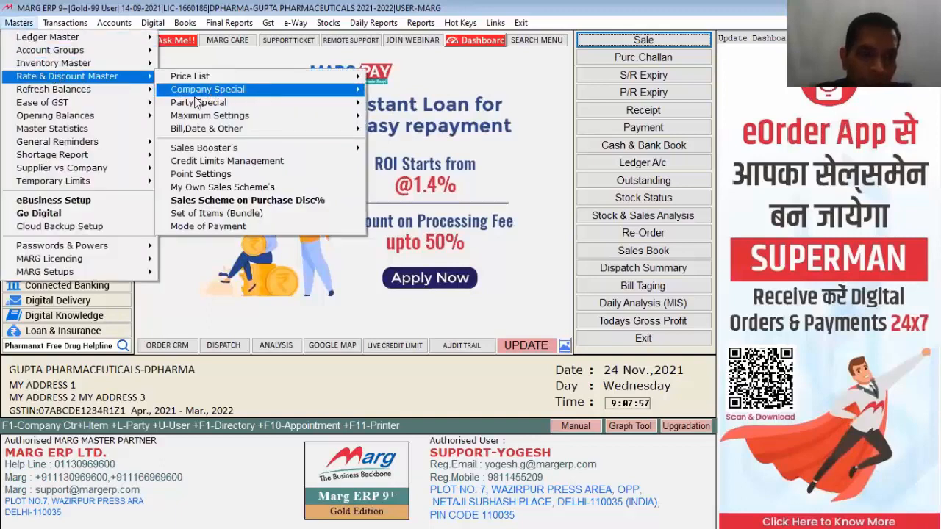
click(217, 230)
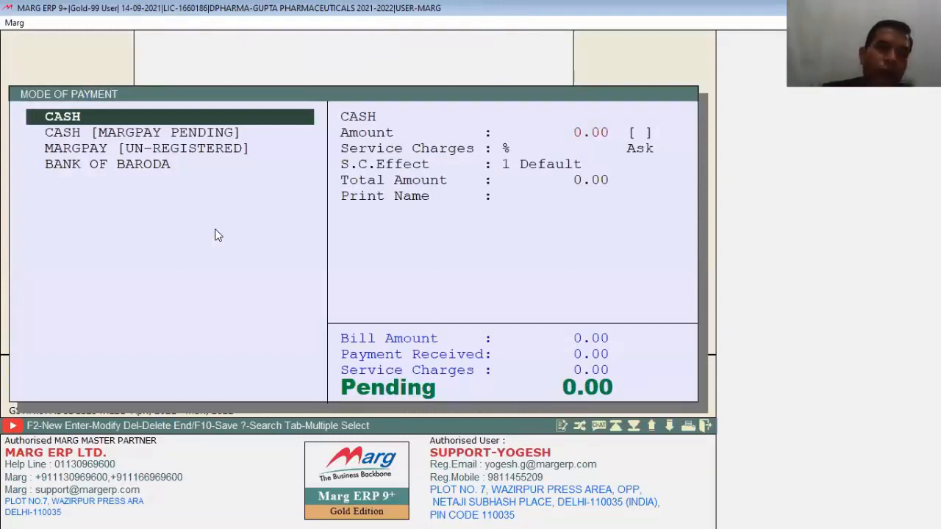
key(Down)
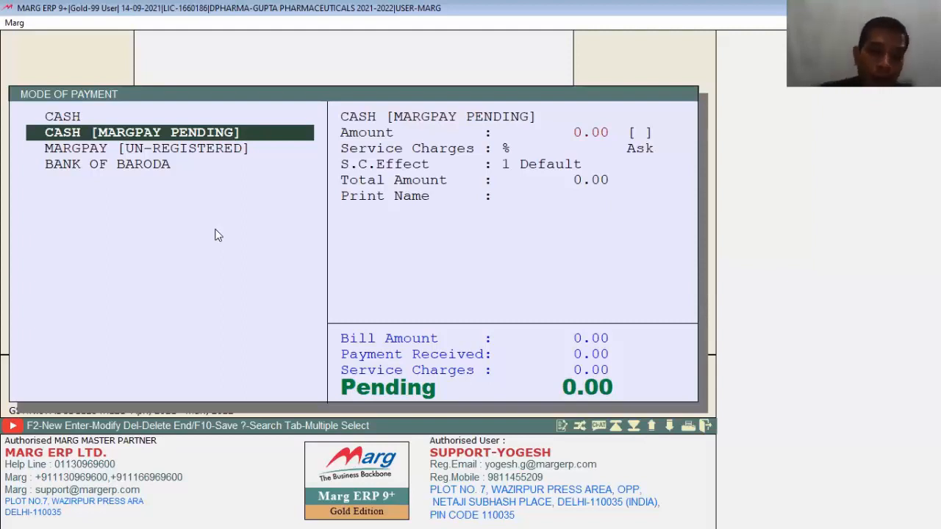
key(Down)
key(Down)
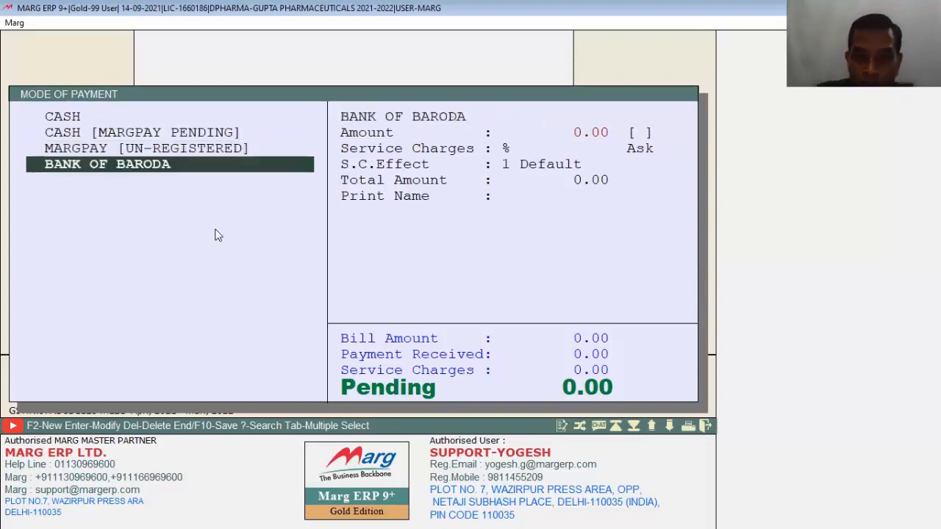
key(Up)
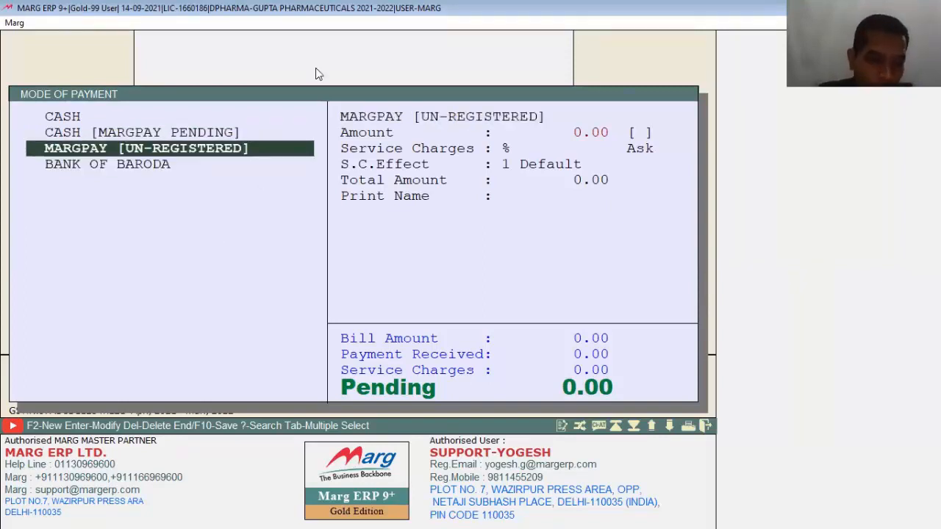
key(Down)
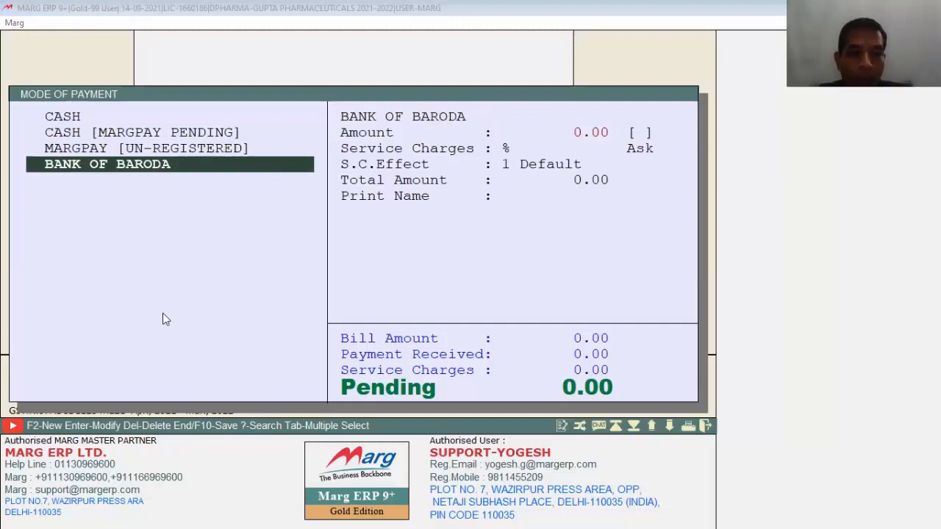
key(End)
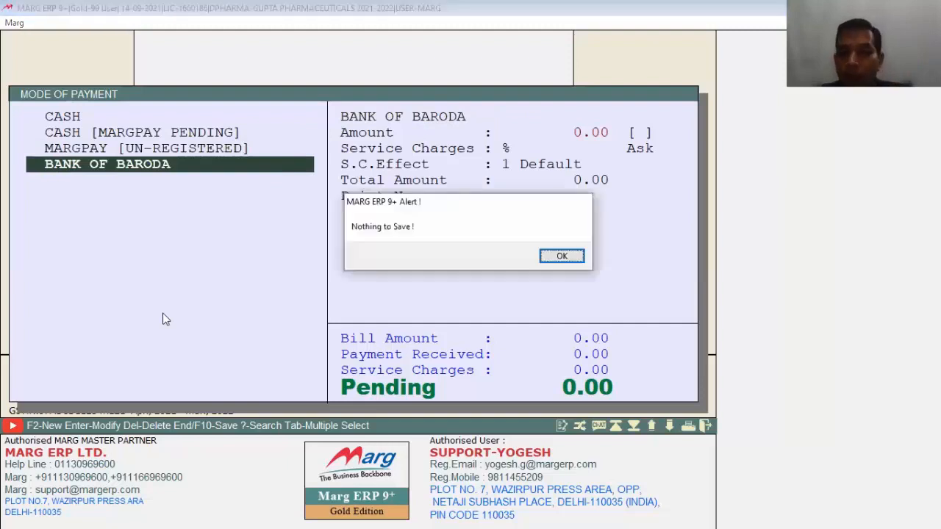
Switch the Control Room Credit Card option to Y with one ledger required.
click(570, 256)
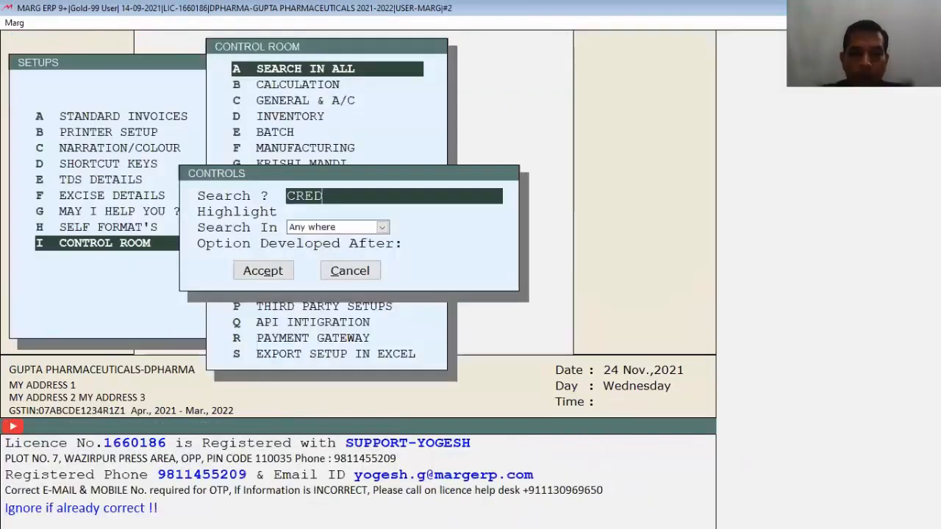
key(Return)
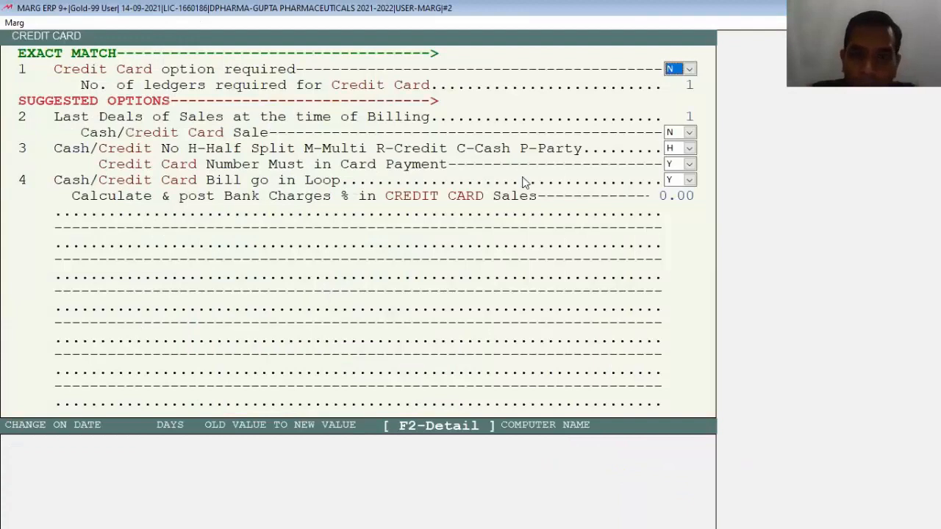
click(691, 69)
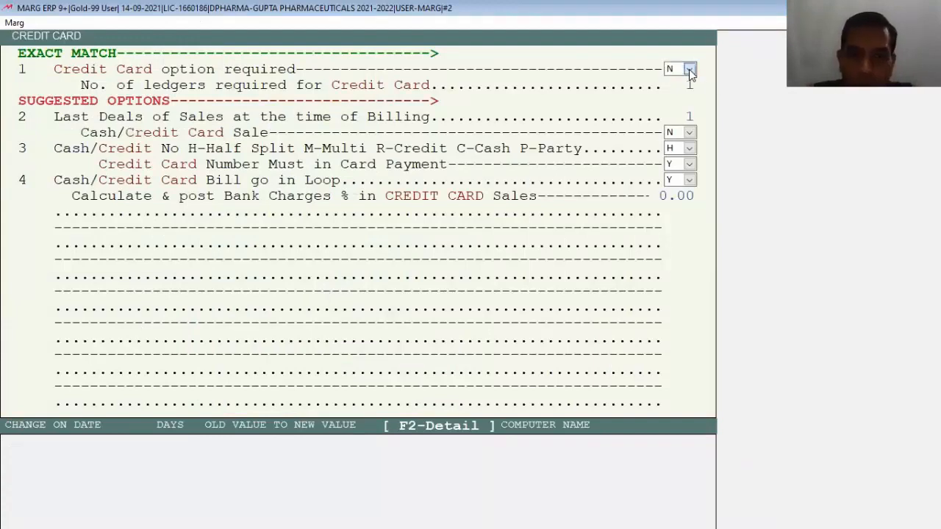
click(670, 95)
key(Return)
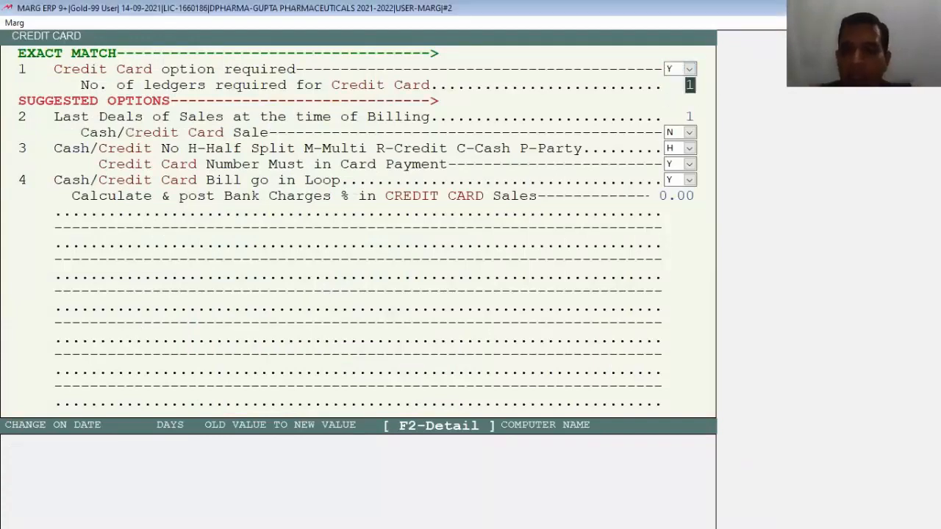
key(Return)
key(Escape)
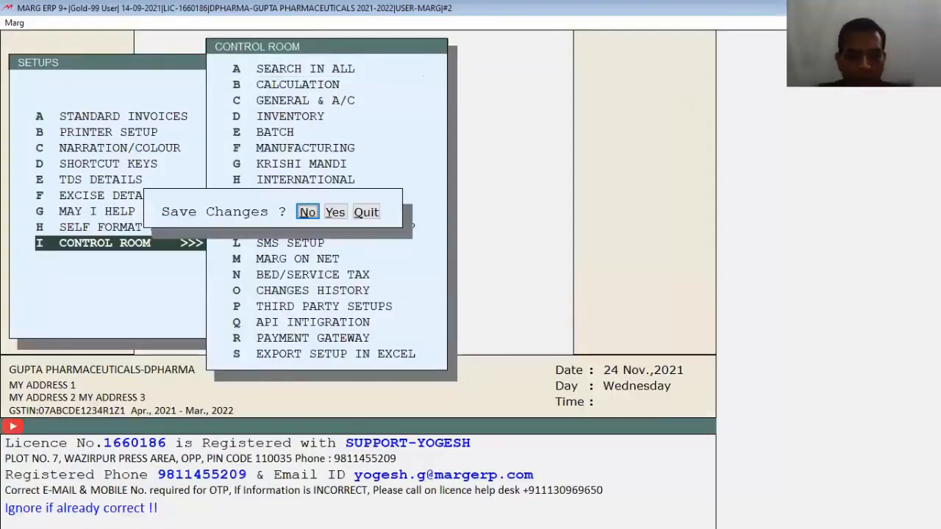
Save the Credit Card setting and open the CREDIT CARD ledger in Modify Ledger.
key(y)
key(alt+m)
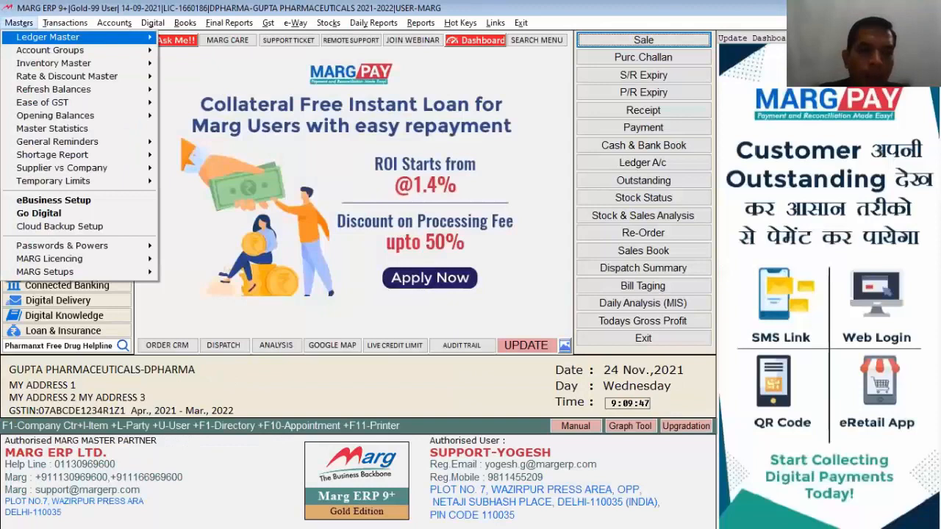
key(Right)
key(Right)
key(Down)
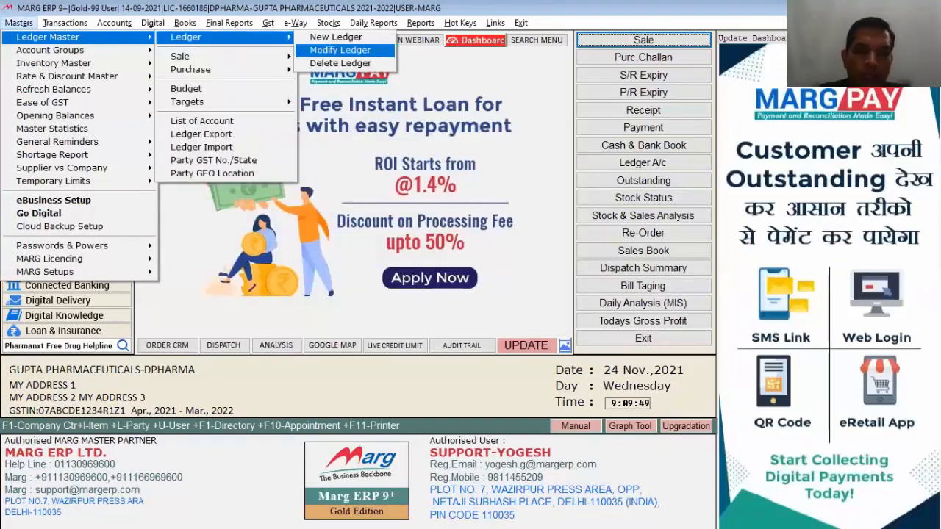
key(Return)
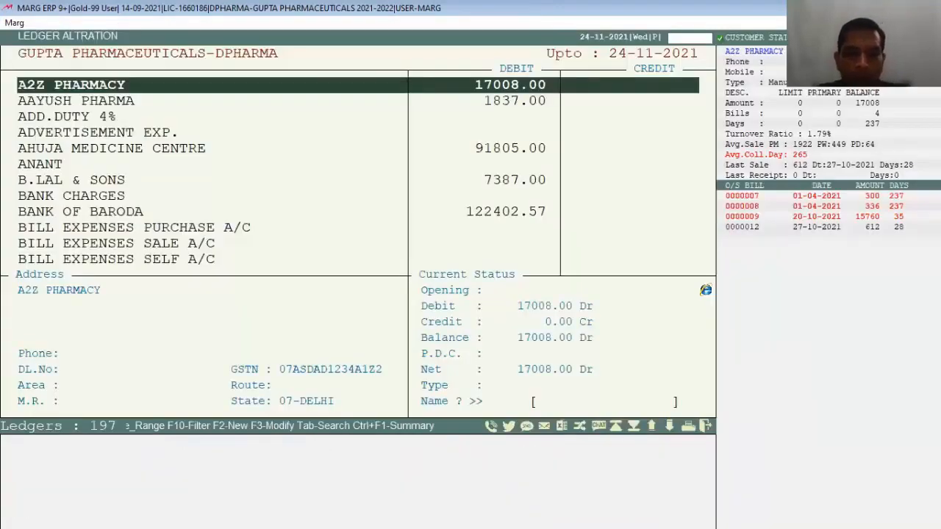
text(CRES)
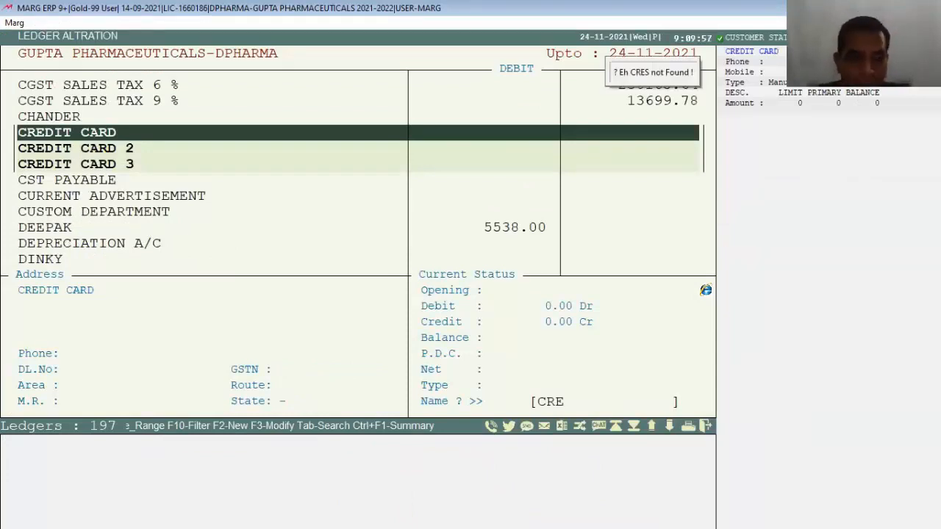
key(Return)
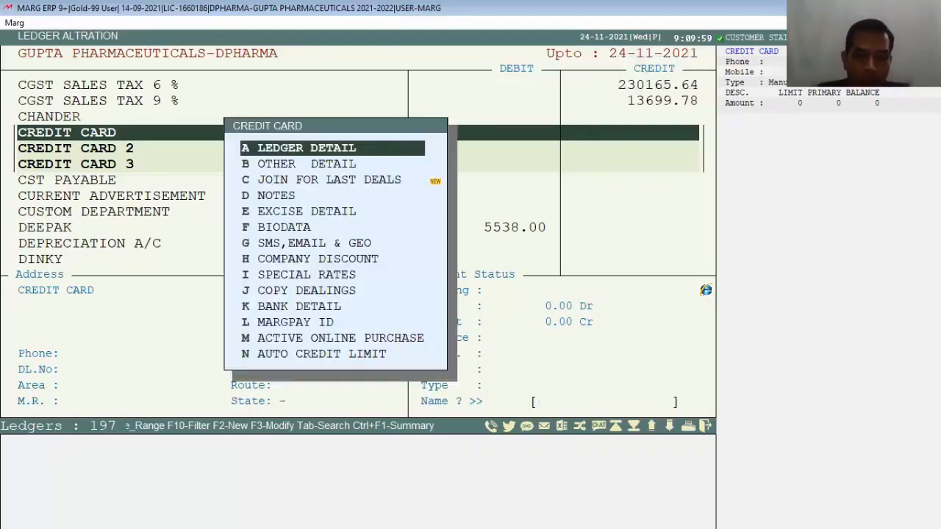
key(Return)
Rename the credit card ledgers to PAYTM, ICICI CREDIT CARD and GPAY and save them.
key(m)
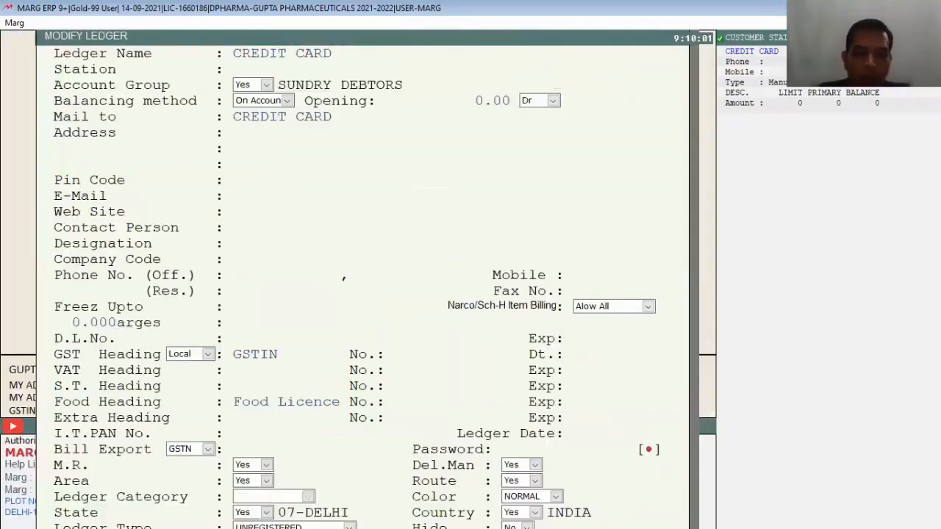
text(PAYTM)
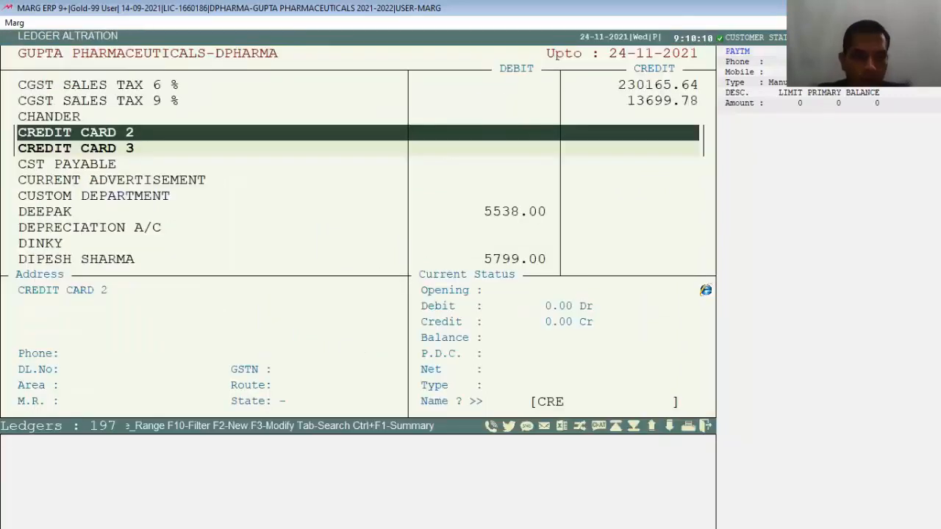
key(Return)
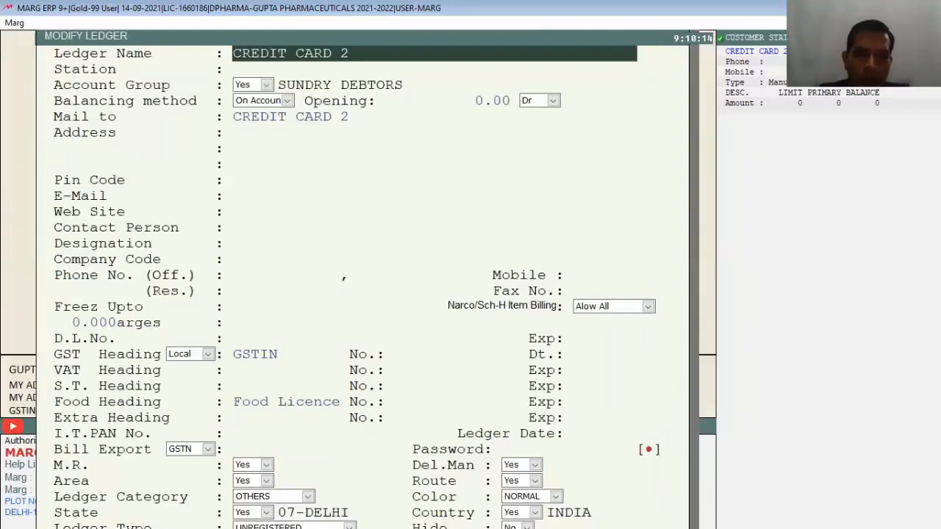
text(ICICI)
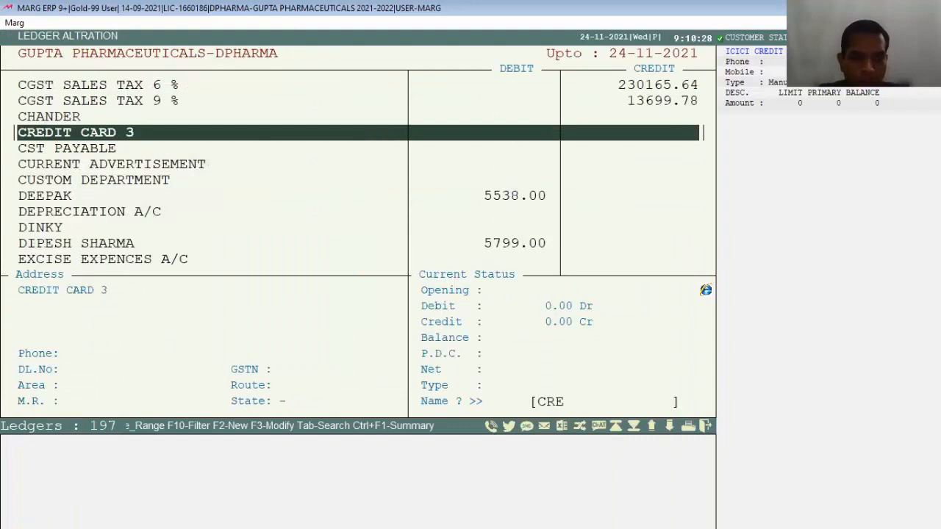
key(Return)
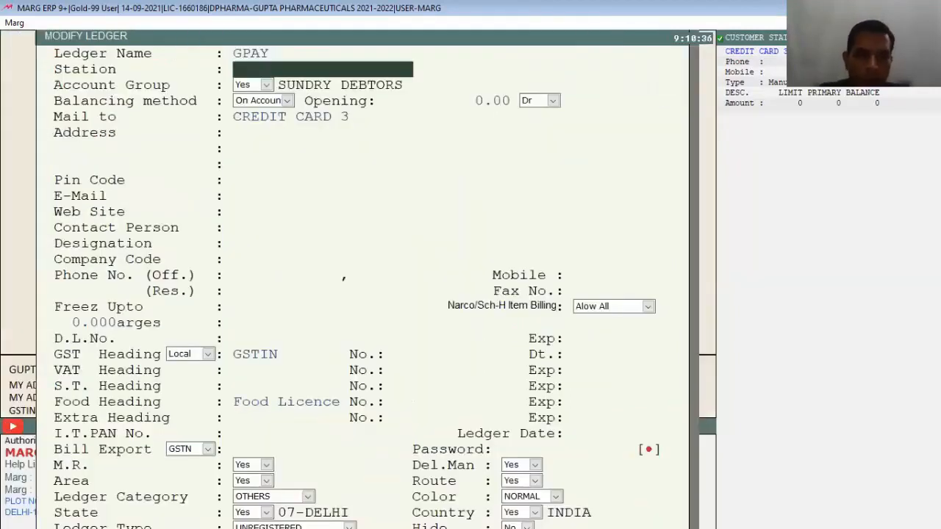
key(Return)
key(Return)
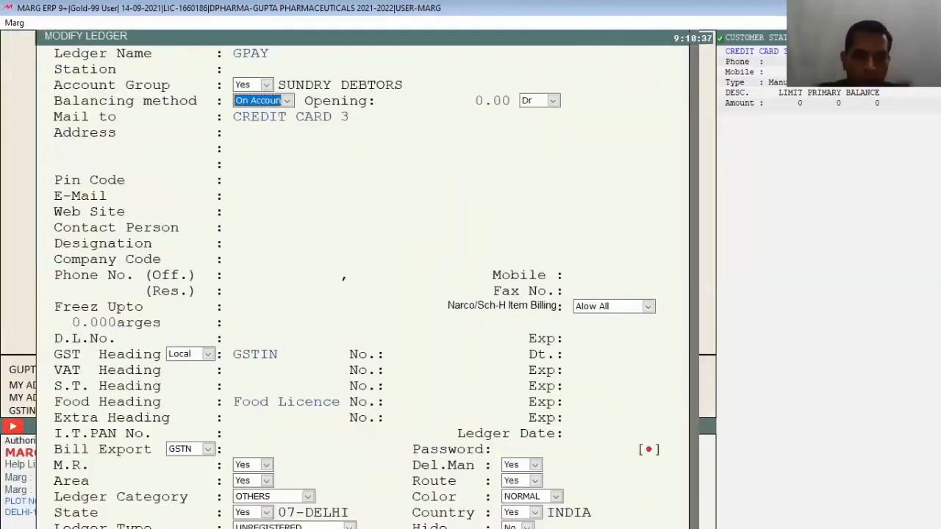
key(ctrl+w)
key(Escape)
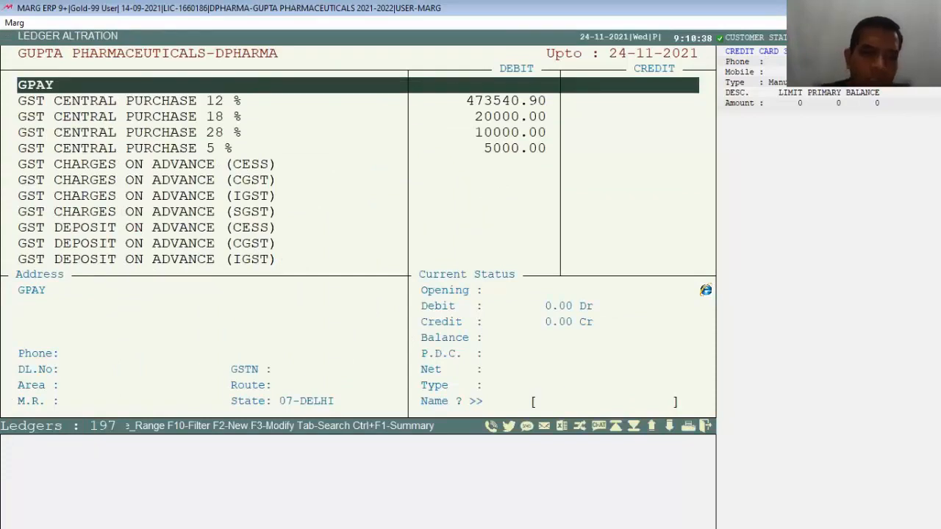
key(Down)
key(Down)
key(Down)
key(Down)
key(Down)
key(Down)
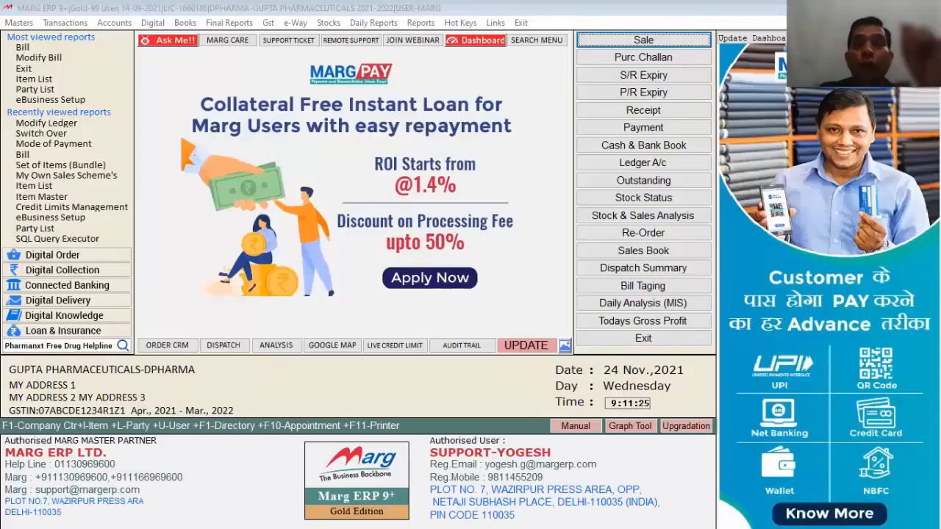
In Mode of Payment, give CASH the order number 1.
click(151, 3)
click(4, 24)
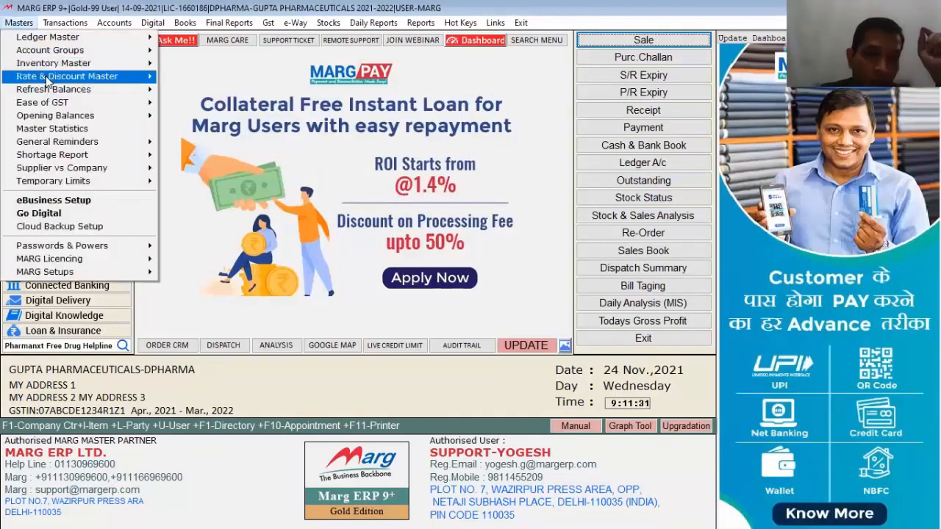
mouse_move(47, 78)
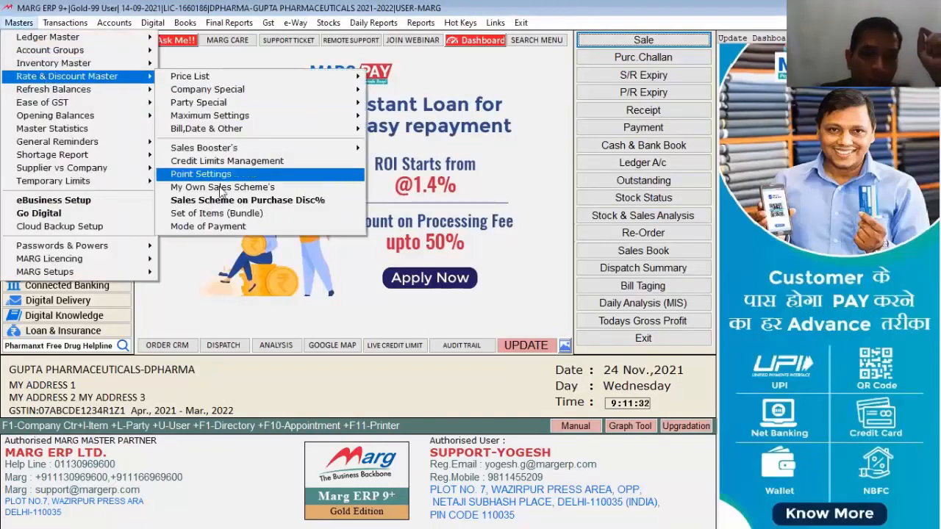
click(209, 227)
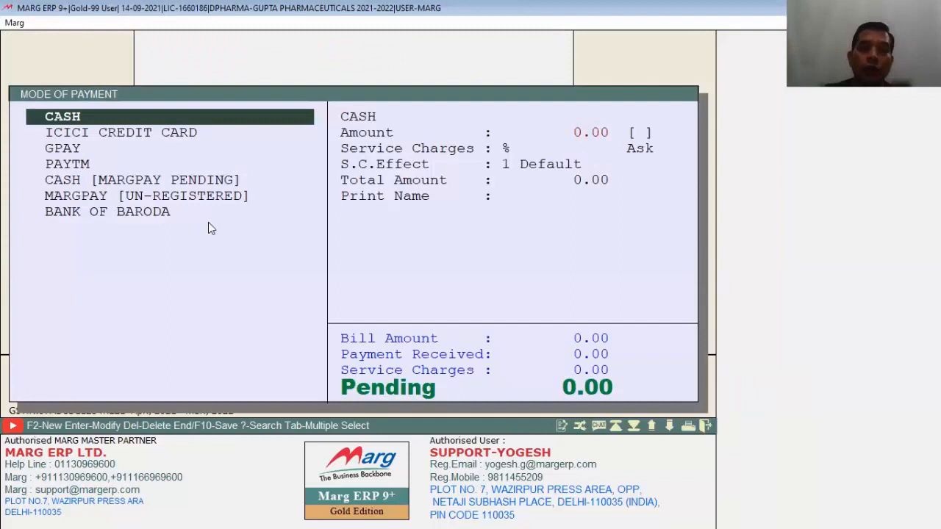
key(Return)
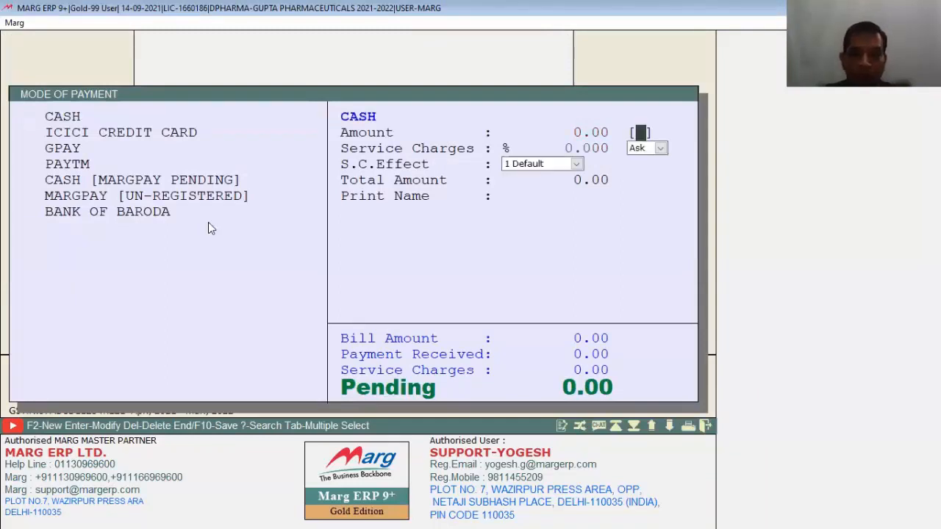
text(1)
key(Return)
key(Down)
key(Down)
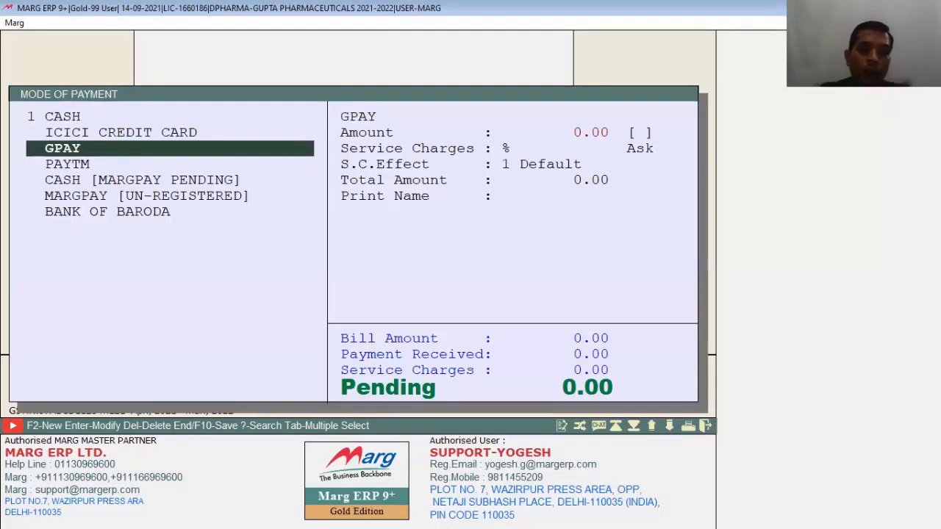
Give GPAY order 2 and CASH [MARGPAY PENDING] order 3, then close the window.
key(Return)
text(2)
key(Return)
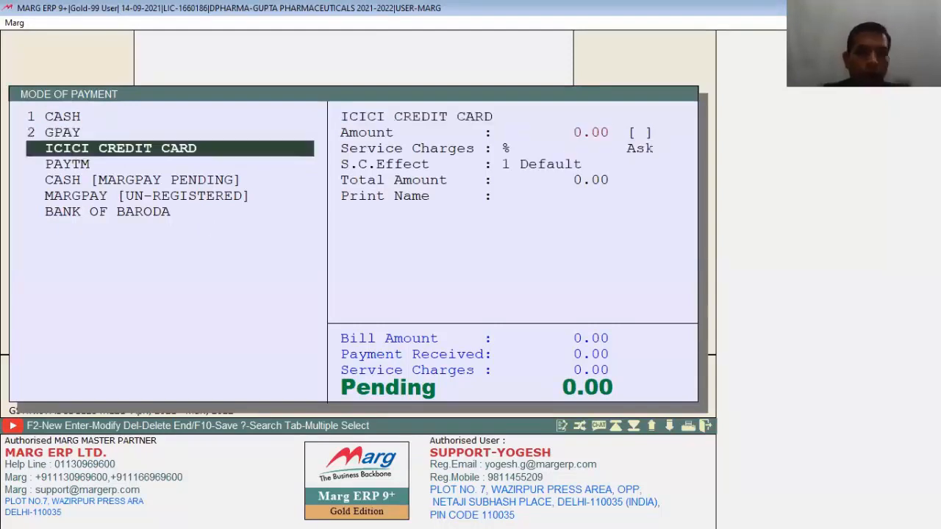
key(Down)
key(Down)
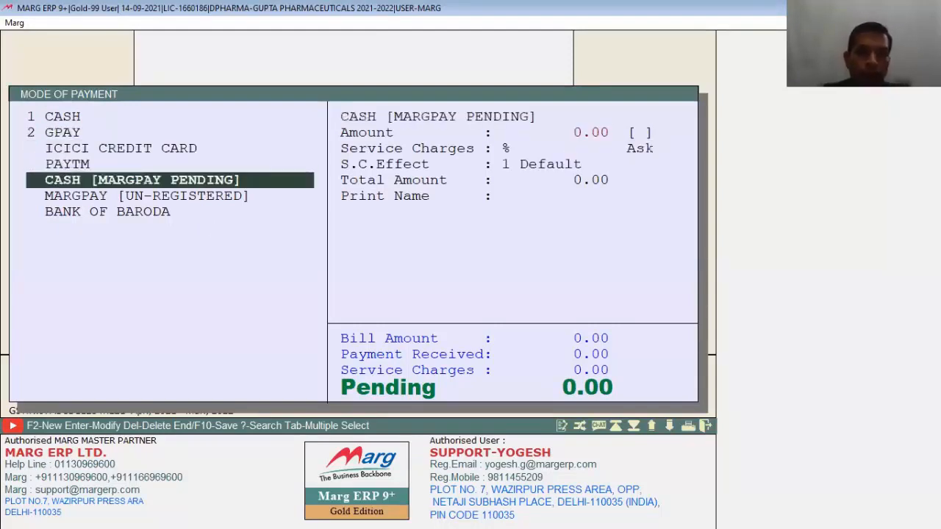
key(Return)
text(3)
key(Return)
key(Down)
key(Down)
key(Down)
key(Down)
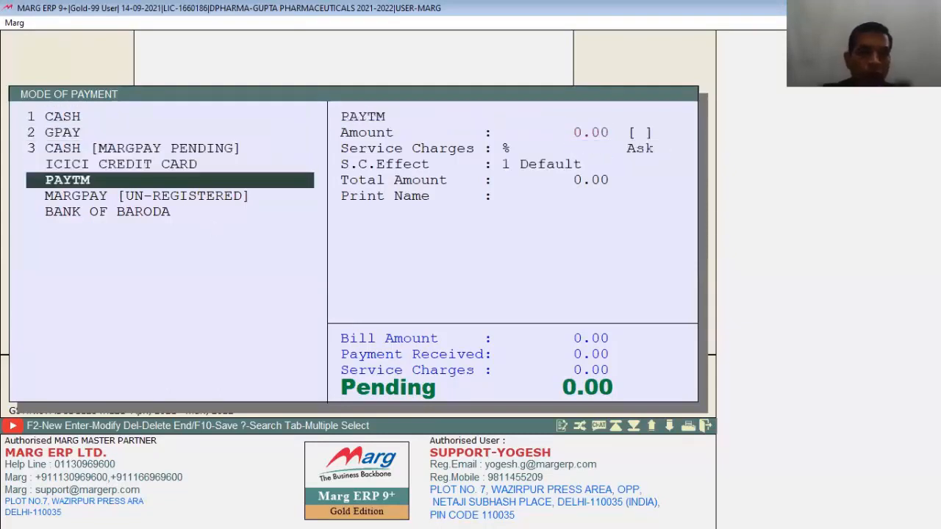
key(Return)
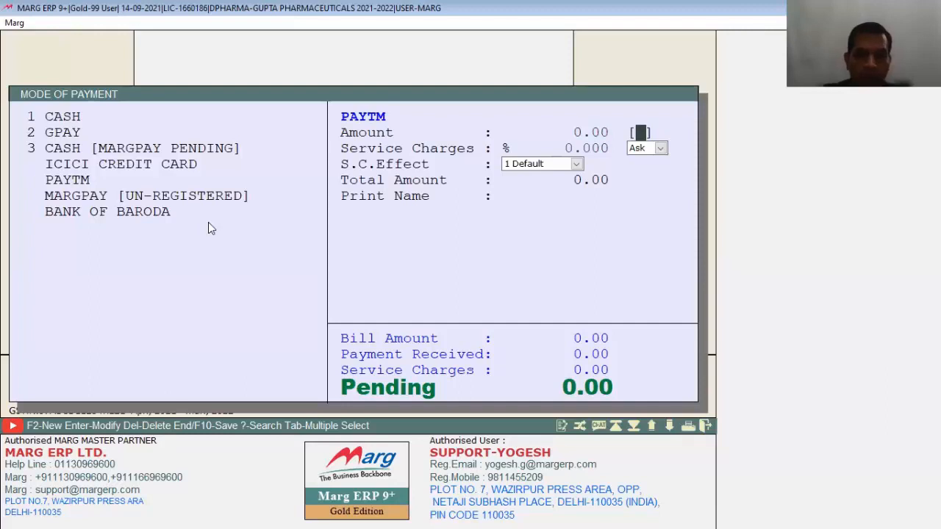
key(Escape)
key(Escape)
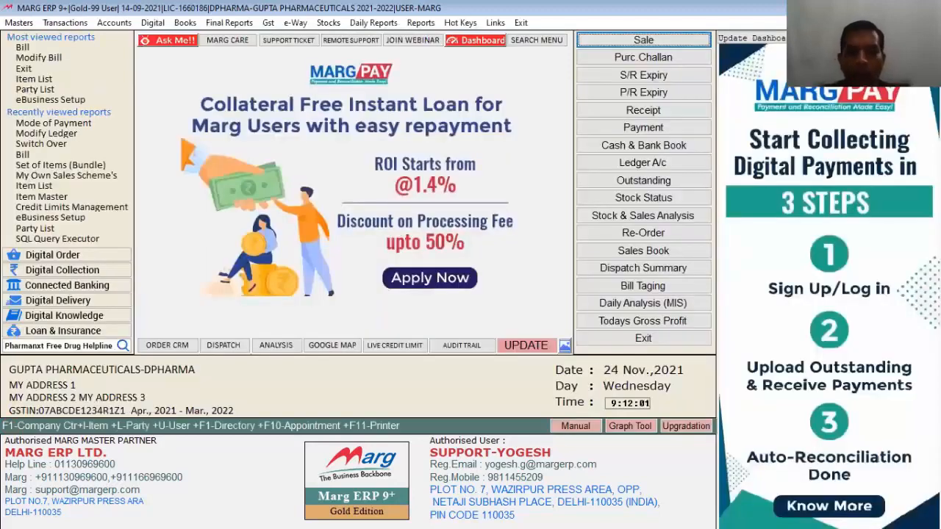
Find the Split setup with 'LIT', set Cash/Credit to M (multi-mode payment) and save.
key(Return)
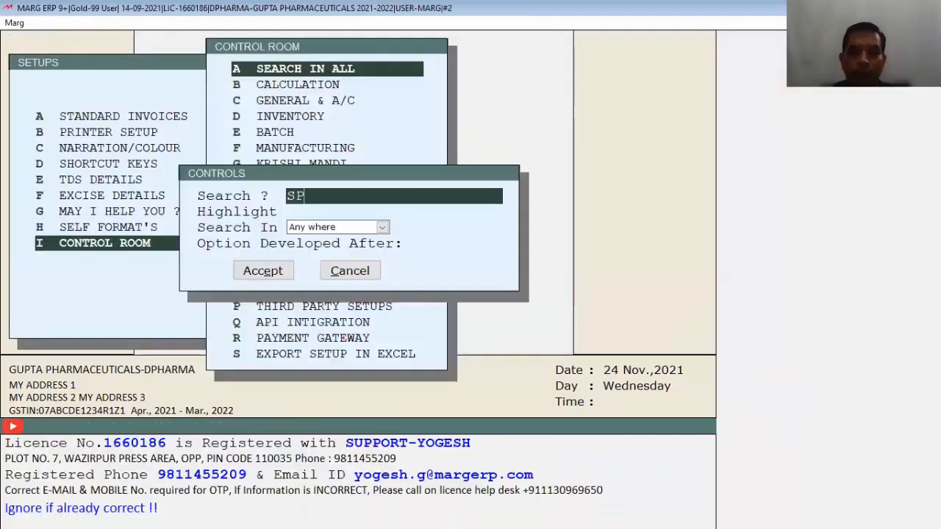
text(LIT)
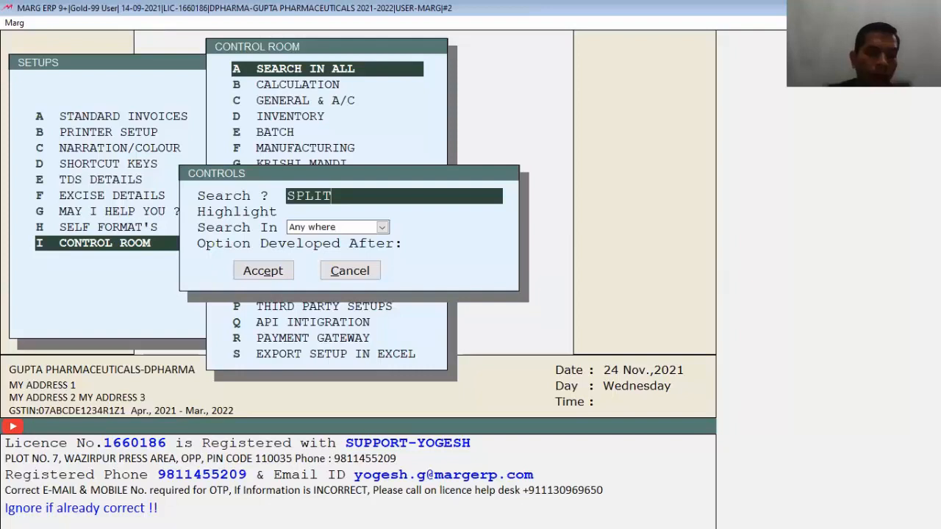
key(Return)
key(Return)
key(Return)
key(Return)
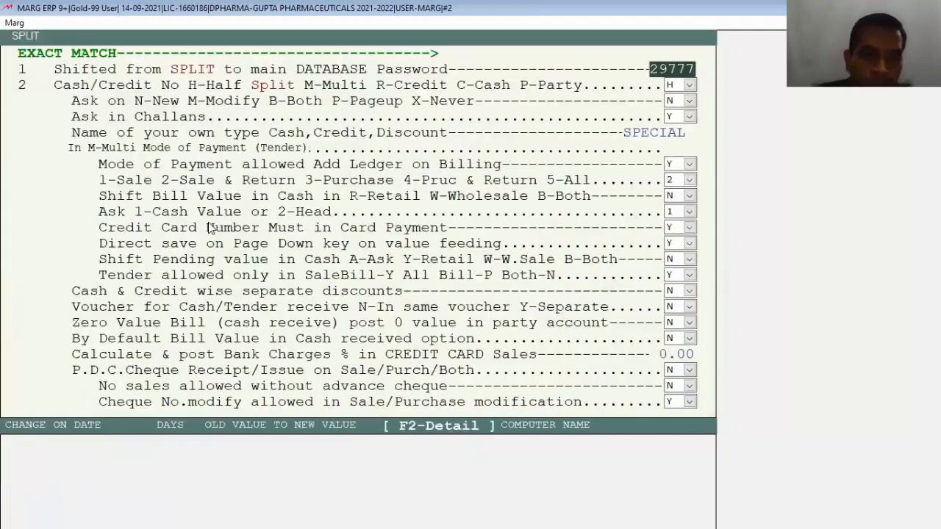
key(Return)
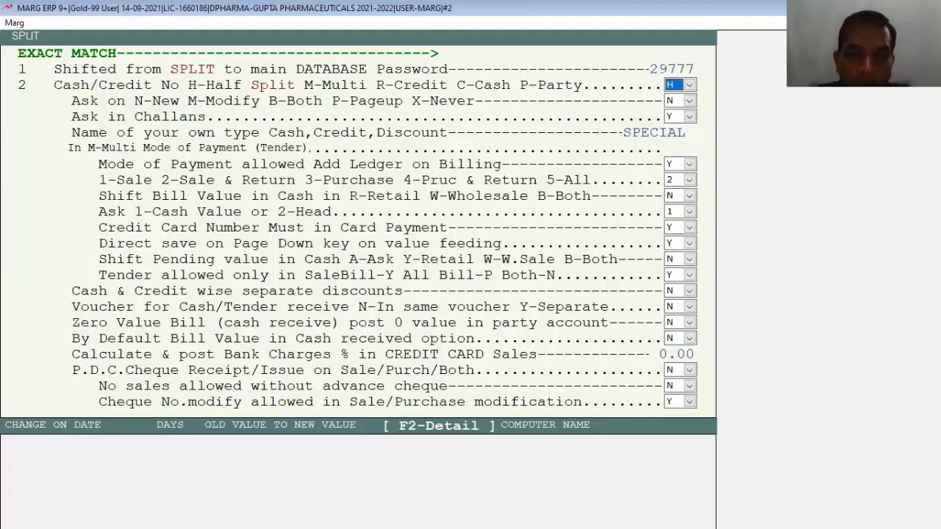
key(alt+Down)
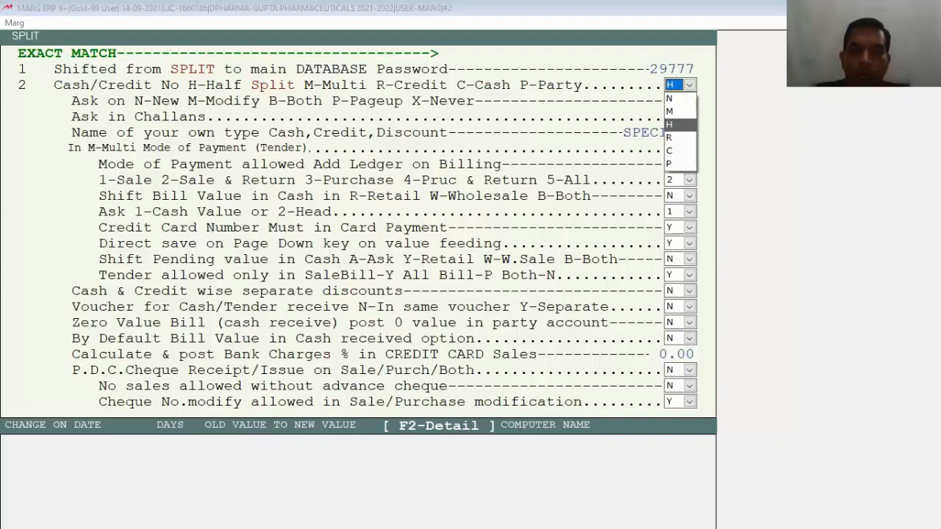
key(Up)
key(Return)
key(Escape)
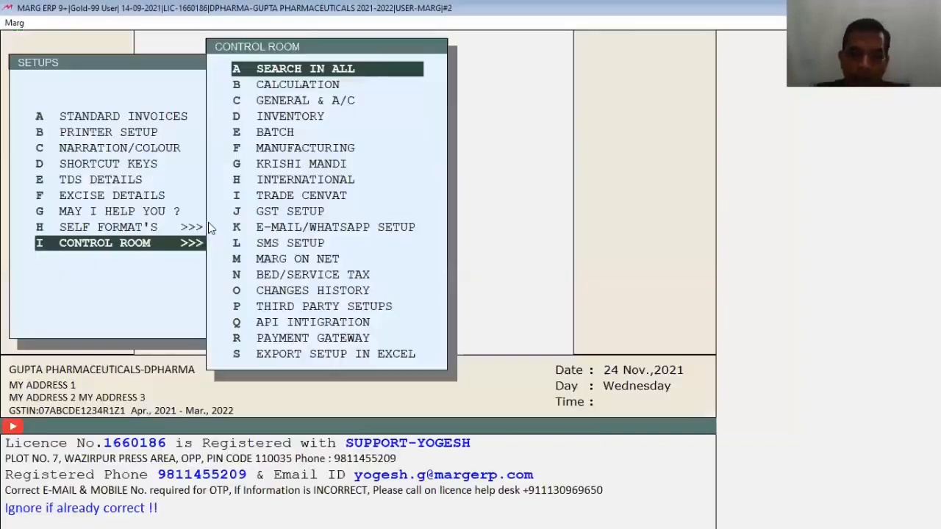
key(Return)
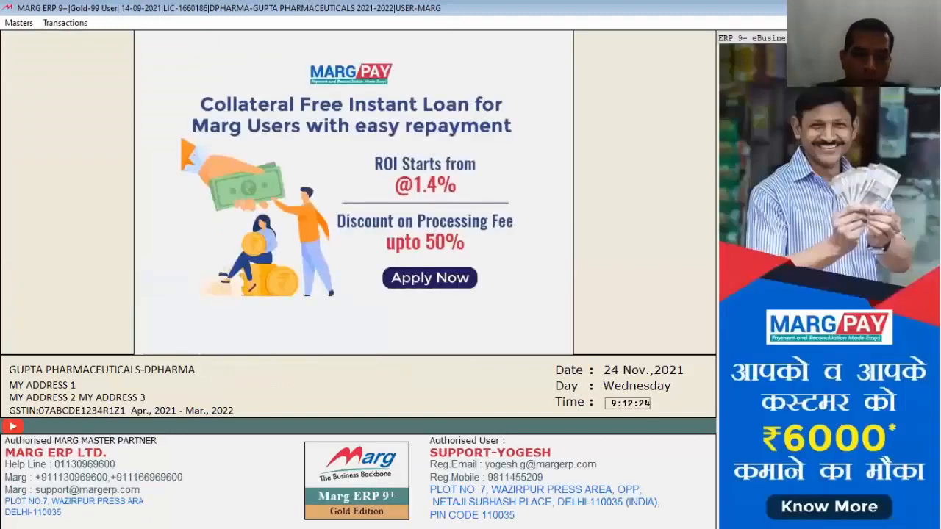
Start a new sale bill with AHUJA MEDICINE CENTRE as the party.
key(Return)
key(Down)
key(Return)
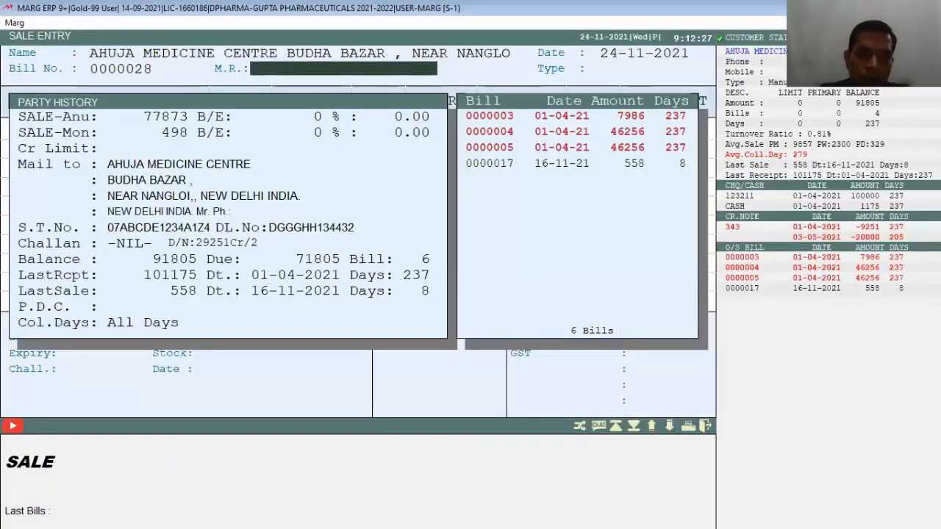
key(Return)
Add AMIFRU 40 to the bill with quantity 1.
key(Return)
key(Down)
key(Return)
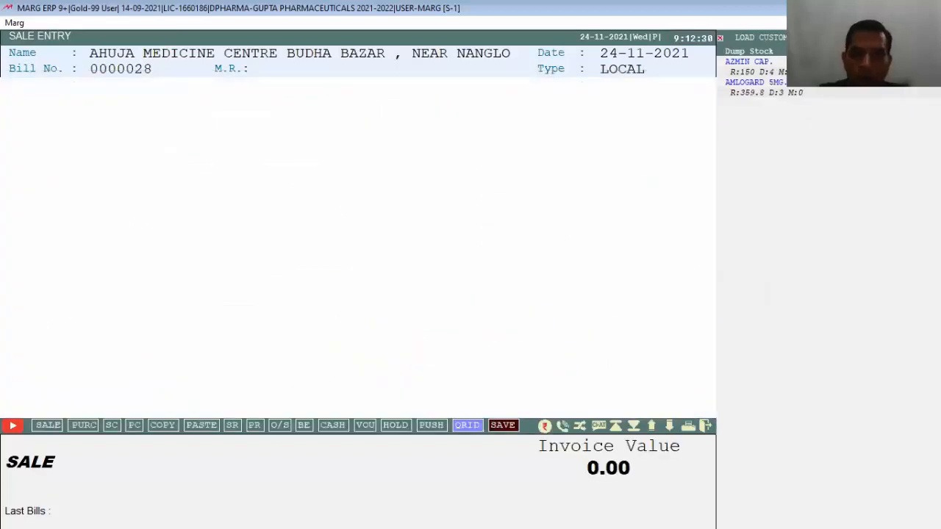
text(1)
key(Return)
key(Escape)
Add 3 AMLOGARD 5MG from batch 02005016, bringing the bill to 1201.00 for payment.
key(Return)
key(Down)
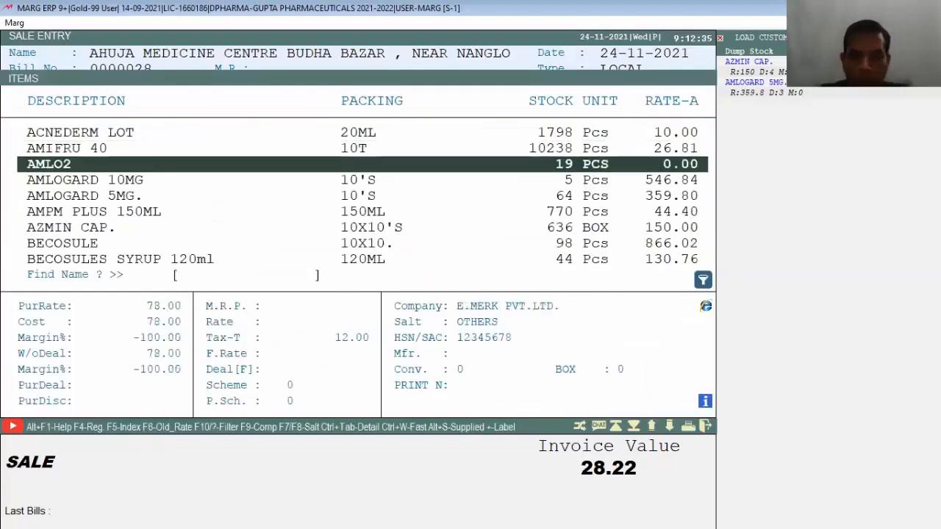
key(Down)
key(Down)
key(Down)
key(Up)
key(Return)
key(Return)
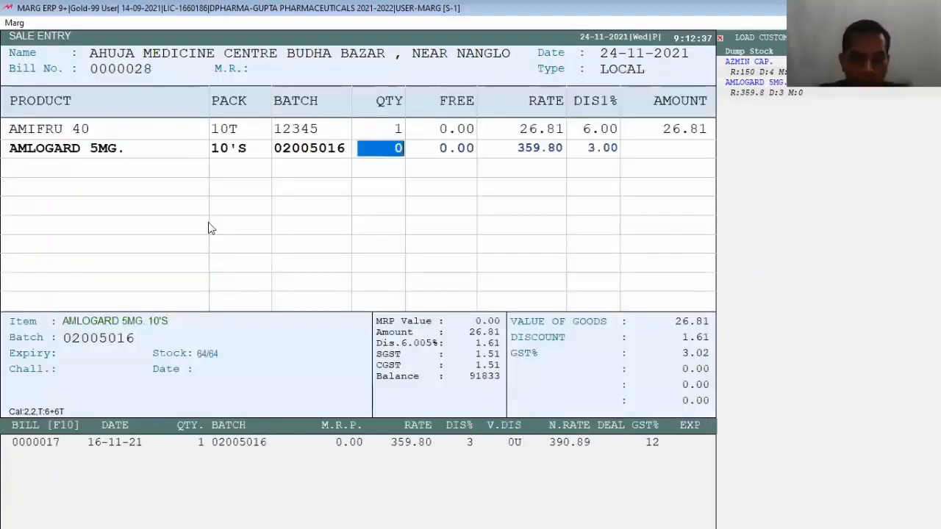
text(3)
key(Return)
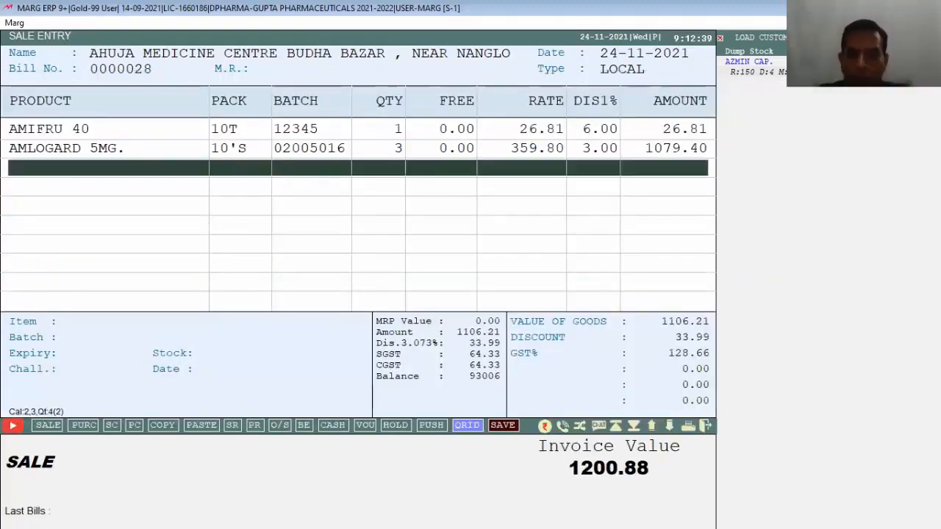
key(End)
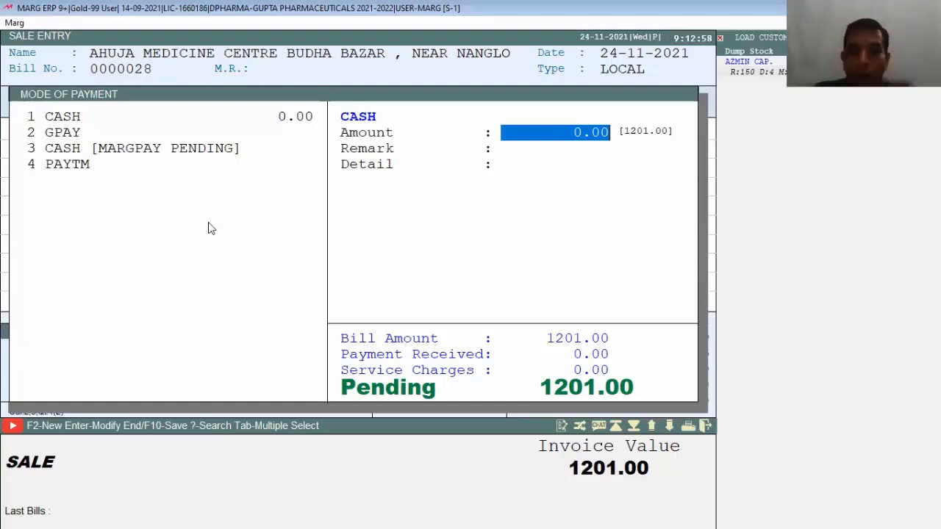
Split the payment into 201.00 cash and 1000.00 GPAY, leaving 0.00 pending.
text(201)
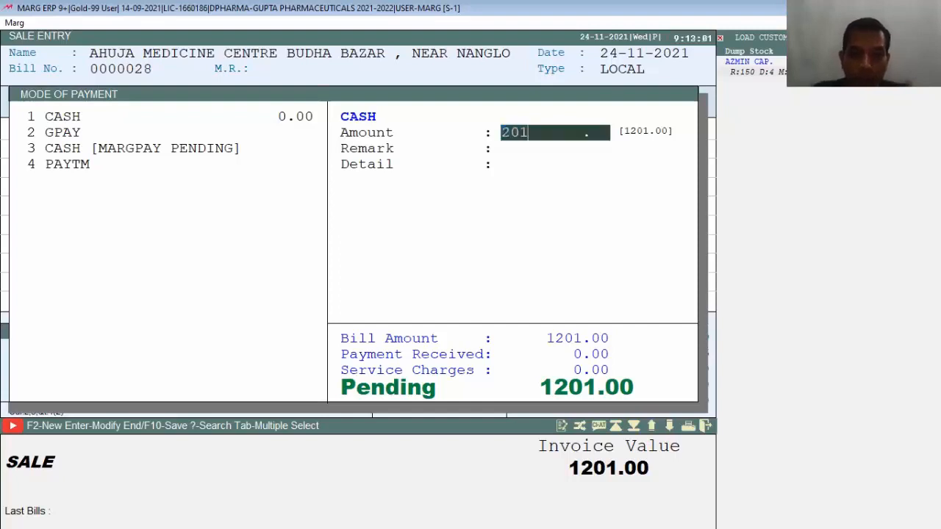
key(Return)
key(Return)
key(Return)
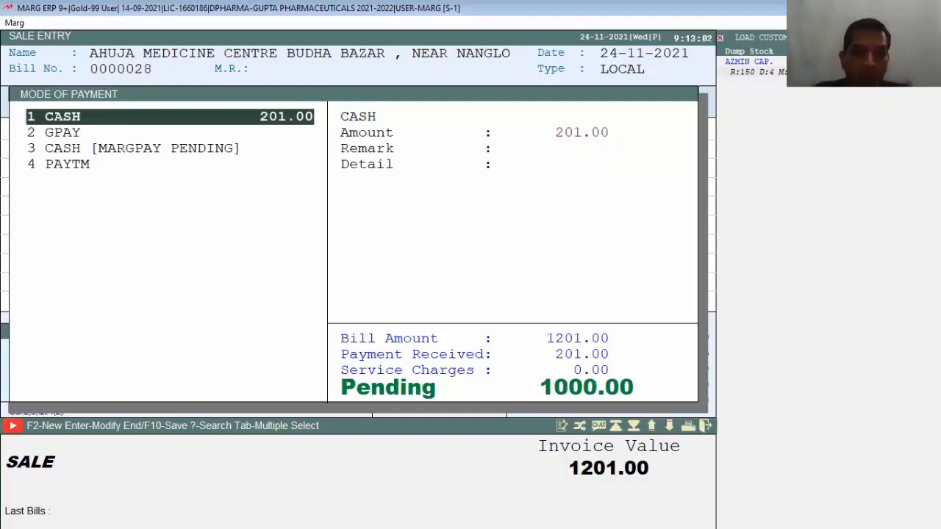
key(Down)
key(Return)
text(1000)
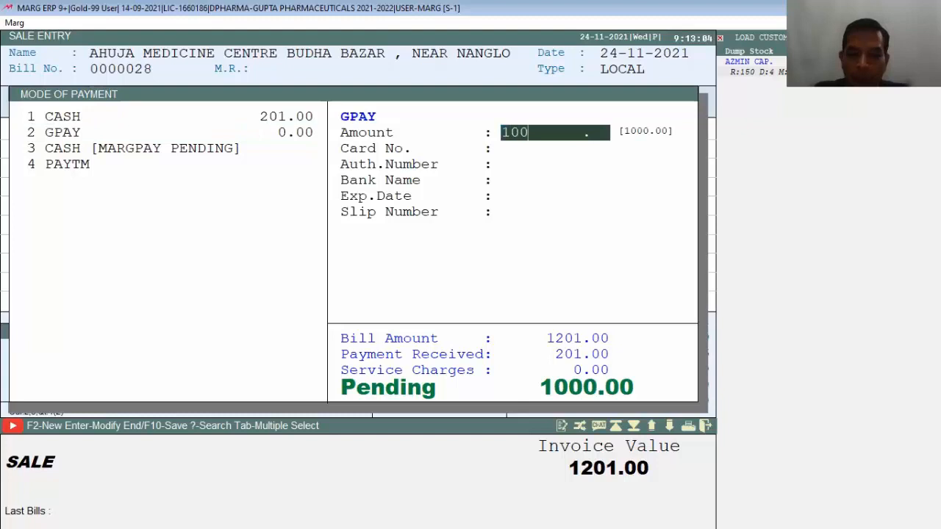
key(Return)
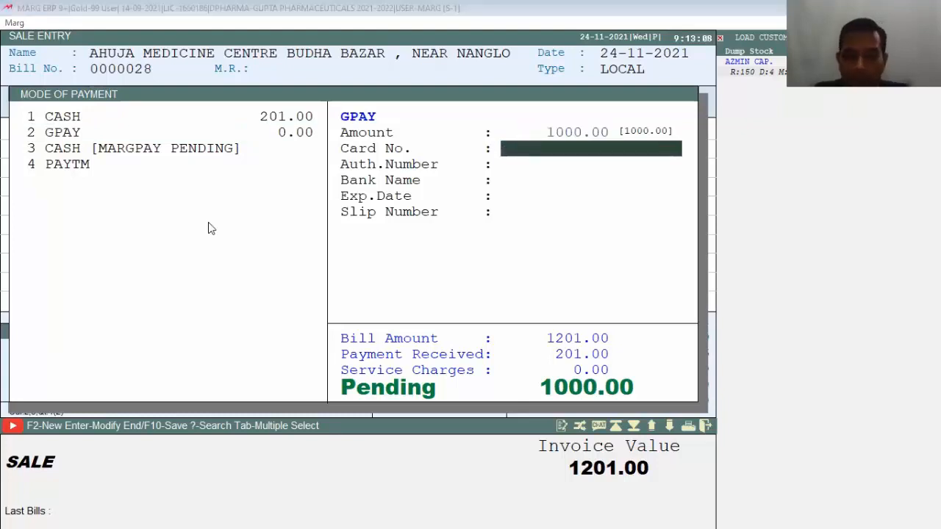
text(.)
key(Return)
key(Return)
key(Return)
key(Return)
key(Return)
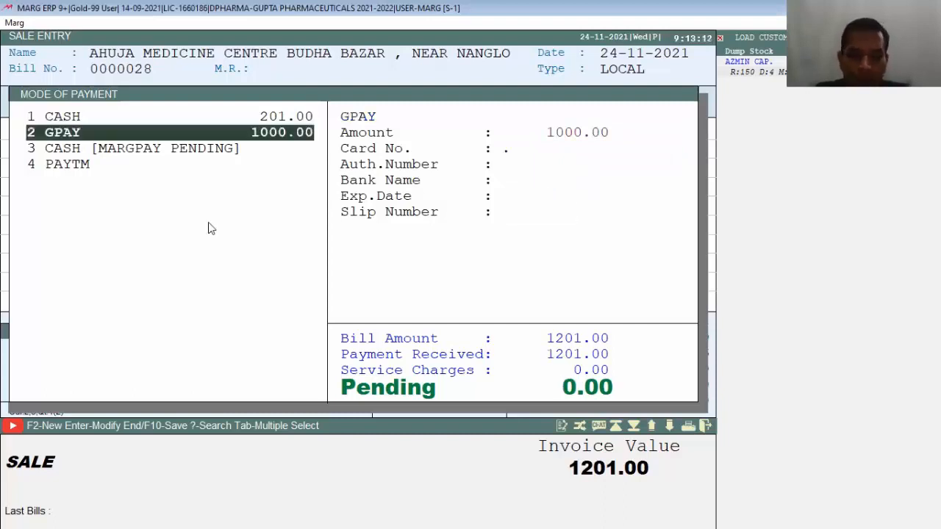
Save bill 0000028, adjusting it against credit note 343, and skip printing.
key(End)
key(Right)
key(Return)
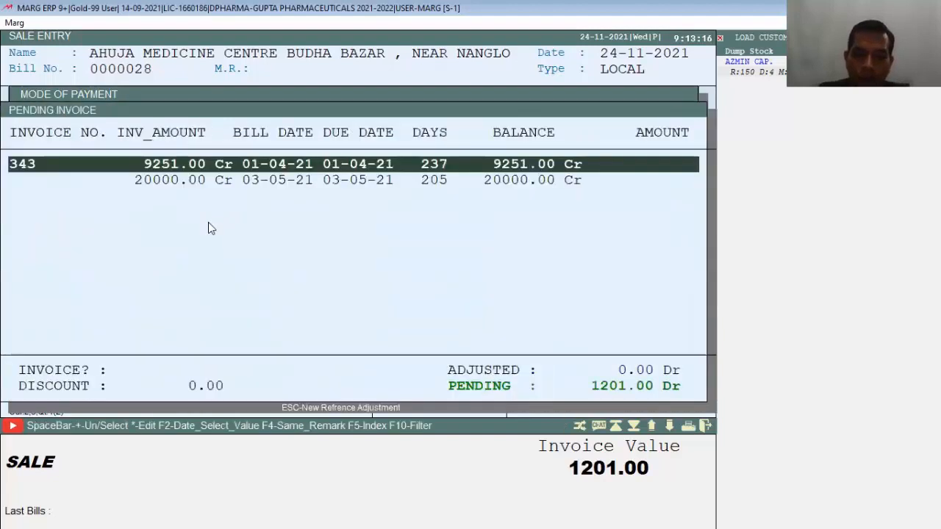
key(Return)
key(Return)
key(Return)
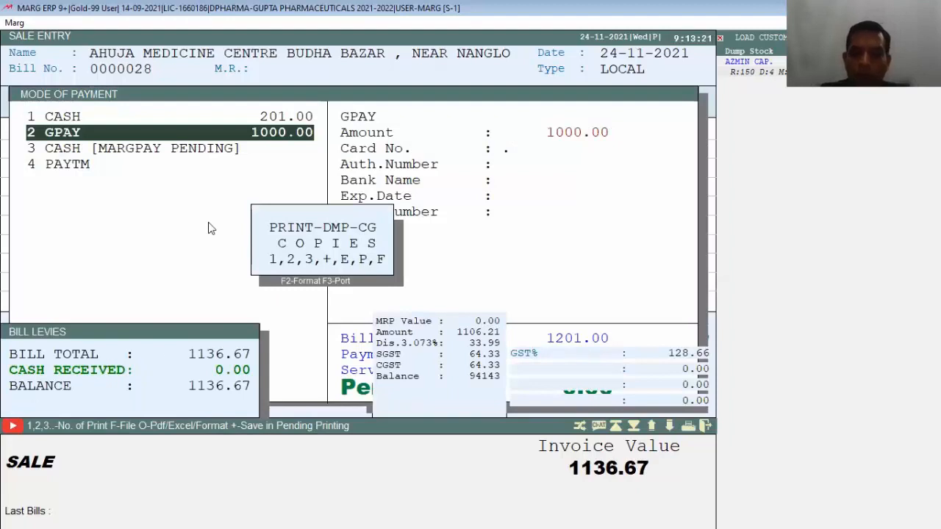
key(Escape)
key(Escape)
key(Escape)
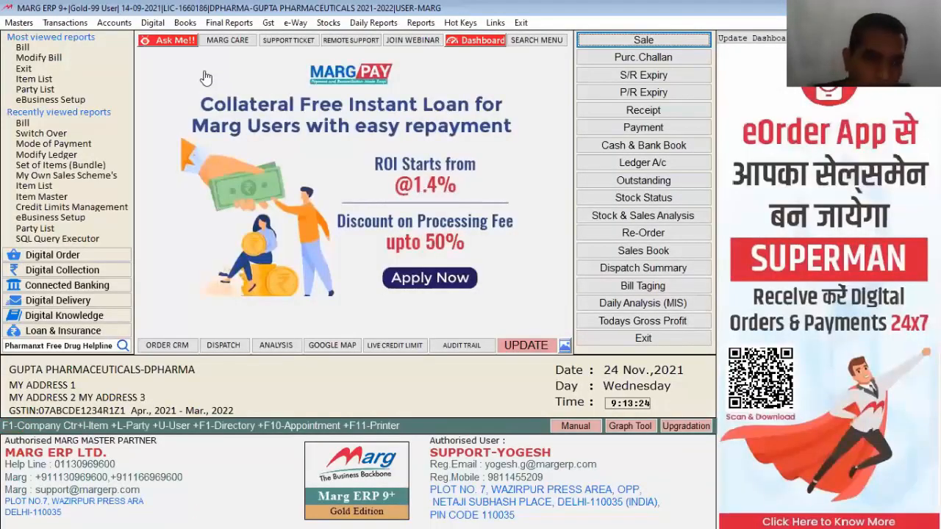
Open a blank New Ledger form from Masters > Ledger Master > Ledger.
key(alt+n)
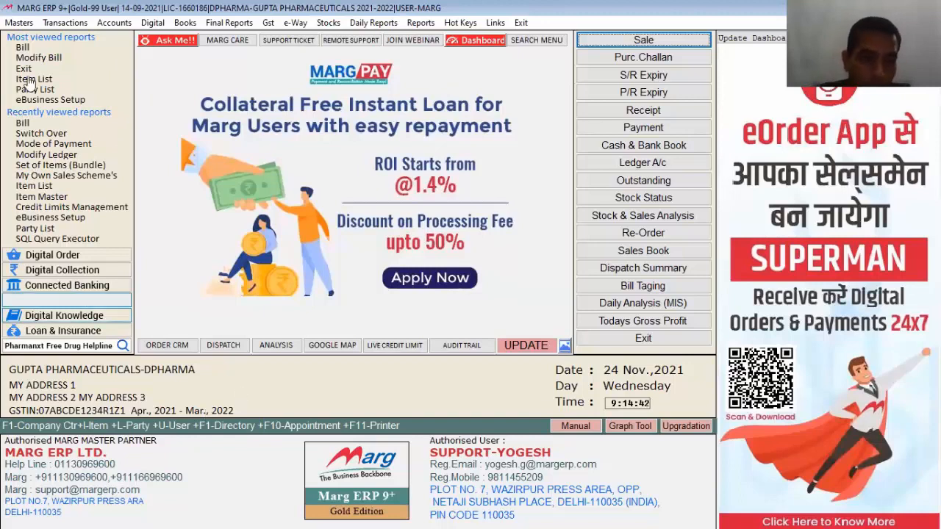
click(30, 25)
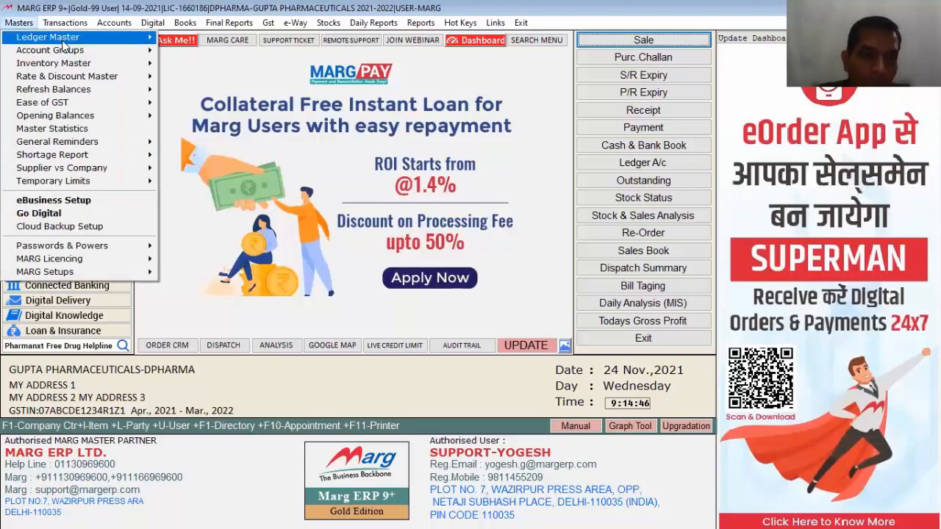
mouse_move(65, 41)
mouse_move(221, 38)
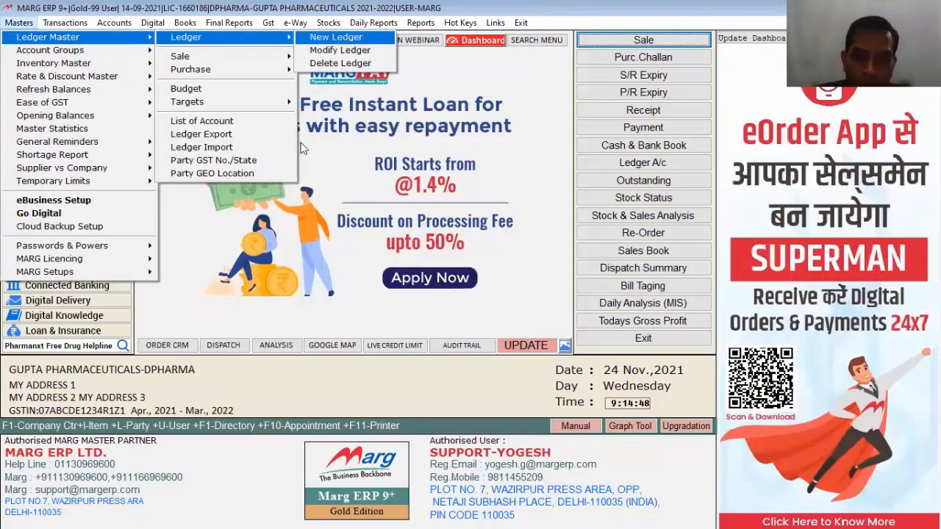
click(336, 38)
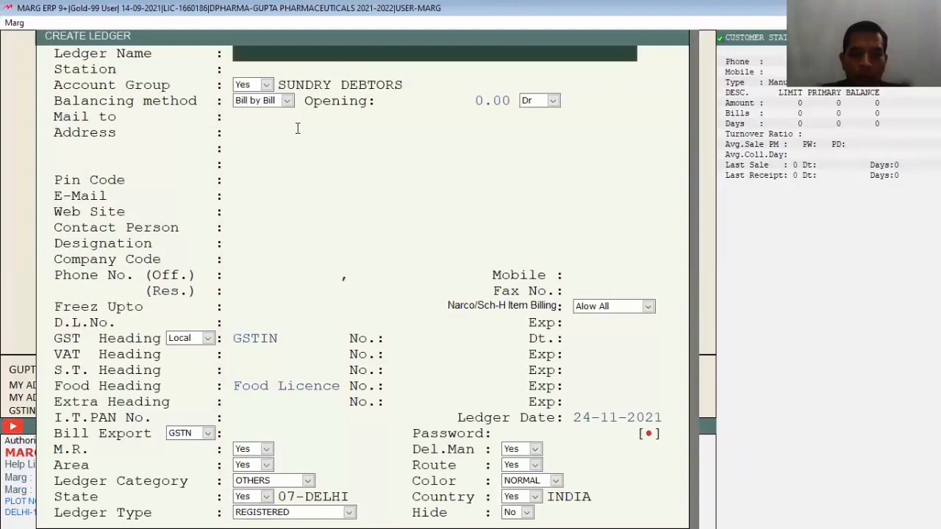
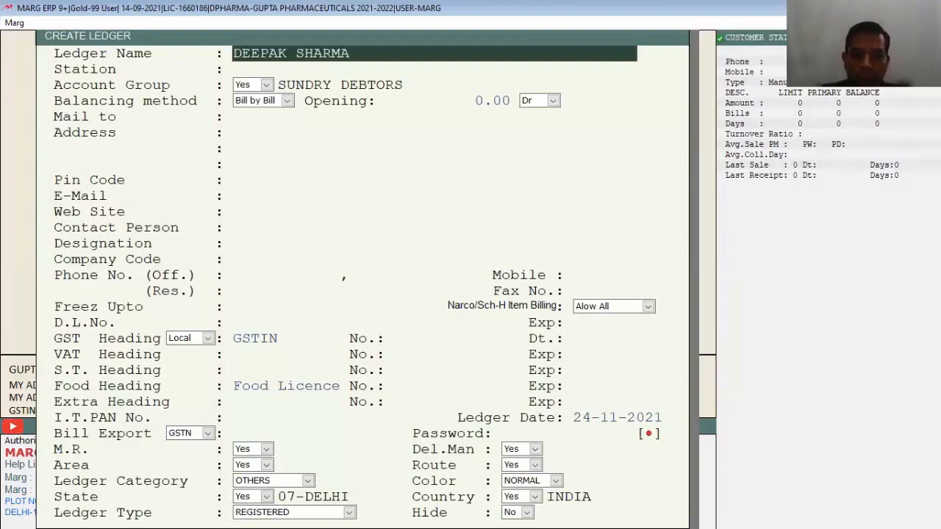
Enter the customer's name for the new Sundry Debtors ledger and skip the address fields.
key(Return)
key(Return)
key(Return)
key(Return)
key(Return)
key(Return)
key(Return)
key(Return)
key(Return)
key(Return)
key(Return)
key(Return)
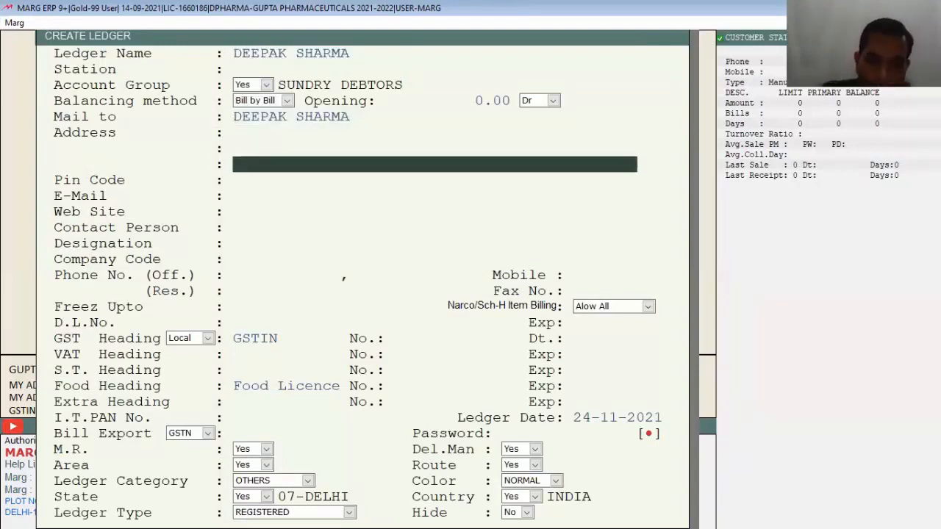
key(Return)
key(Return)
key(Return)
key(Return)
key(Return)
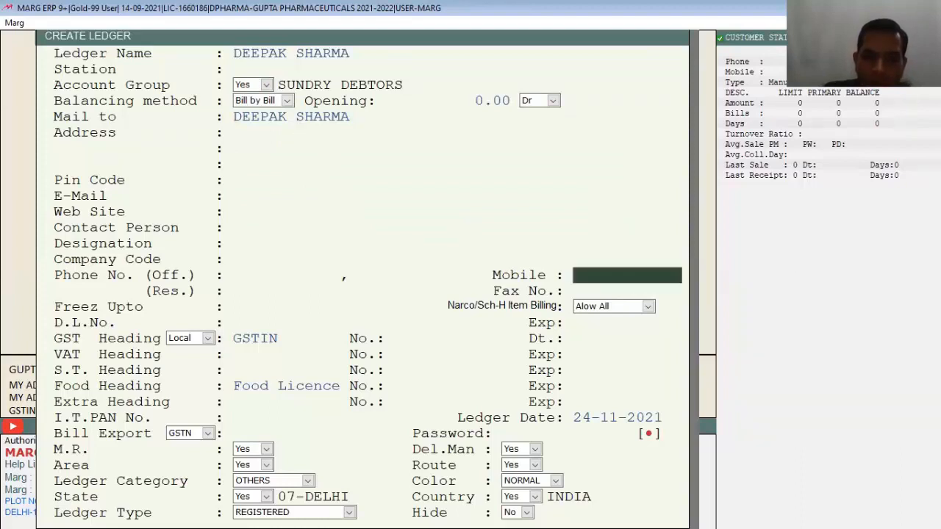
key(Return)
key(Return)
Replace the invalid GSTIN with a corrected Madhya Pradesh GSTIN and save the ledger.
key(Return)
key(Return)
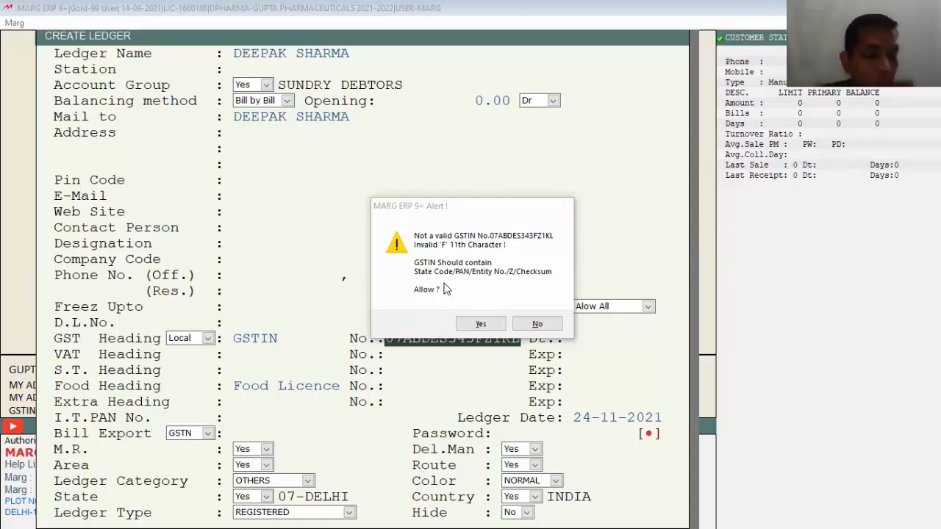
key(n)
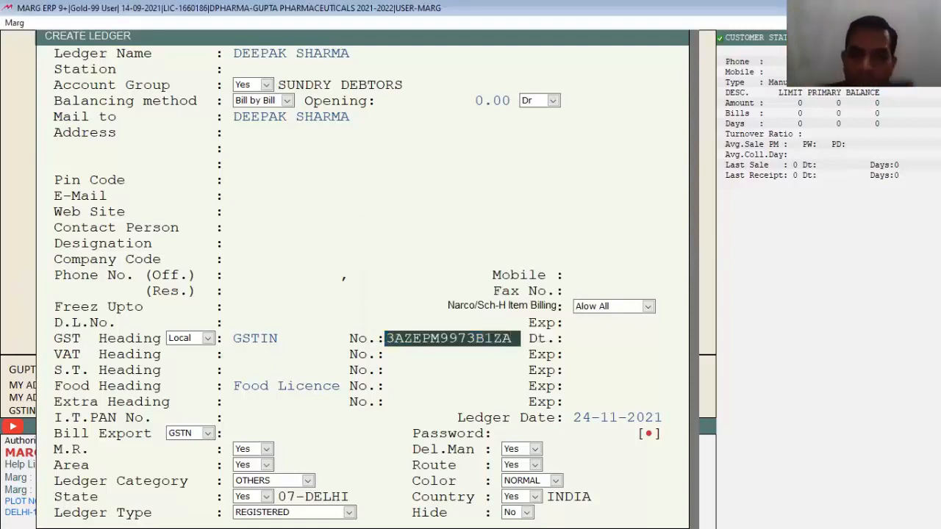
key(Return)
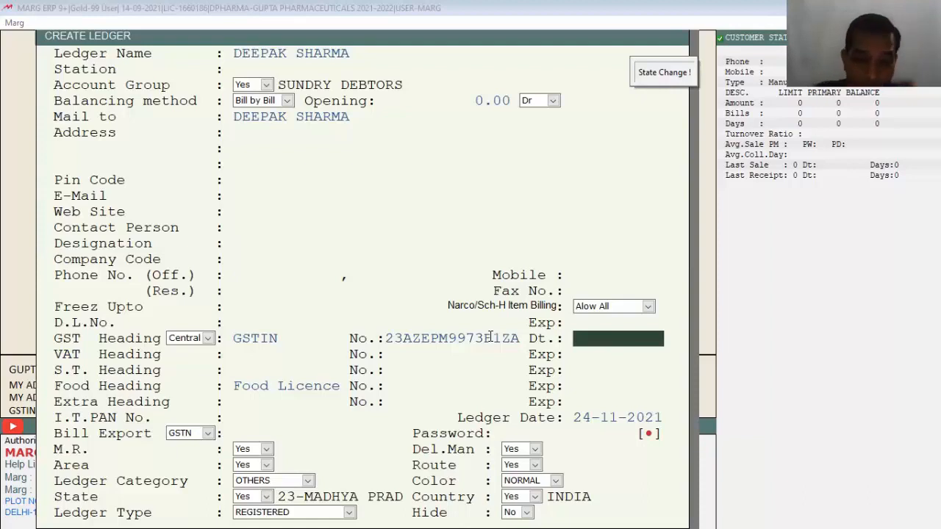
key(Return)
key(Escape)
key(Escape)
key(Escape)
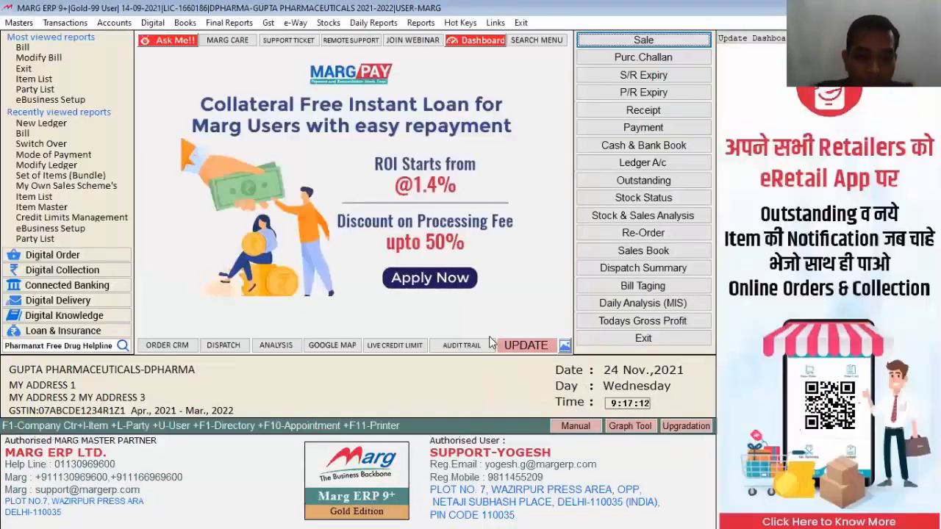
Open the customer's ledger details and verify its GSTIN against GSTN records.
key(alt+n)
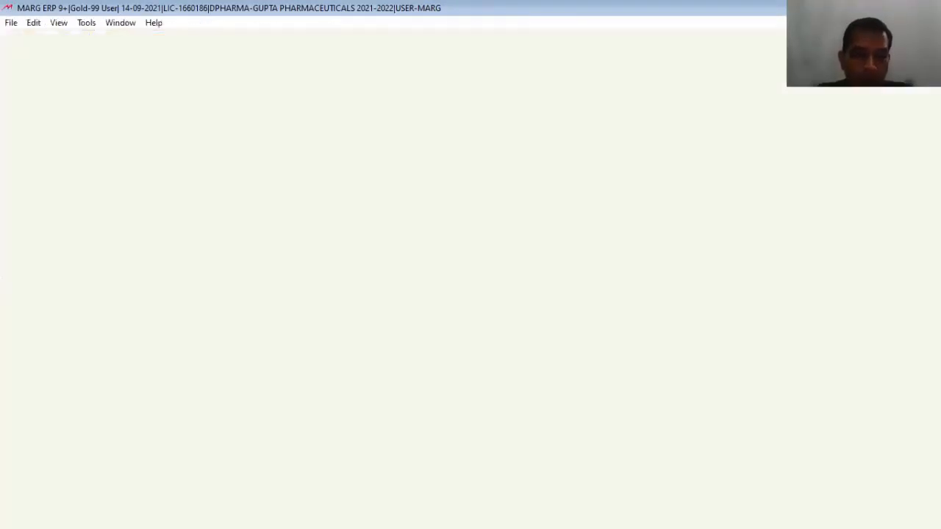
key(F3)
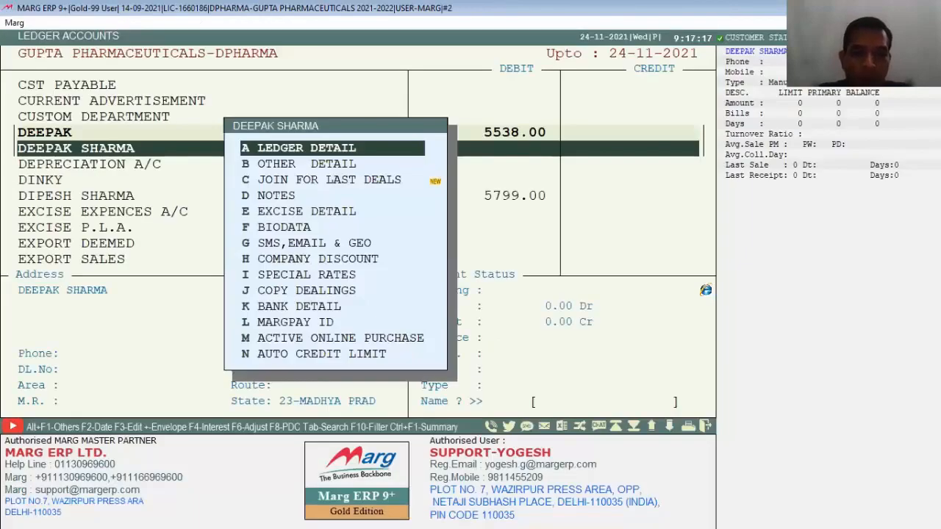
key(Return)
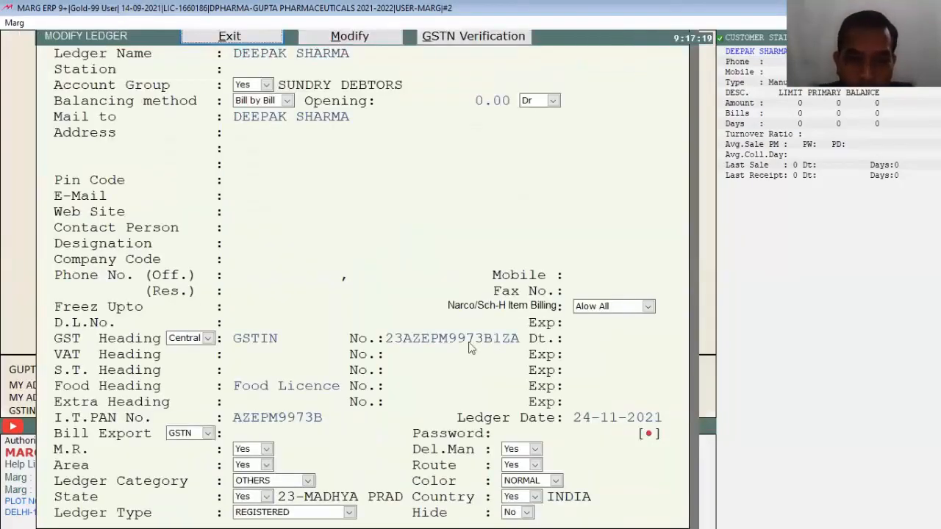
click(465, 42)
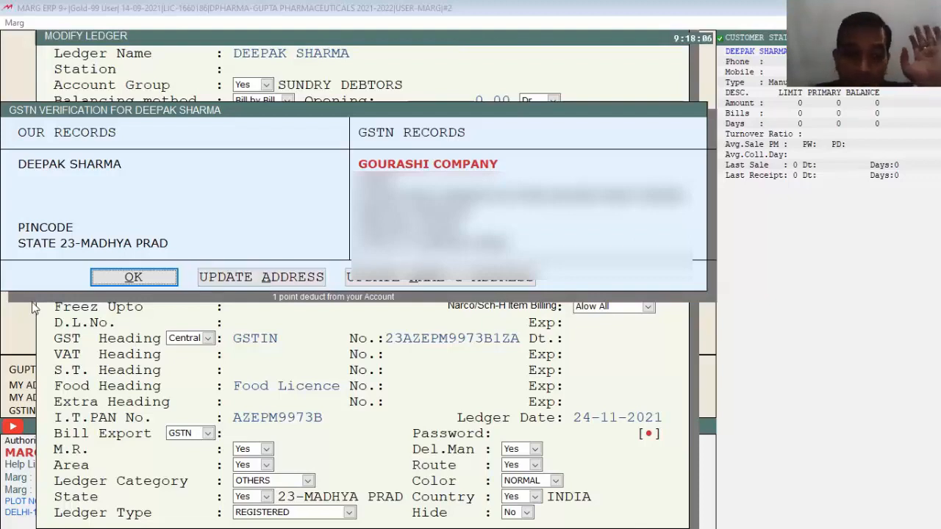
click(135, 280)
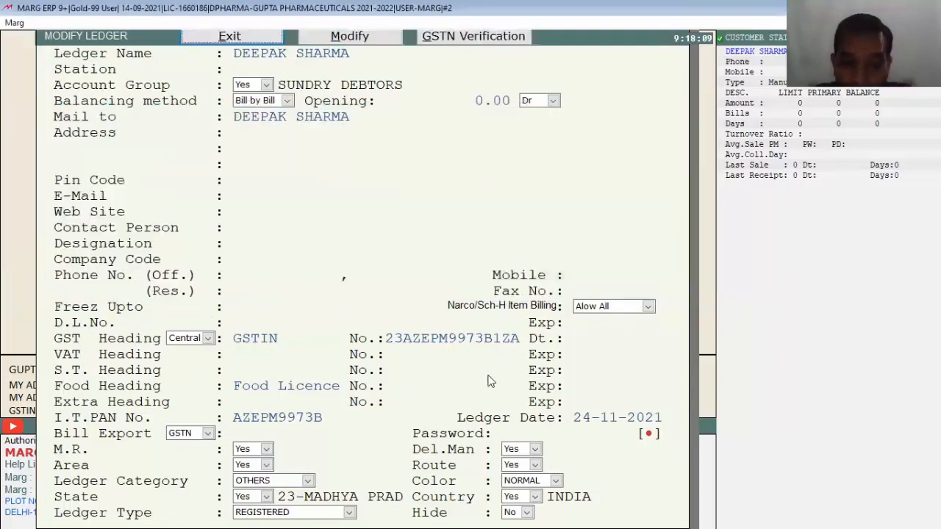
Modify the ledger, reject the invalid edited GSTIN, restore the valid one and save.
click(338, 38)
click(514, 338)
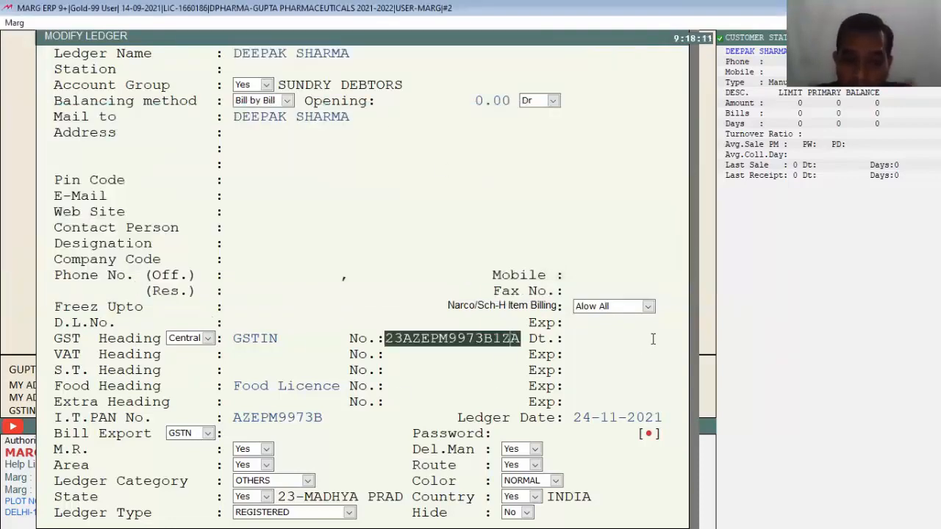
text(C)
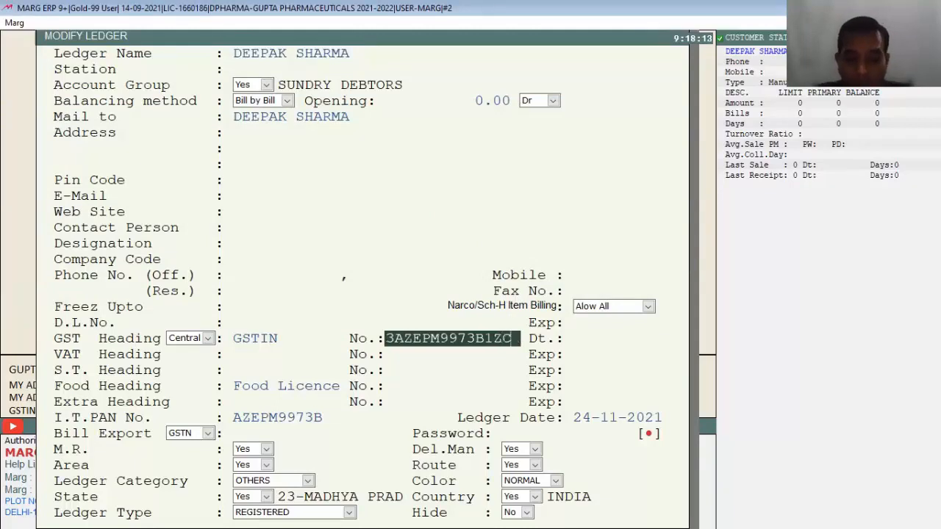
key(Return)
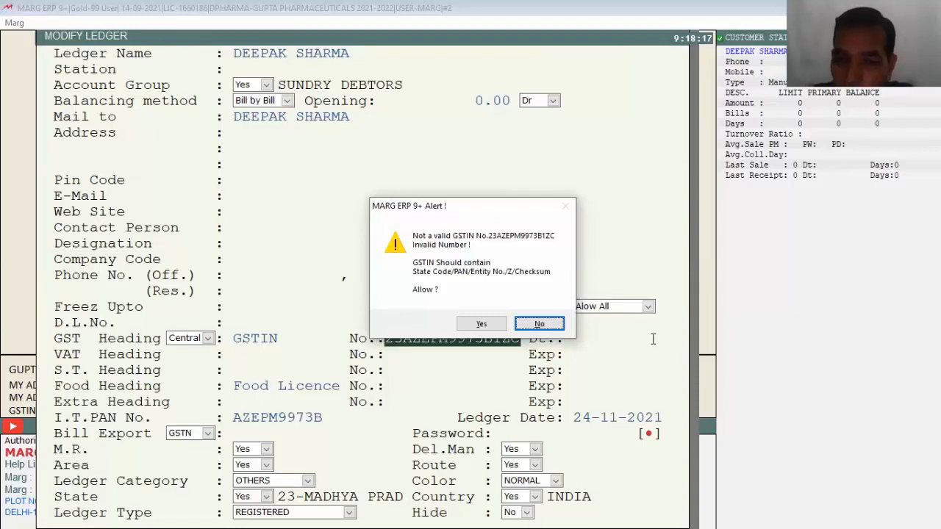
click(547, 325)
key(BackSpace)
text(A)
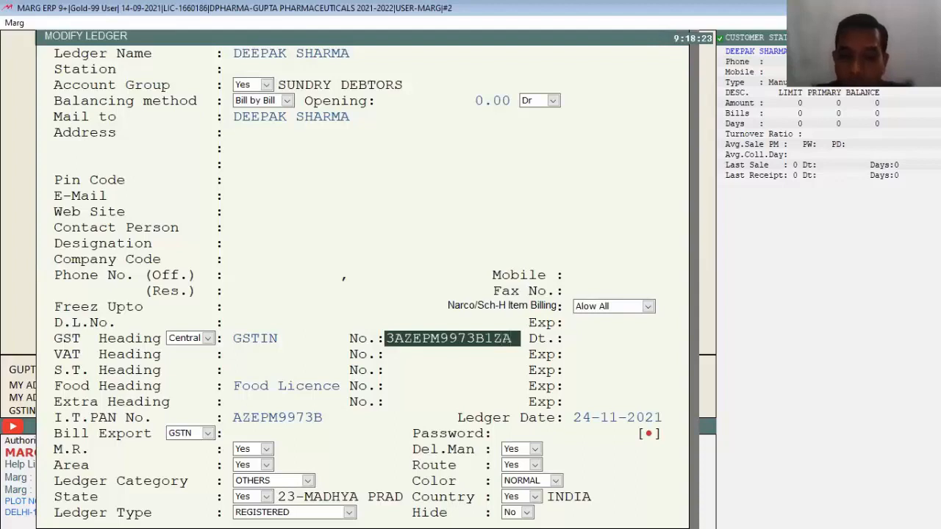
key(Return)
key(Return)
key(Return)
key(Return)
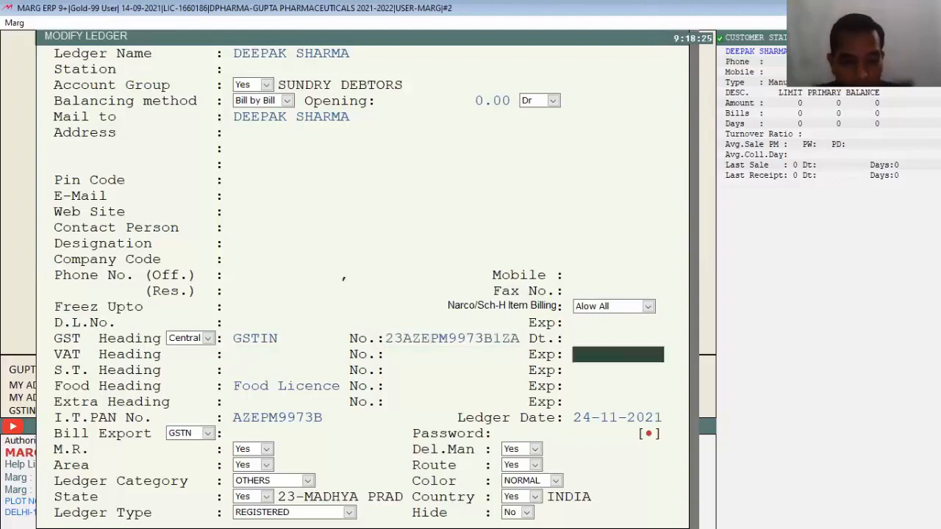
key(Escape)
key(Escape)
key(Escape)
key(alt+t)
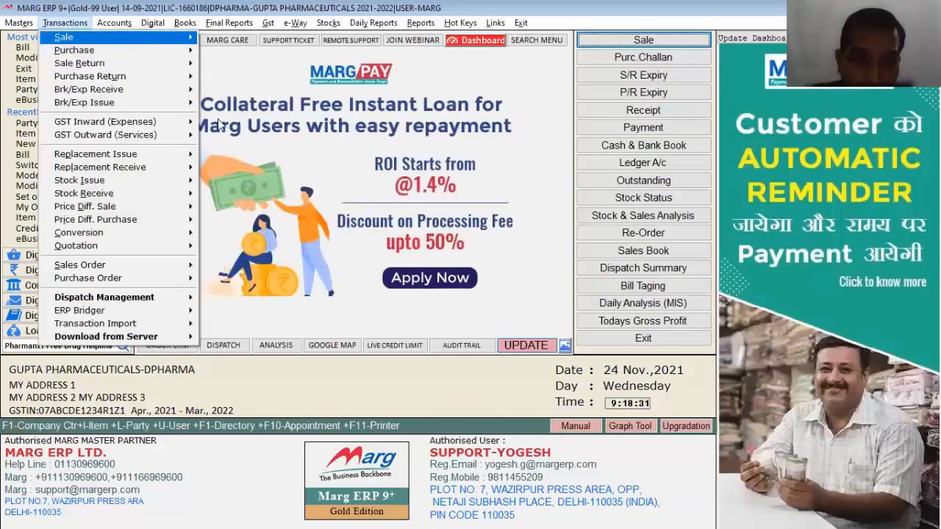
click(268, 23)
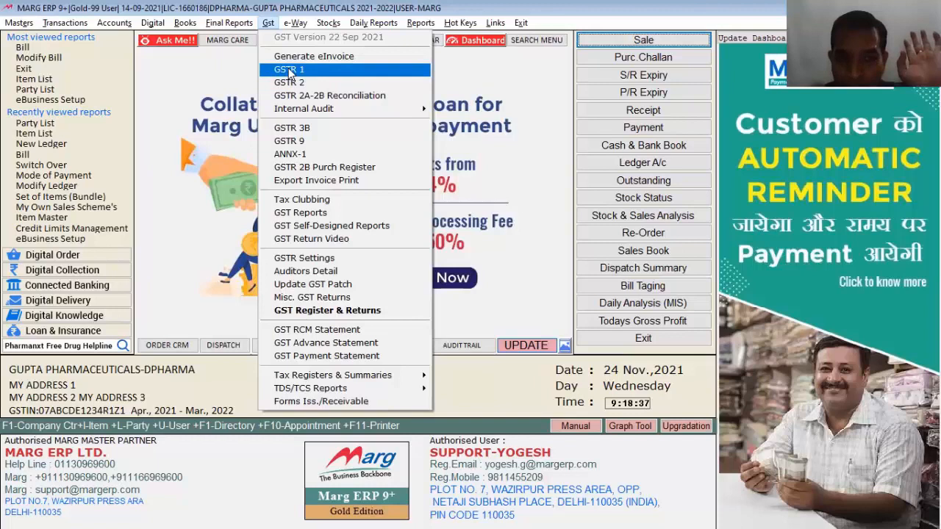
click(289, 70)
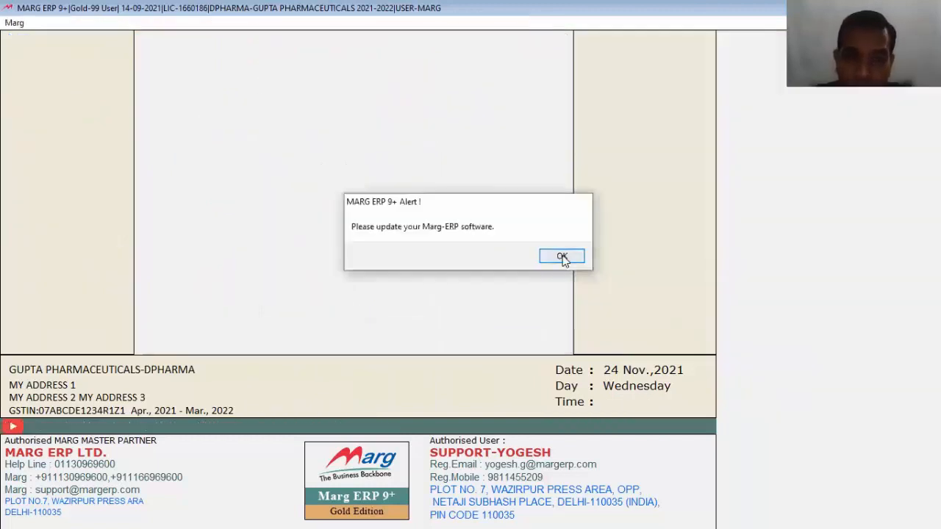
click(562, 256)
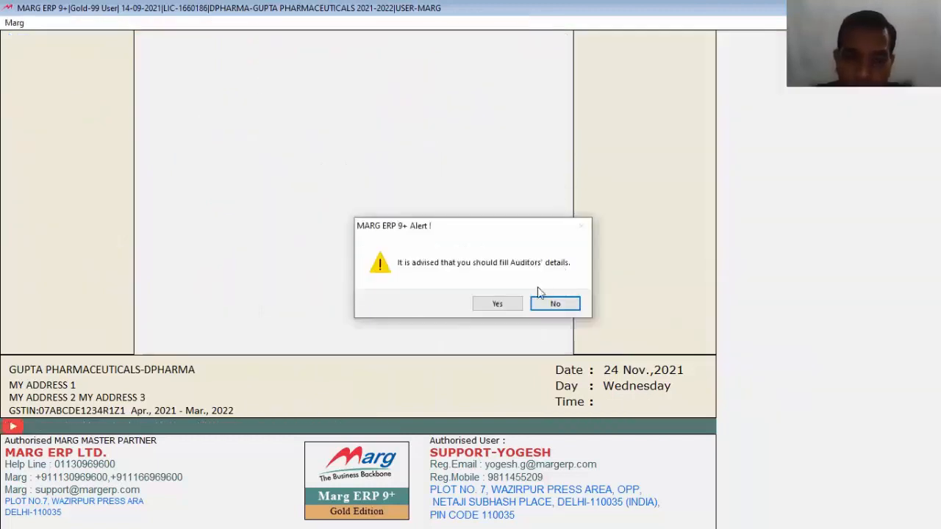
click(547, 305)
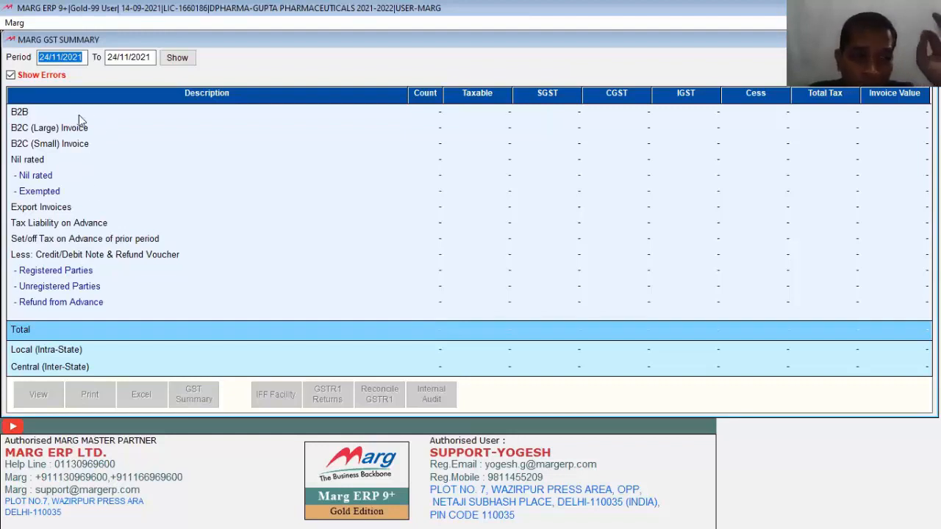
key(Escape)
key(Return)
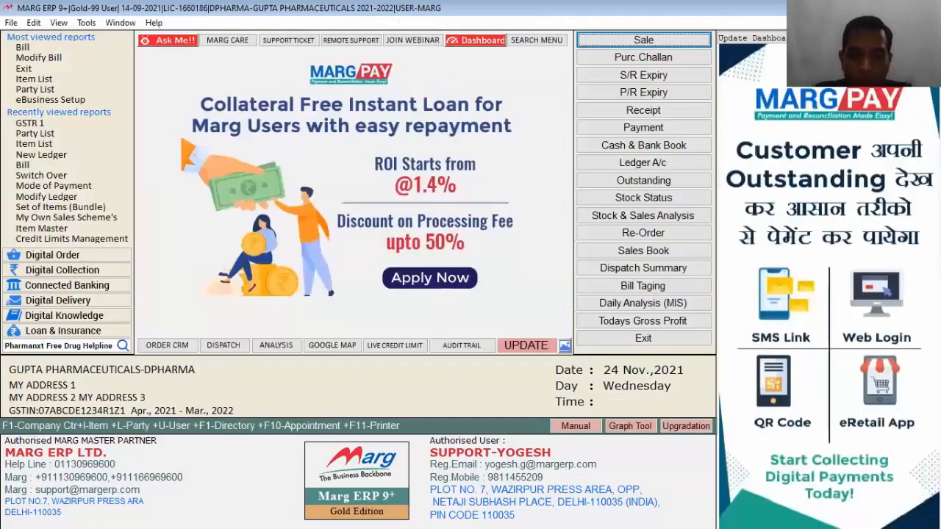
Start a sale bill for the customer and add 1 BECOSULE.
key(Return)
text(deep)
key(Down)
key(Return)
key(Return)
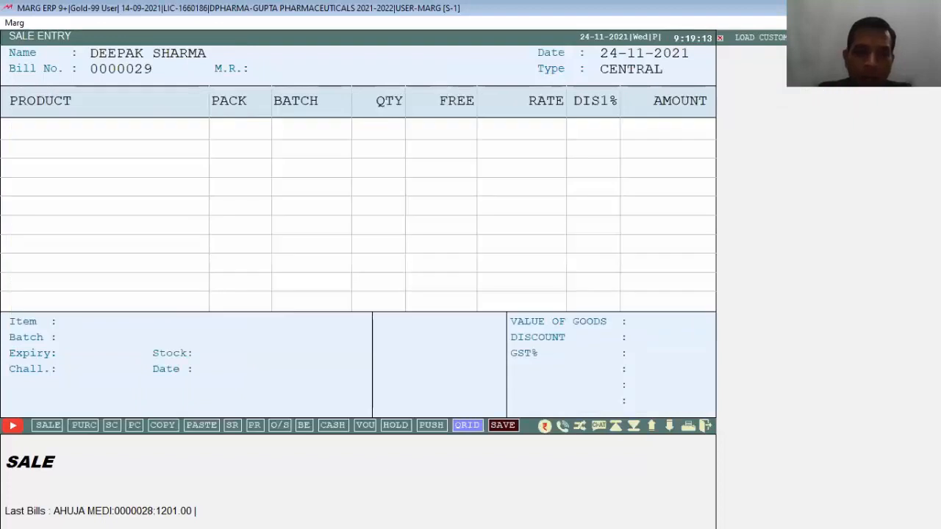
key(Return)
key(Down)
key(Down)
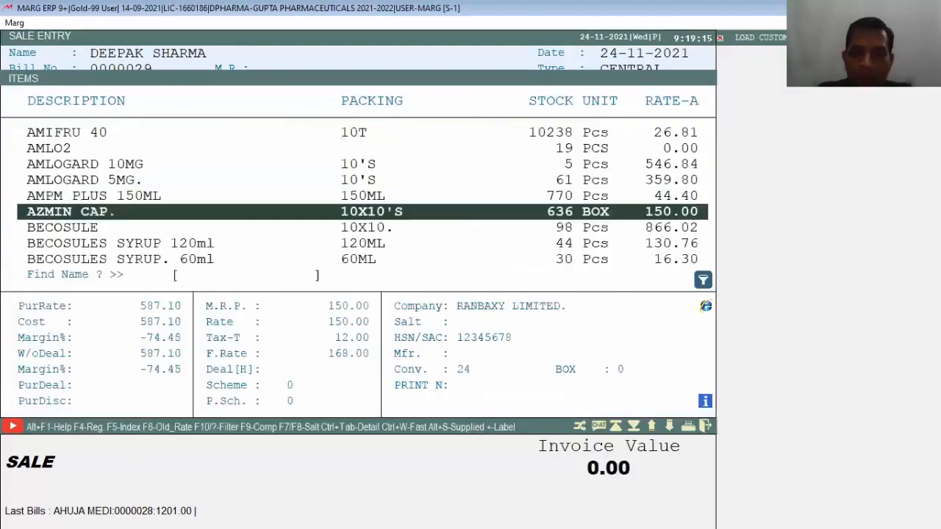
key(Return)
key(Up)
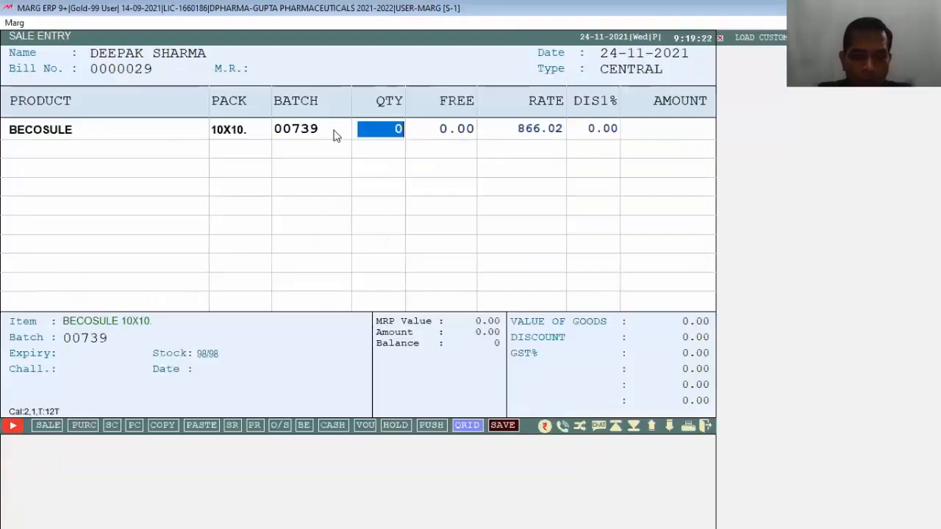
text(1)
key(Return)
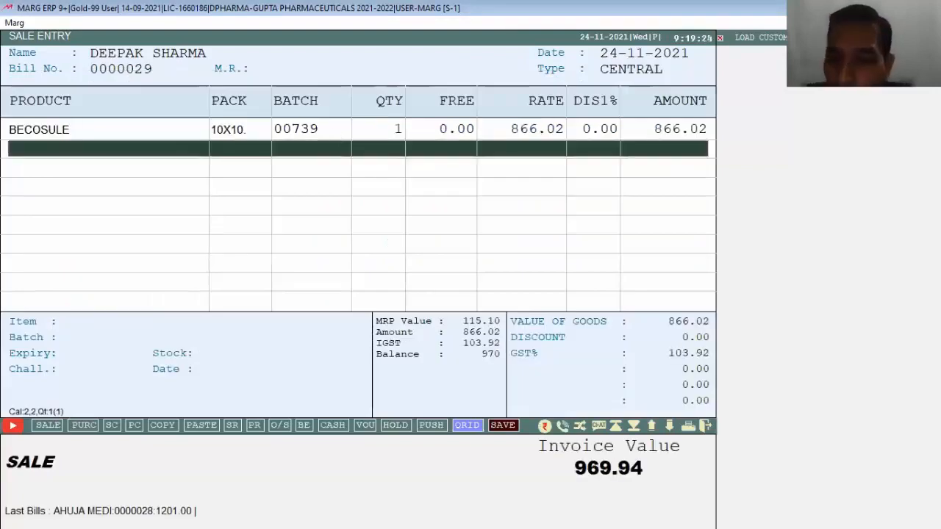
Record 970.00 full cash payment, save the bill and skip printing.
key(End)
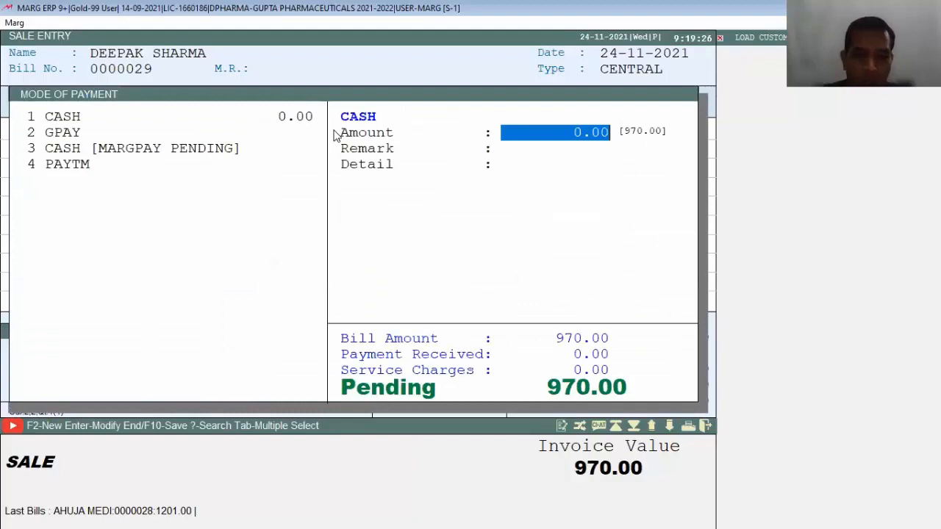
key(Return)
key(End)
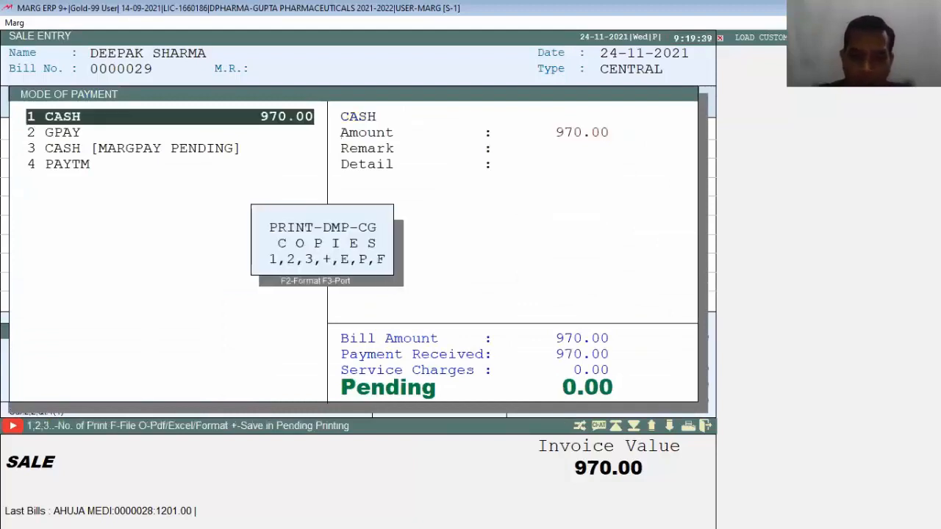
key(Escape)
key(Escape)
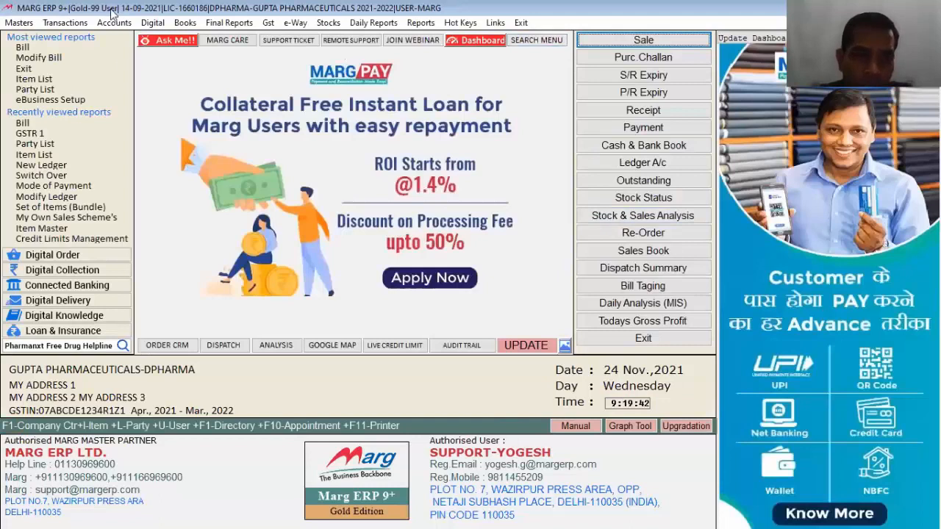
Open GSTR 1, skip auditor details, and show the full 24 Nov 2021 summary without errors-only.
click(269, 23)
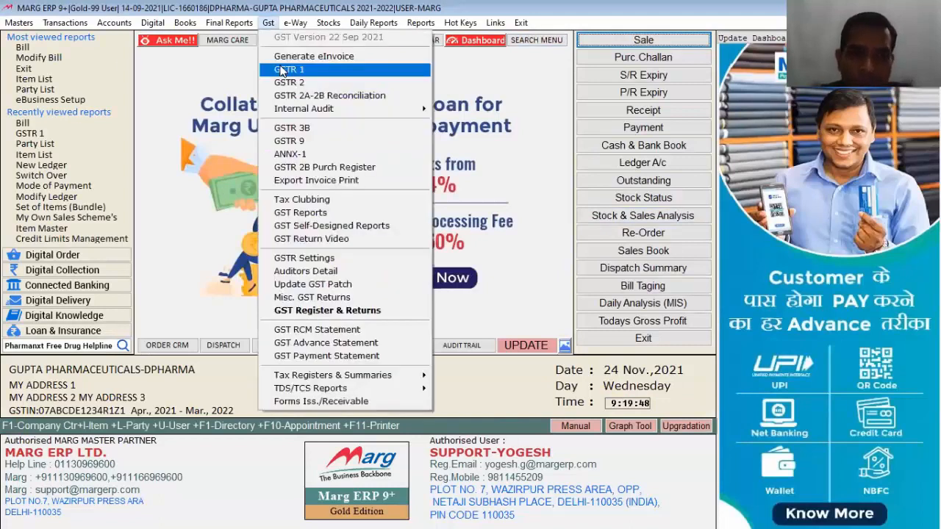
click(281, 71)
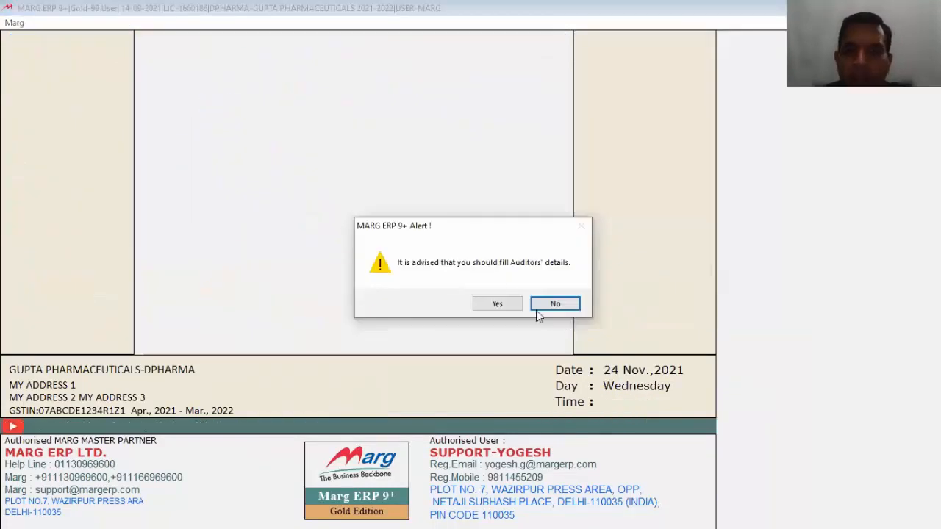
click(503, 308)
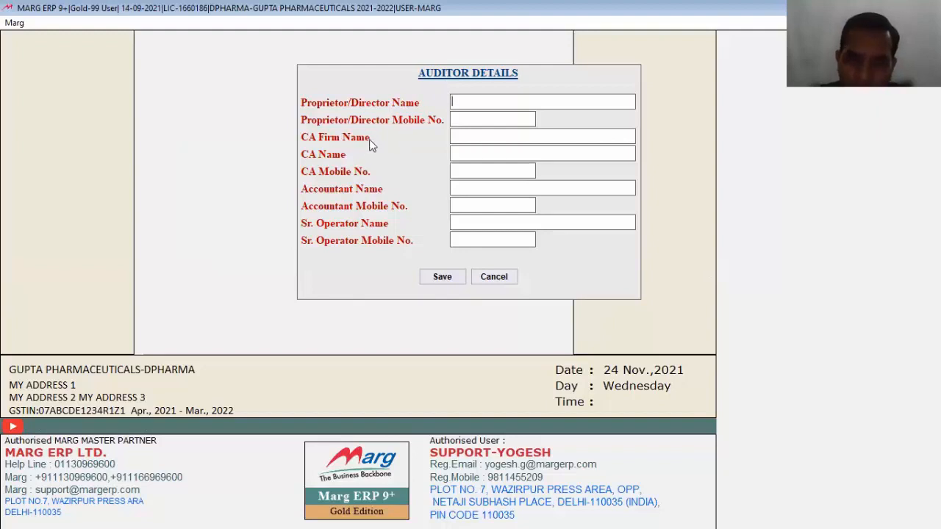
click(495, 277)
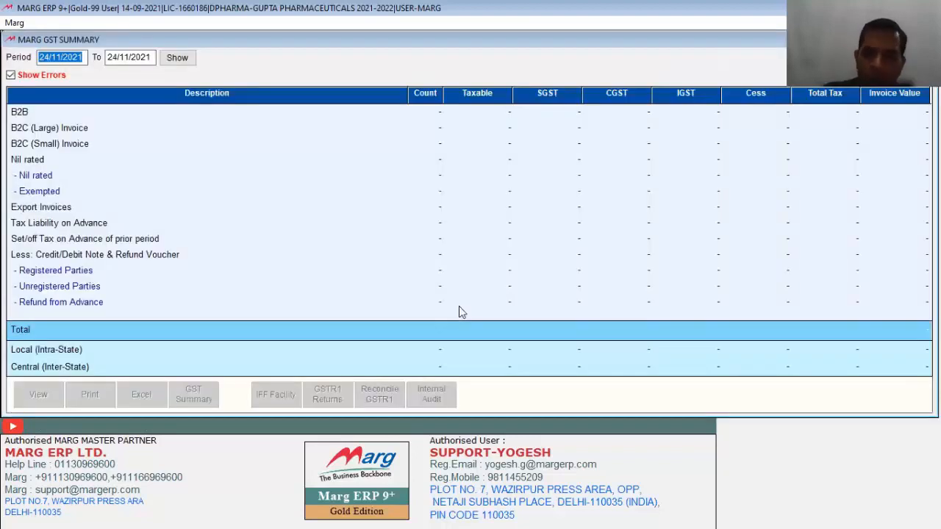
key(Return)
key(Return)
key(Return)
key(Return)
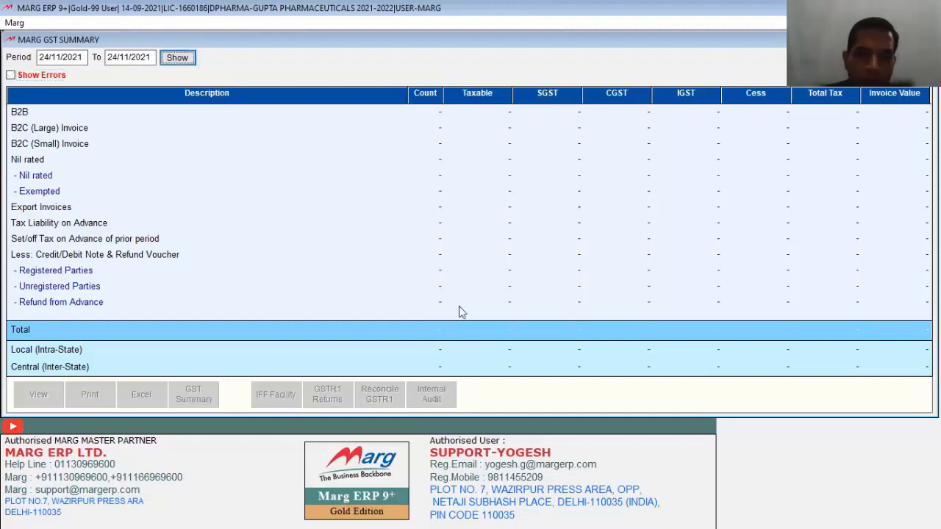
key(Return)
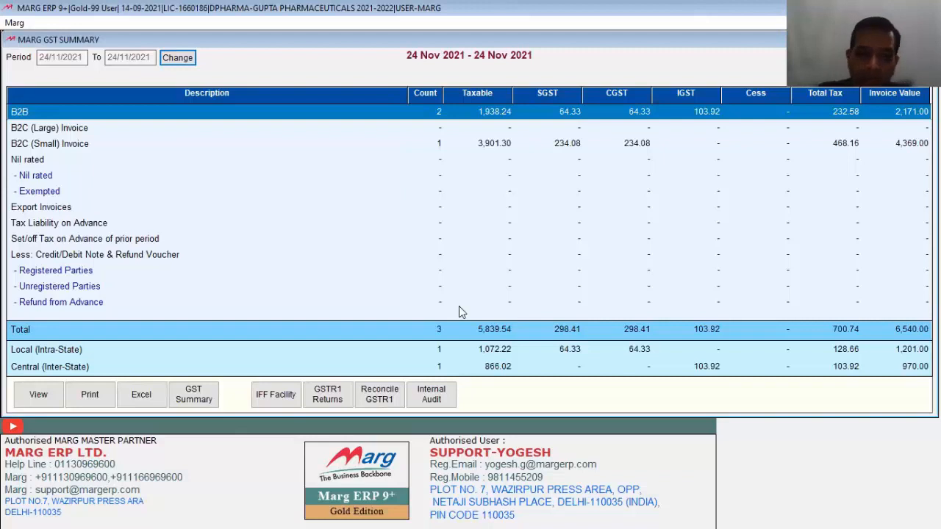
Preview the detailed Party-wise GSTR1 B2B statement (two invoices, 2170.82, GST 232.58), then close it.
key(Return)
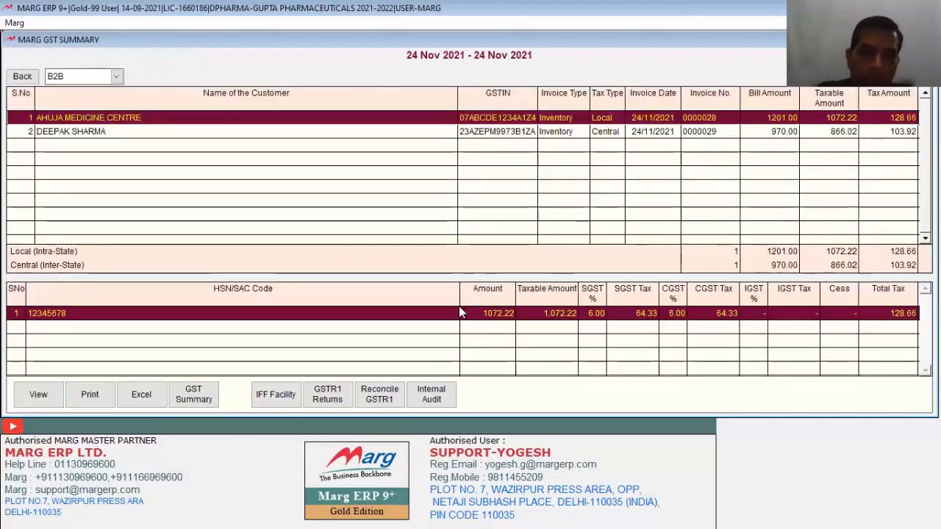
key(Down)
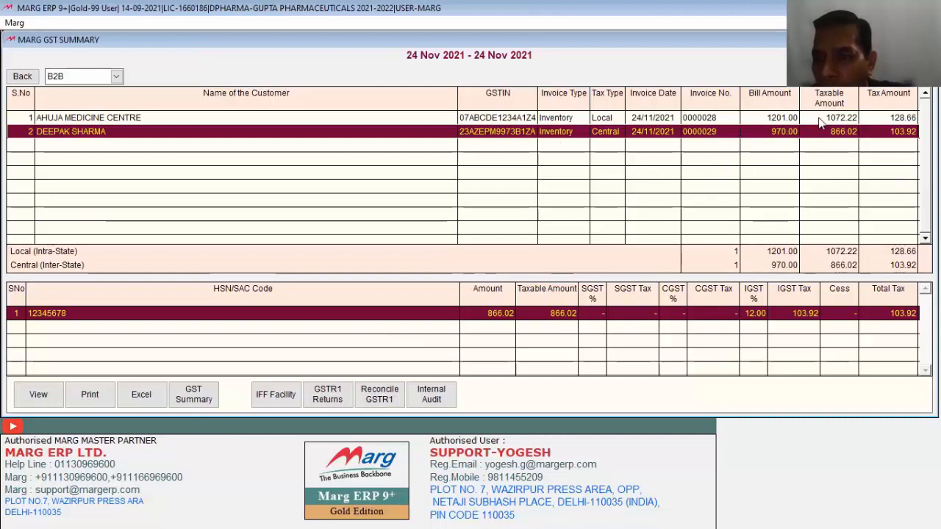
click(35, 397)
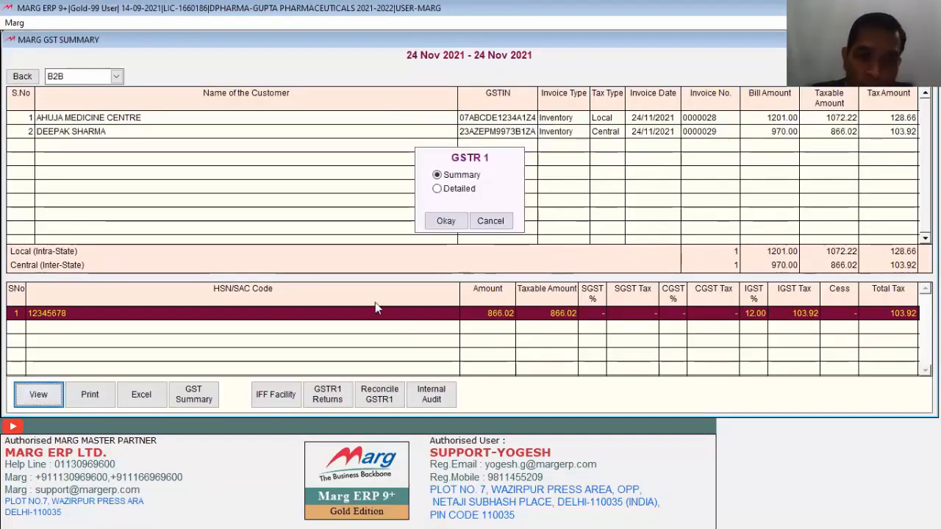
click(438, 189)
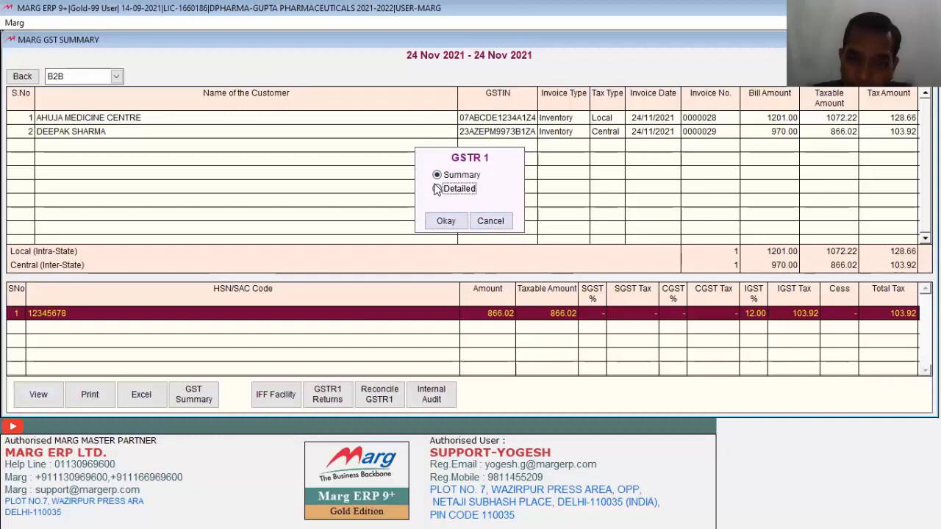
click(445, 220)
click(472, 250)
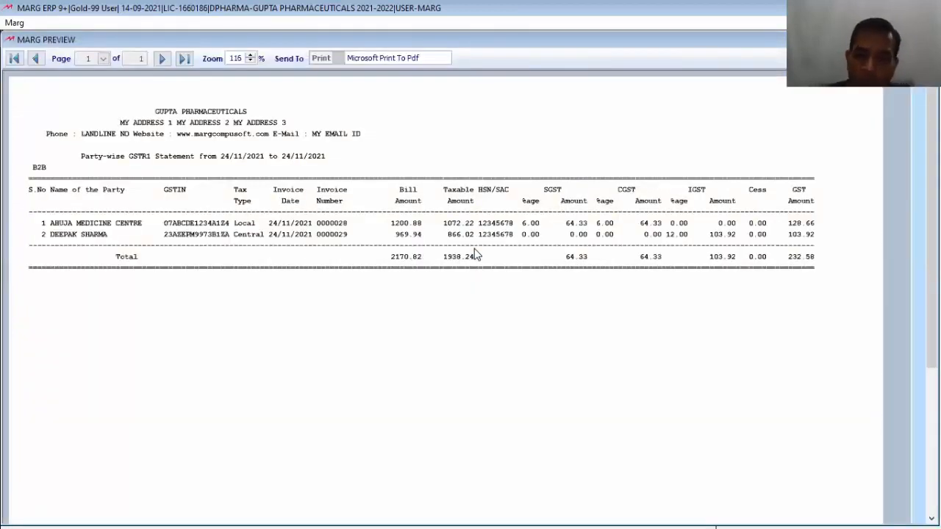
key(Escape)
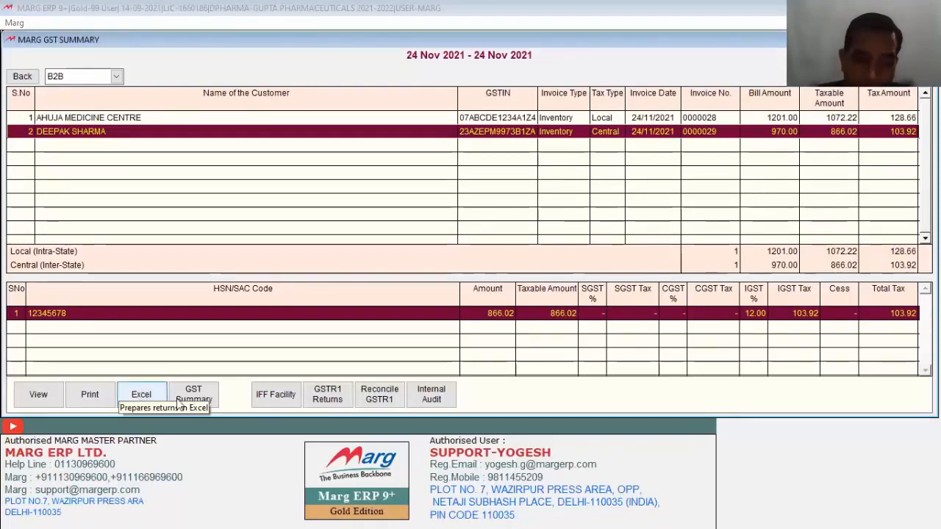
Check the ledger-wise GSTR1 summary, then bring up IFF export options for B2B & CDNR GSTN CSV.
click(212, 400)
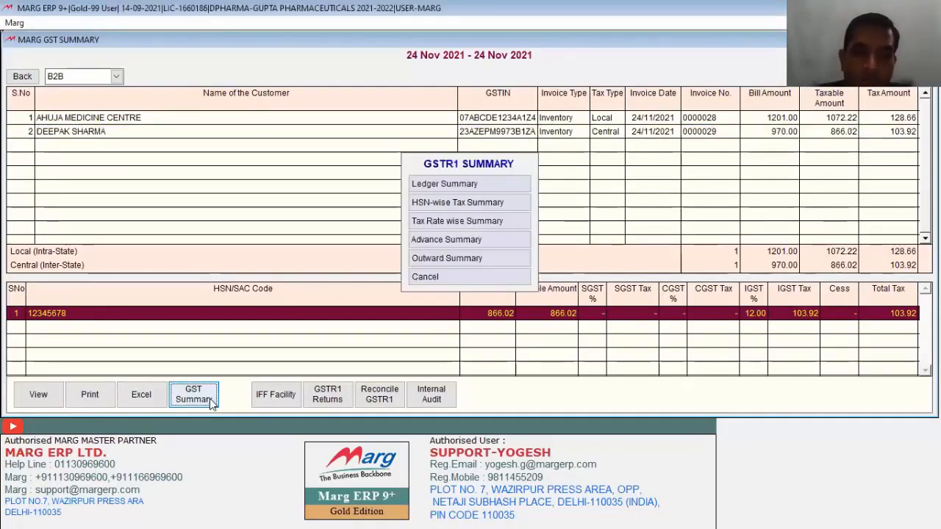
click(439, 185)
key(Escape)
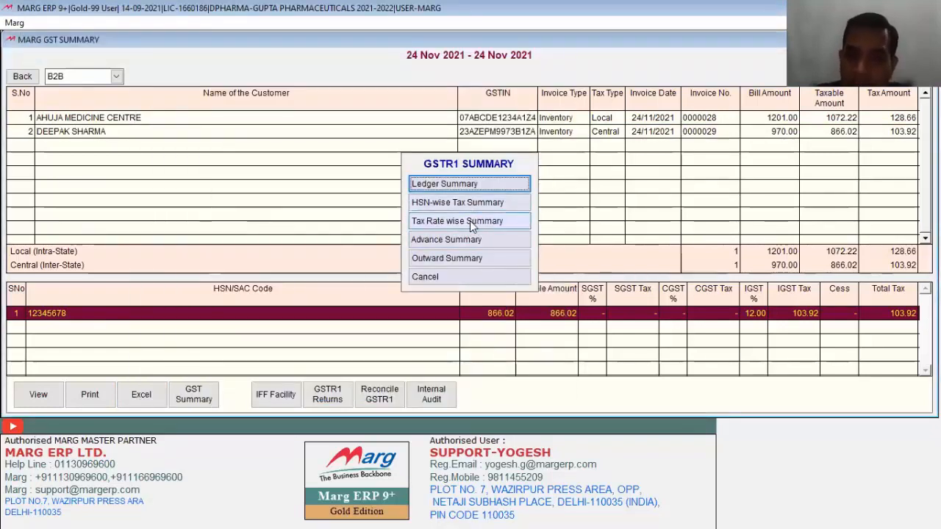
click(439, 275)
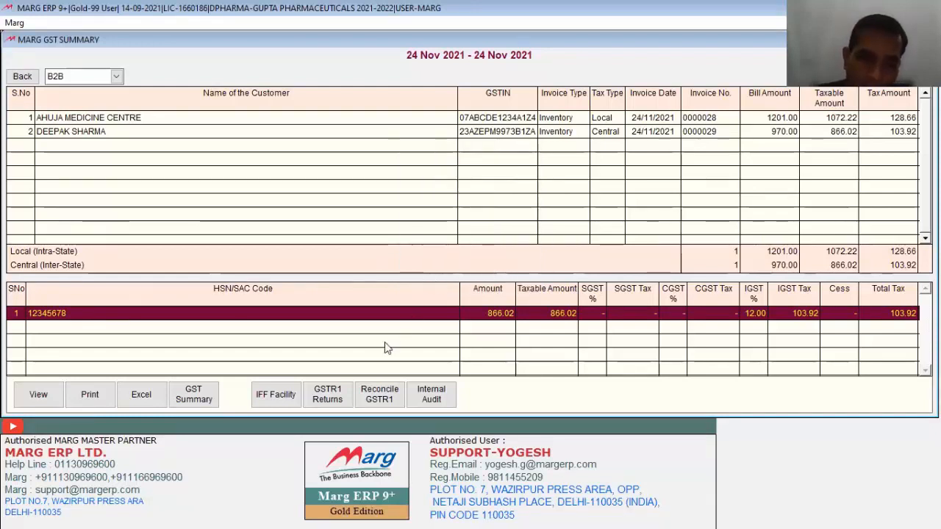
click(274, 398)
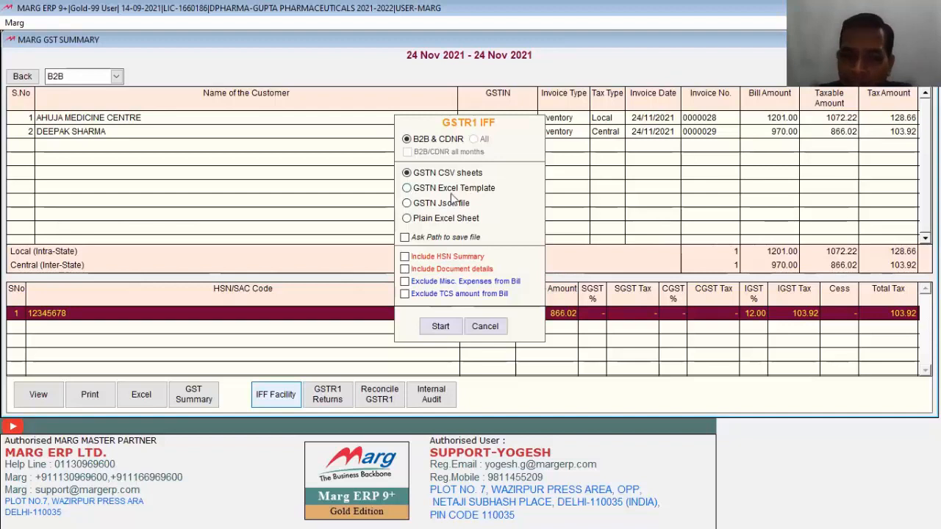
Cancel both the IFF export and the GSTR1 returns export.
click(490, 324)
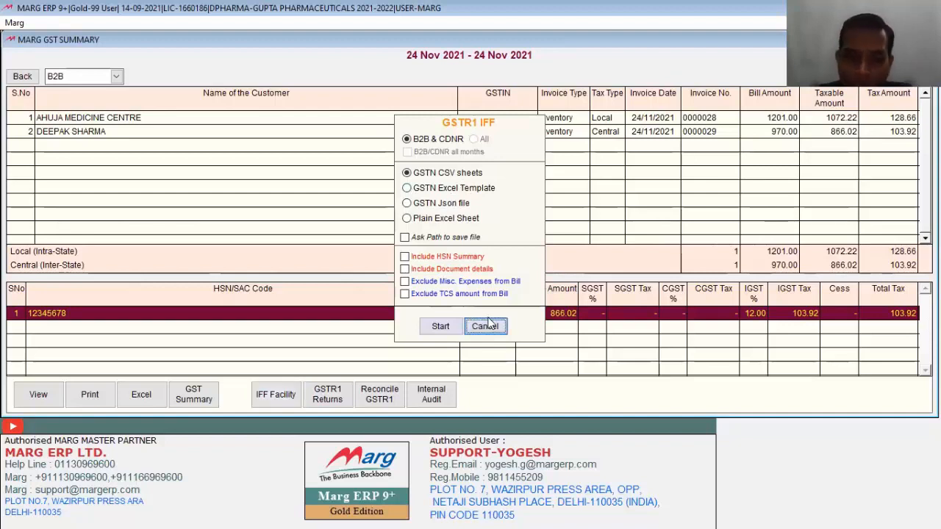
click(327, 401)
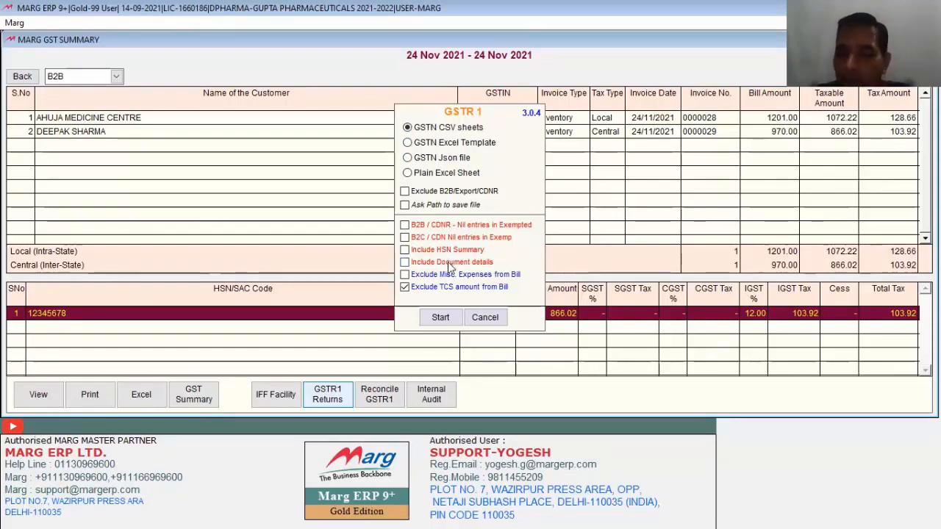
click(486, 318)
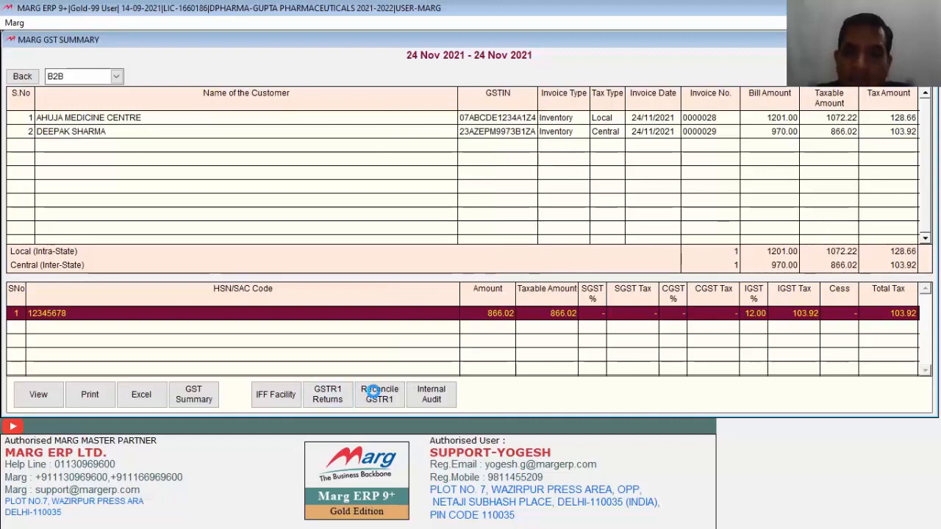
Check the GSTR1 reconciliation status, then run the internal audit of bills.
click(375, 391)
click(765, 70)
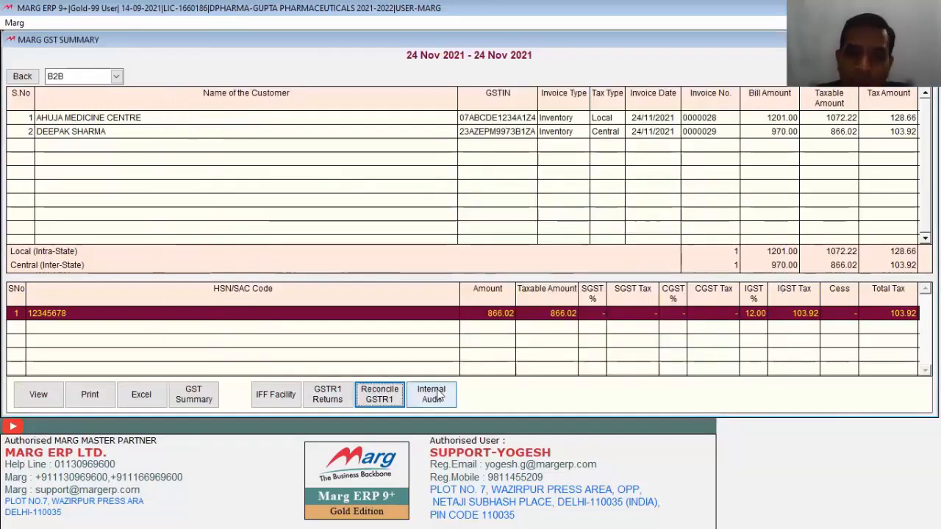
click(438, 395)
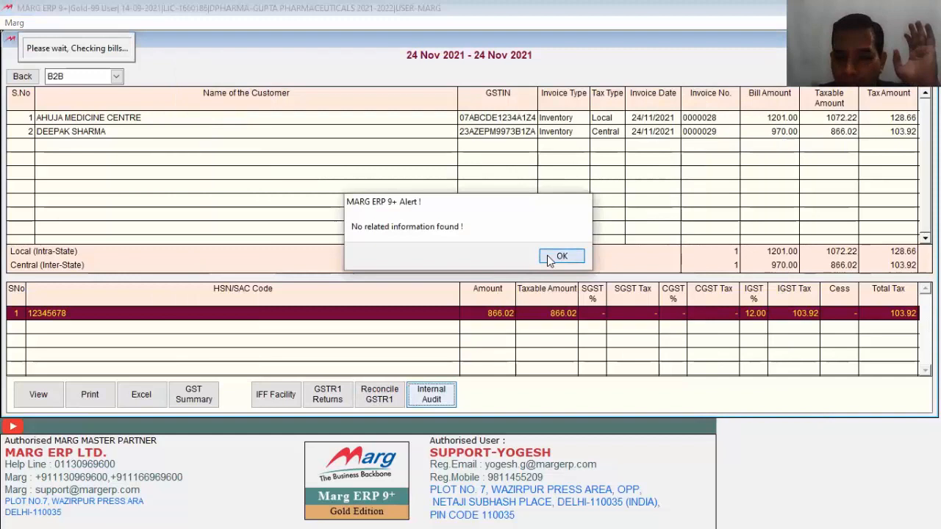
Acknowledge the 'No related information found' alert and exit the 24 Nov 2021 GST Summary.
click(552, 258)
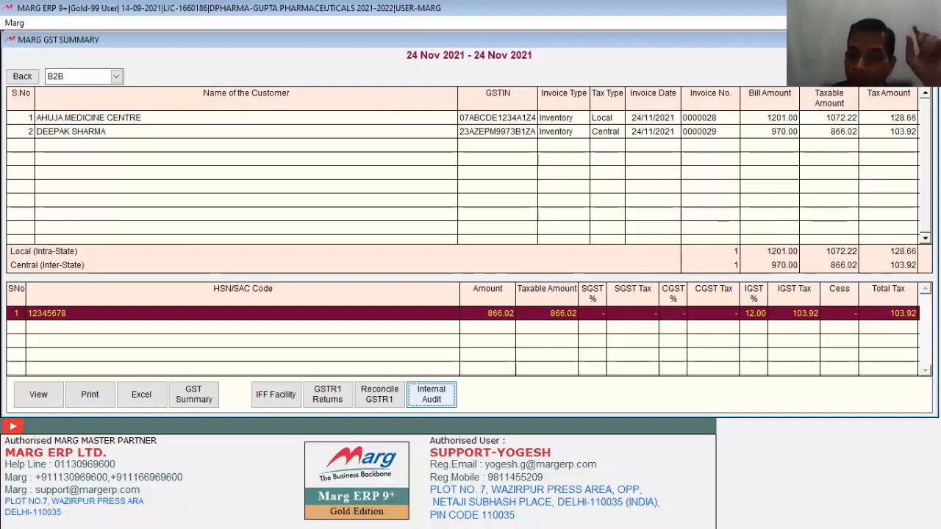
key(Escape)
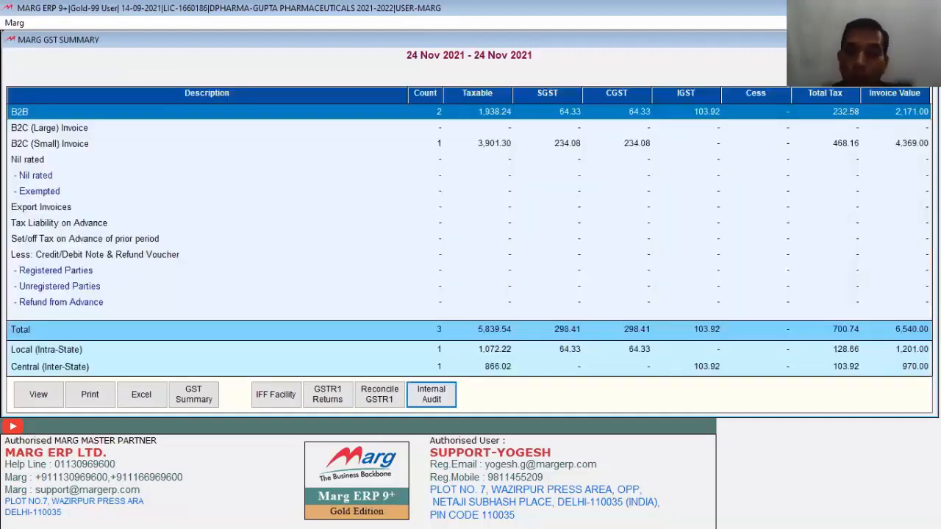
key(Escape)
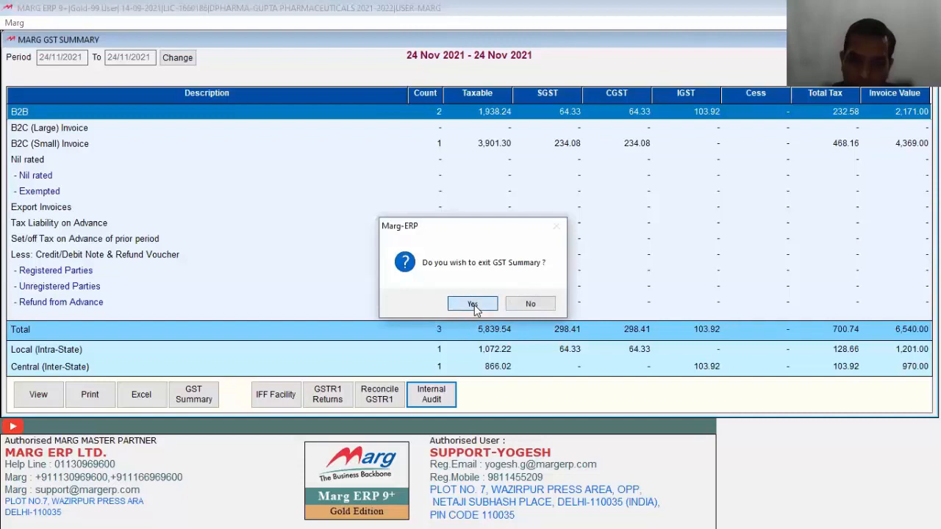
click(474, 305)
mouse_move(298, 111)
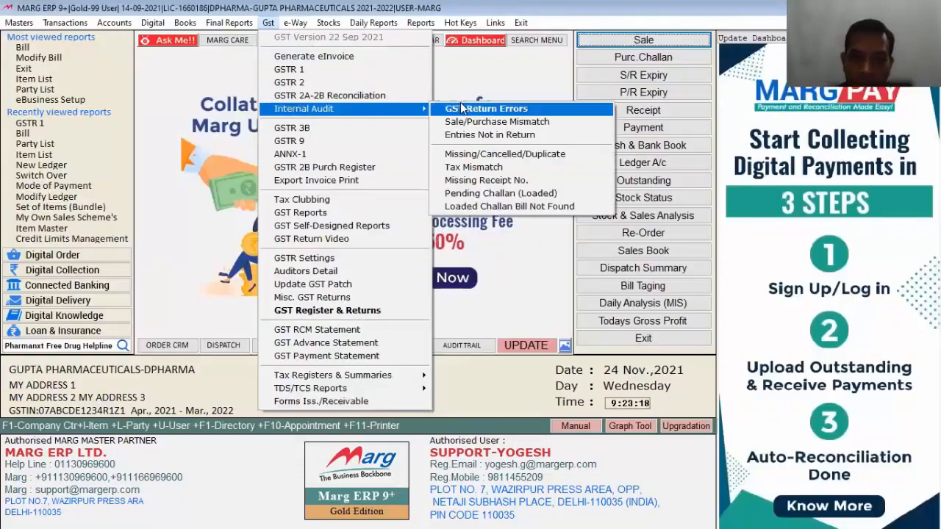
List GST return errors for 24-11-2021 and open options for Ahuja Medicine Centre's bill 0000028.
click(507, 110)
key(Return)
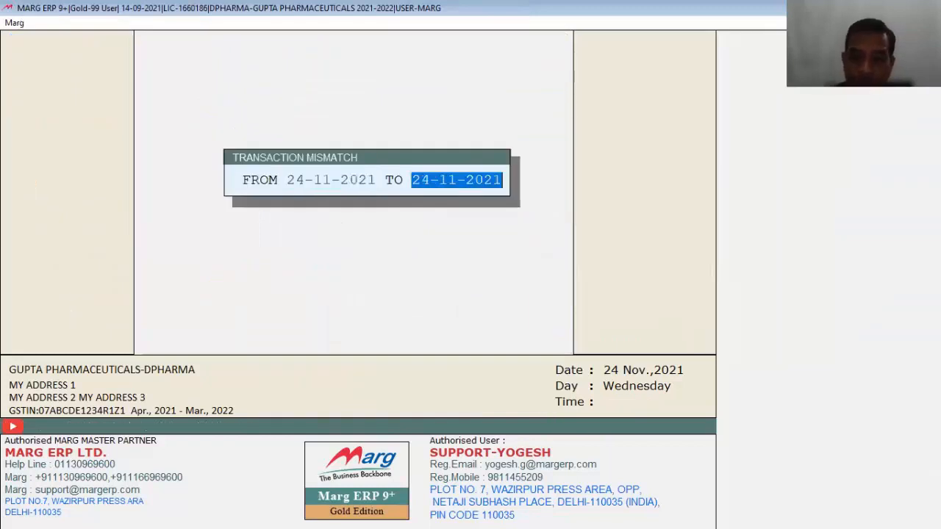
key(Return)
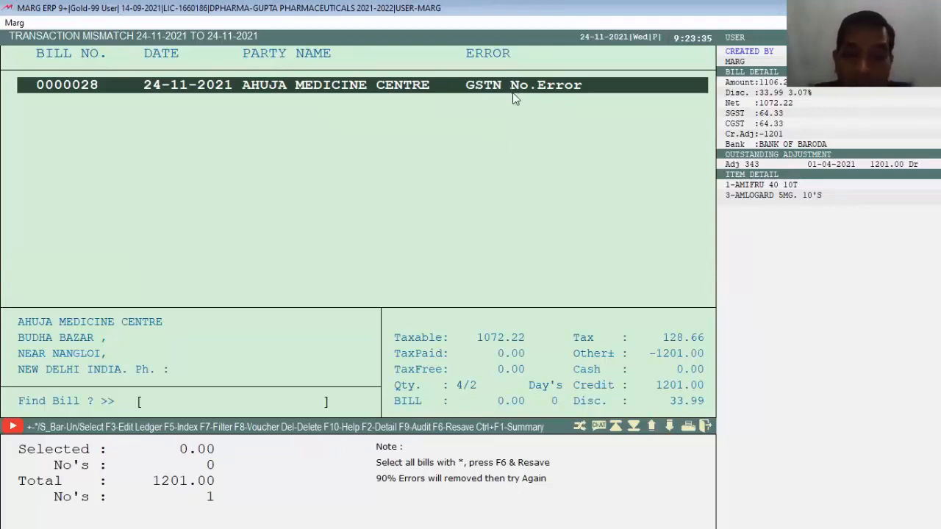
key(F3)
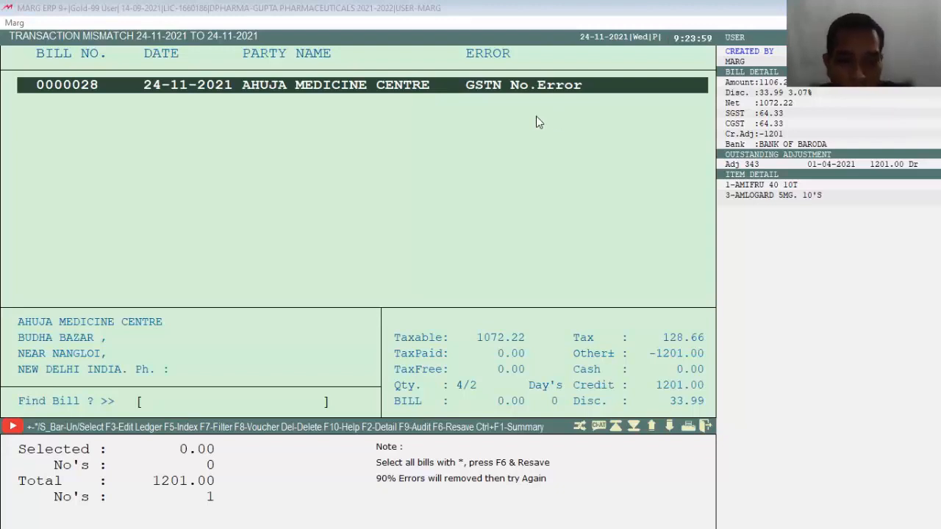
key(F3)
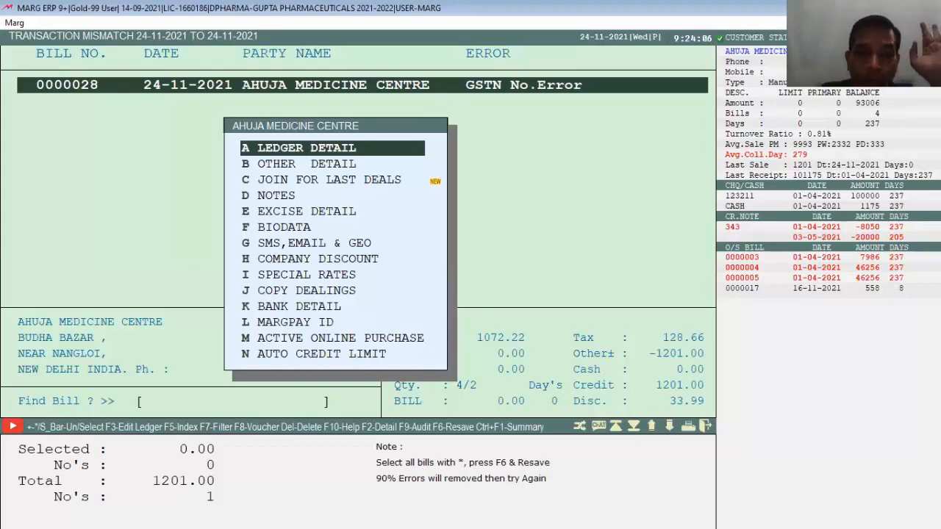
Paste the corrected GSTIN into Ahuja Medicine Centre's ledger, save it, and quit the mismatch list.
key(Return)
key(Right)
key(Return)
key(Return)
key(Return)
key(Return)
key(Return)
key(Return)
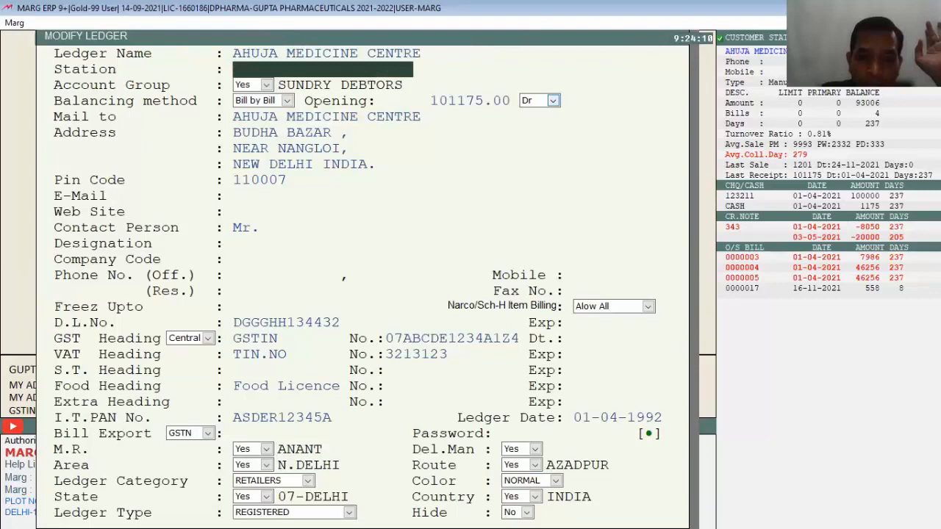
key(Return)
key(Return)
key(Return)
key(Return)
key(Return)
key(Return)
key(Return)
key(Return)
key(Return)
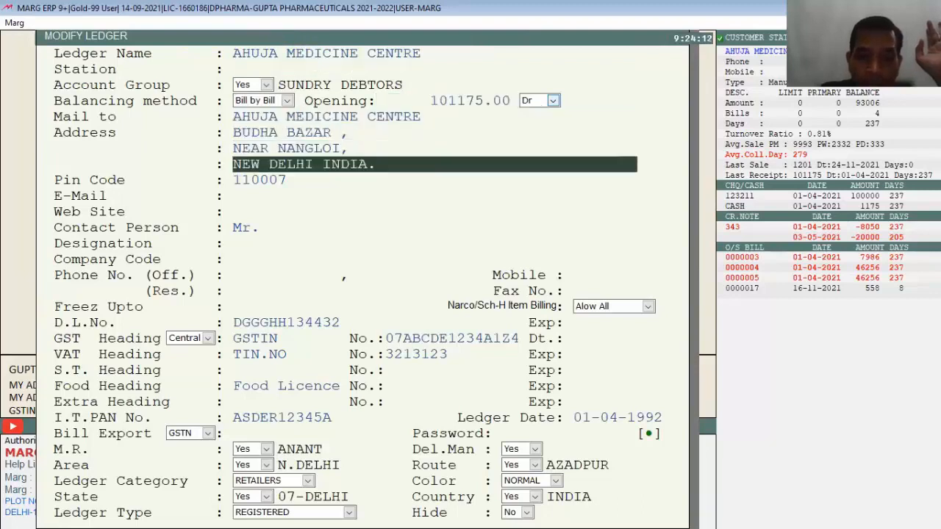
key(Return)
key(Return)
key(Return)
key(Return)
key(Return)
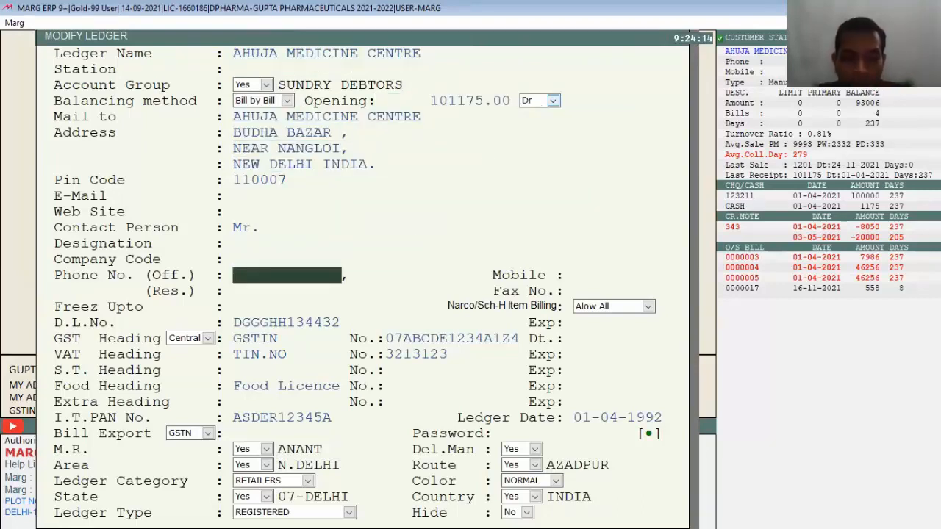
key(Return)
key(Return)
key(Return)
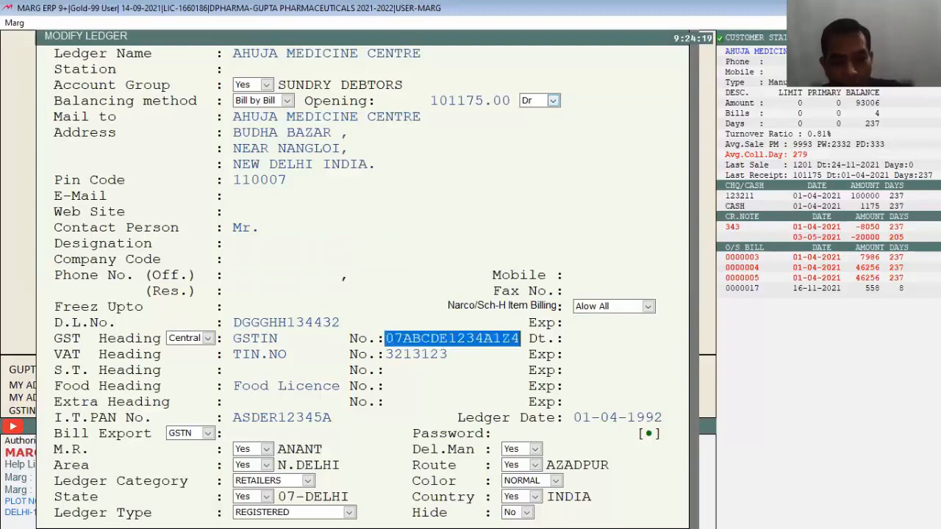
key(Return)
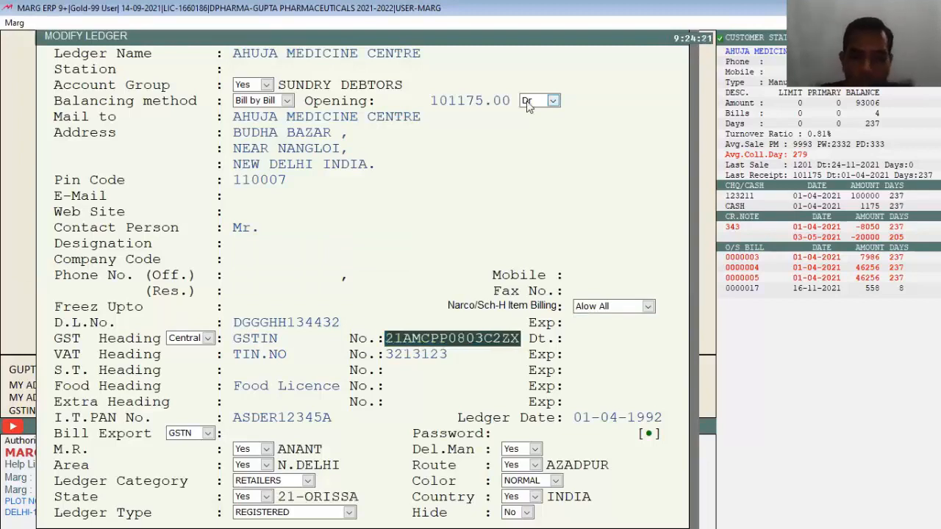
key(ctrl+w)
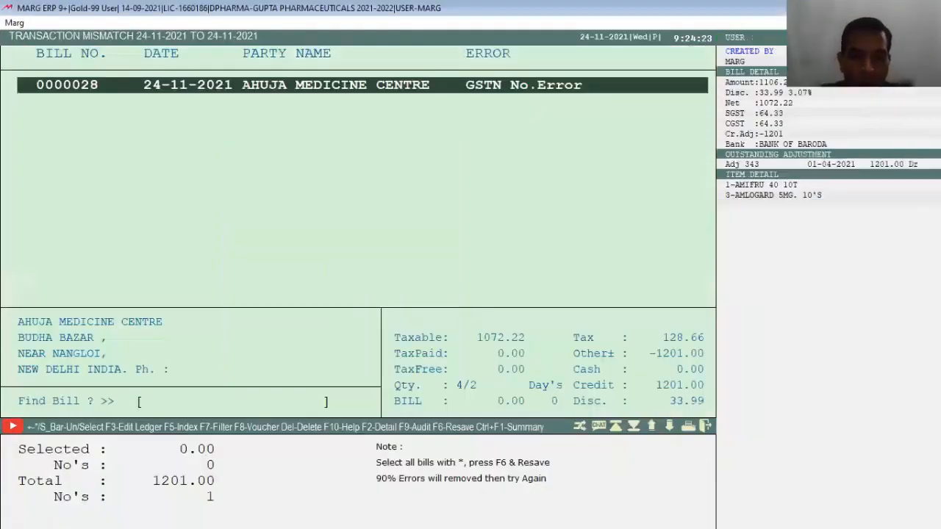
key(Escape)
key(Right)
Return to the dashboard and reopen the GST Return Errors report.
key(Return)
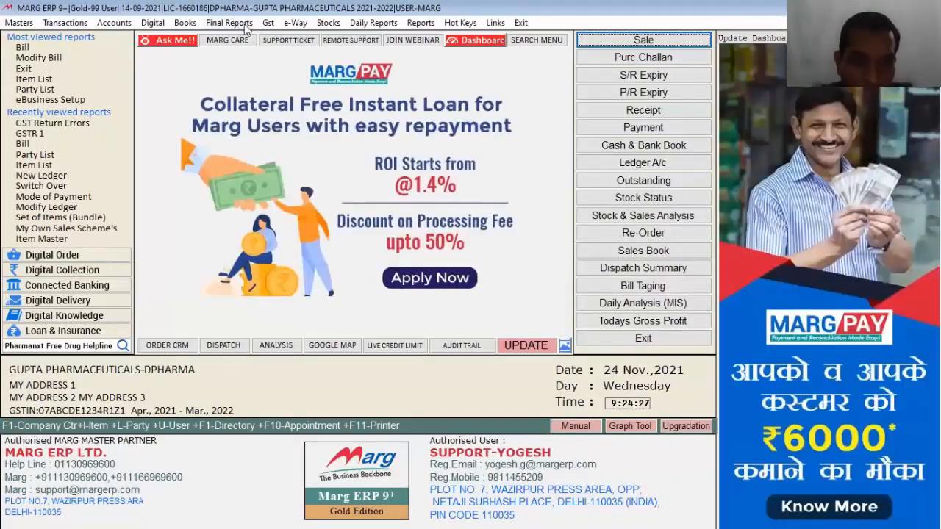
click(268, 23)
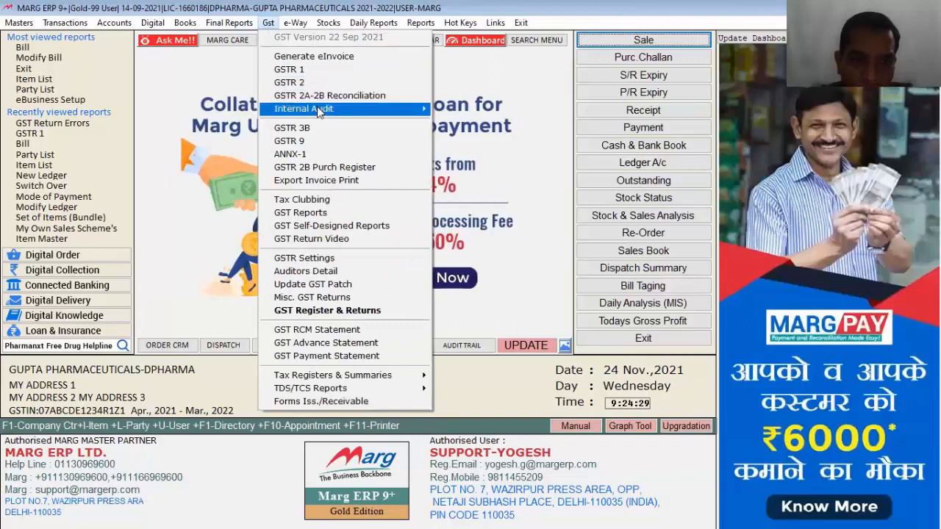
mouse_move(321, 108)
click(478, 111)
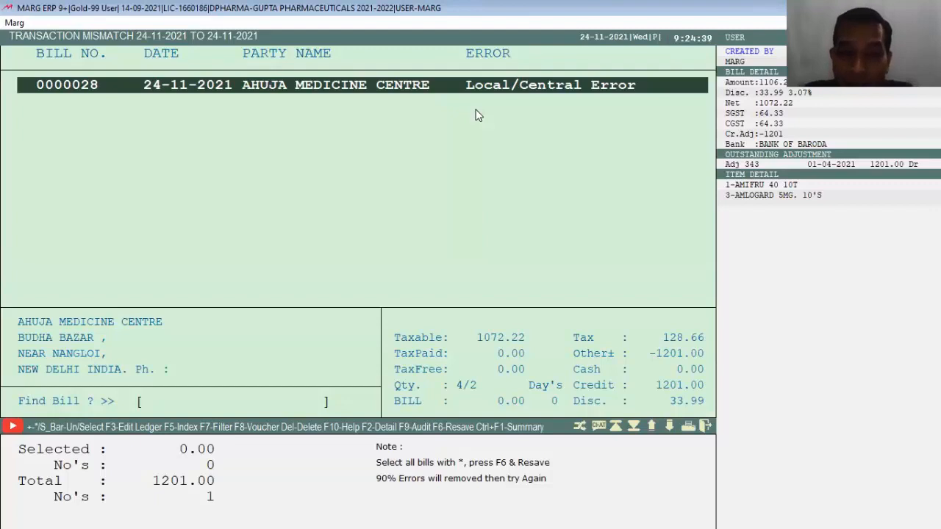
Resave bill 0000028 unchanged through Modify, then quit the report.
key(Return)
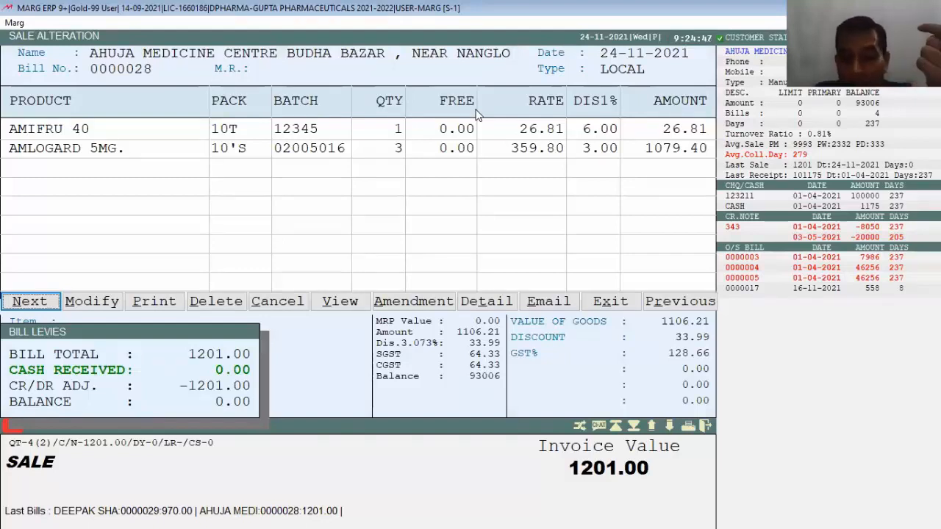
key(Right)
key(Return)
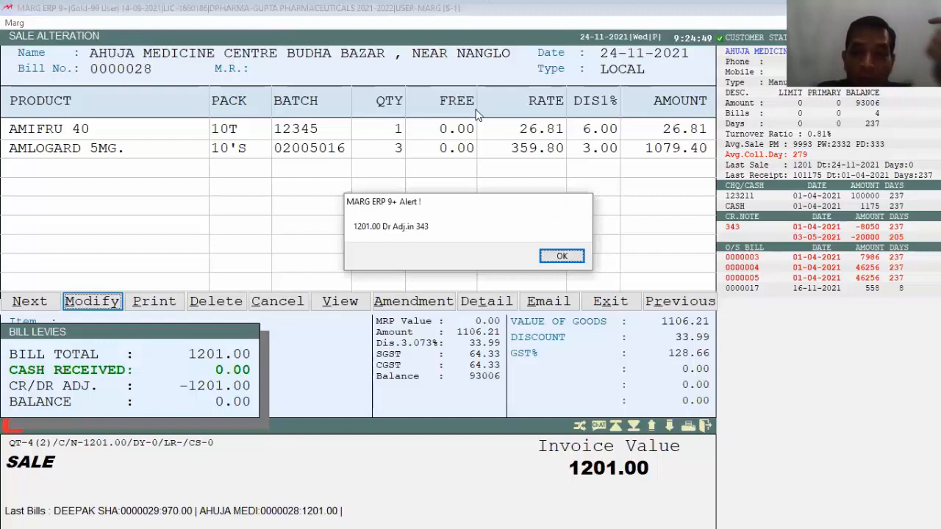
key(Return)
key(ctrl+w)
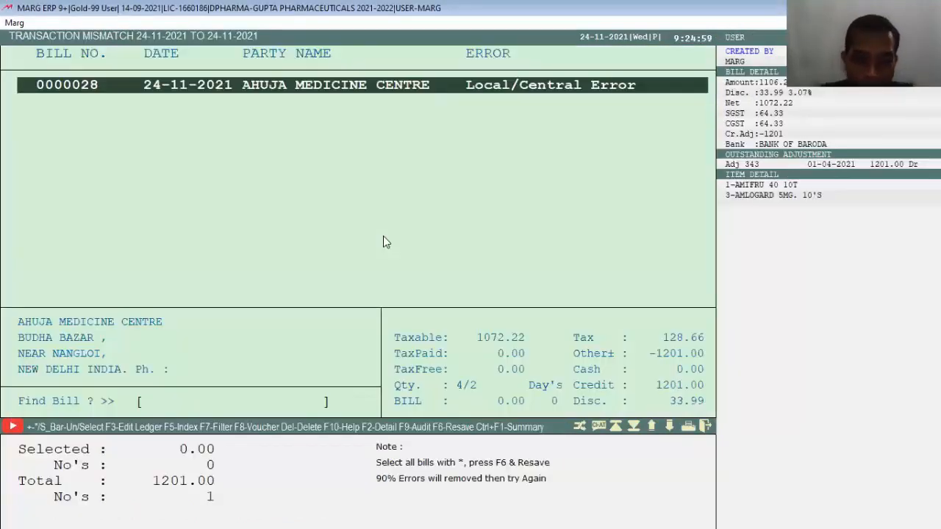
key(Escape)
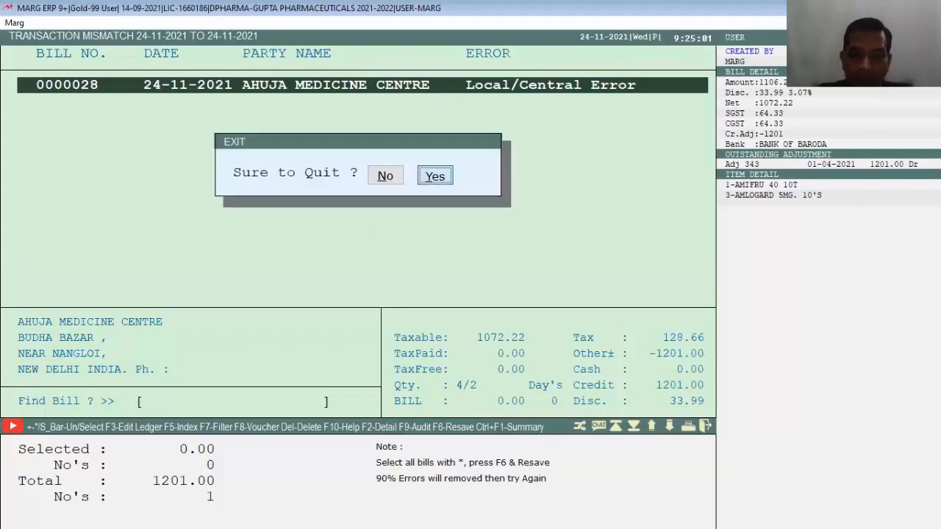
key(Return)
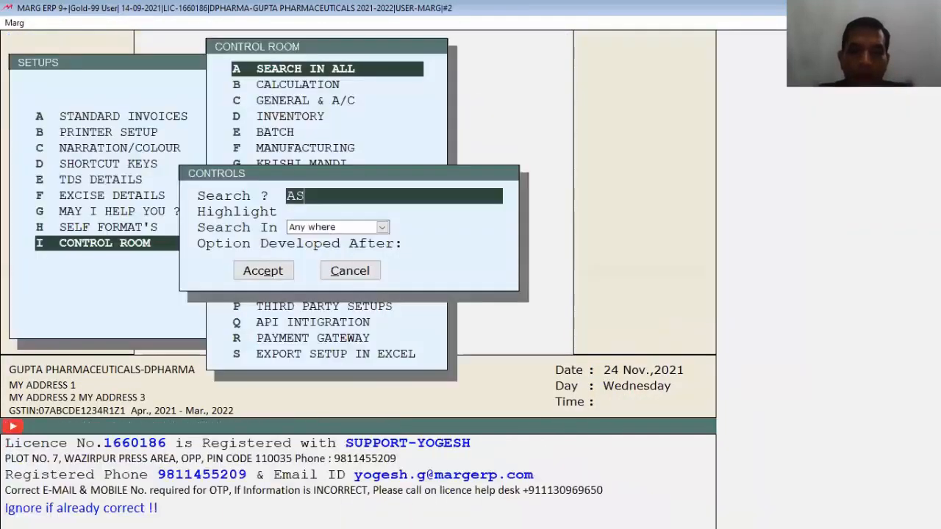
text(K SALE TYPE)
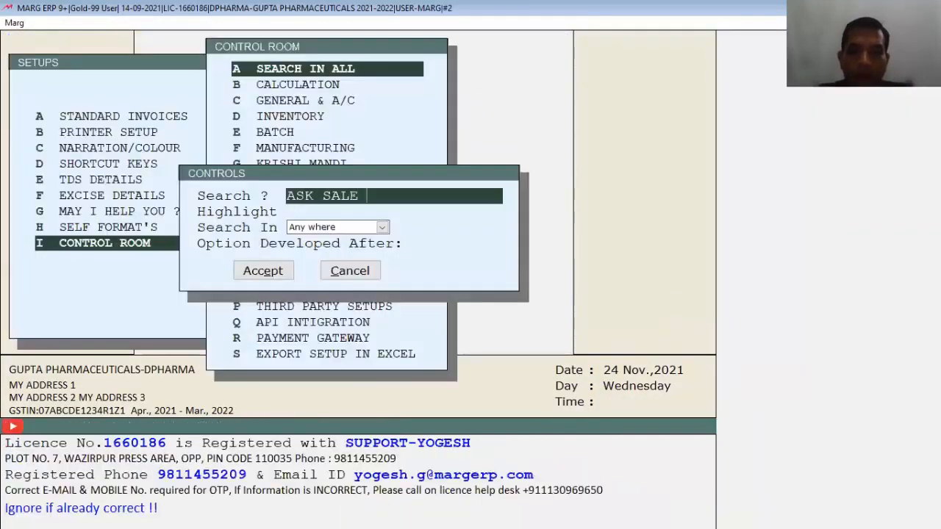
key(Return)
key(Return)
key(Return)
key(Return)
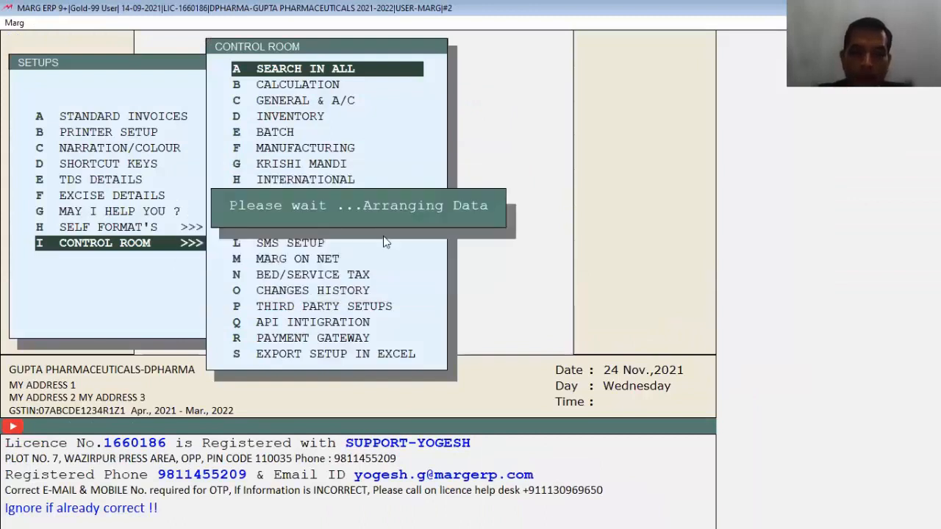
click(678, 85)
key(Return)
key(Return)
key(Return)
key(Return)
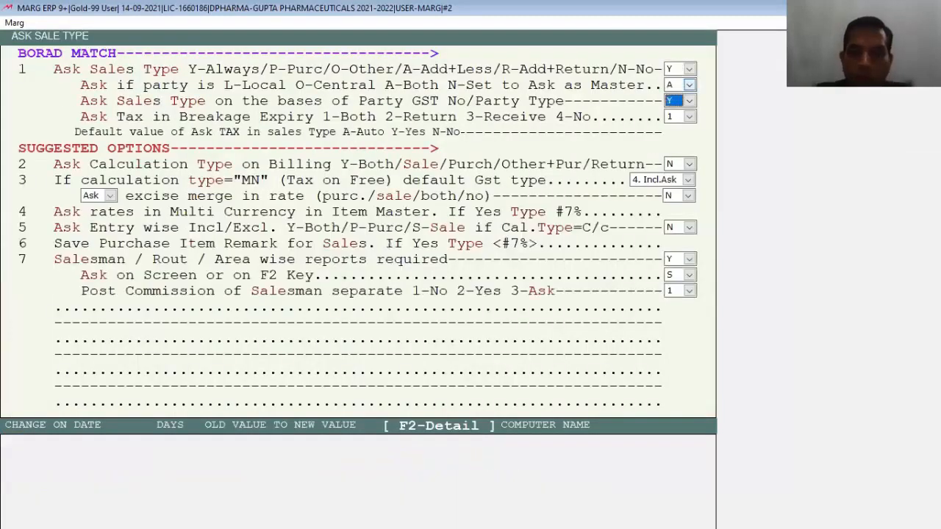
key(Escape)
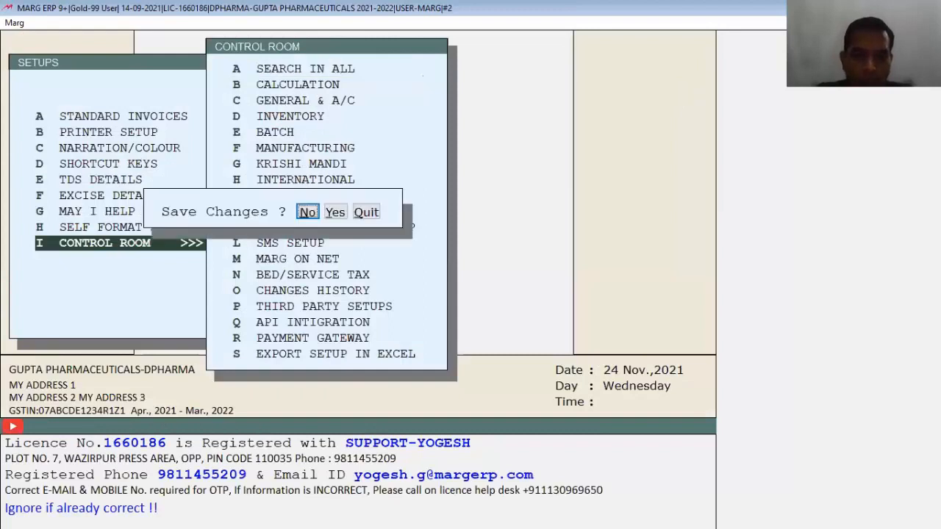
key(y)
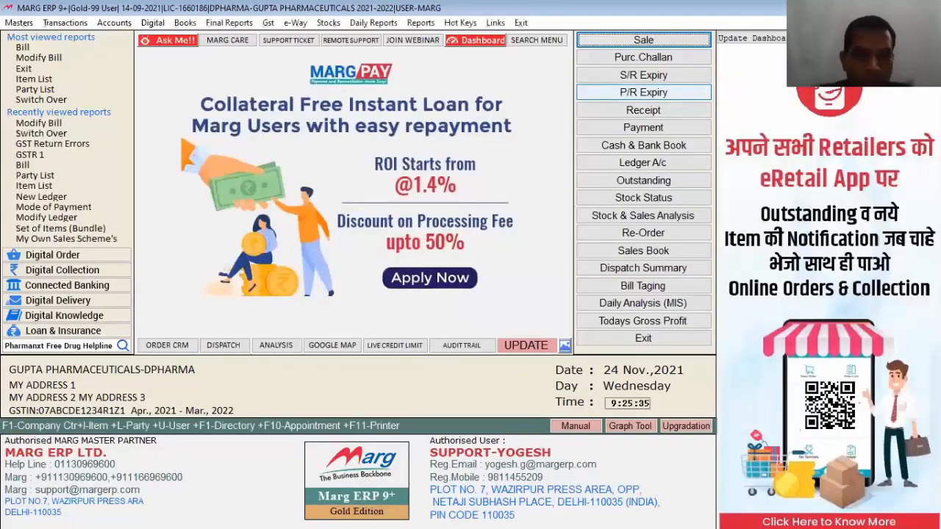
Rerun GST Return Errors and open the flagged bill 0000028.
click(263, 25)
mouse_move(331, 109)
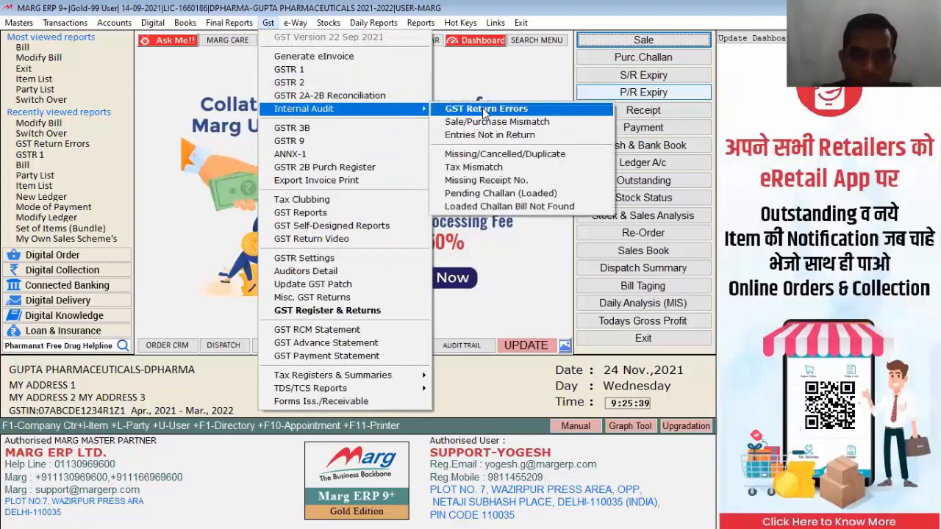
click(483, 109)
key(Return)
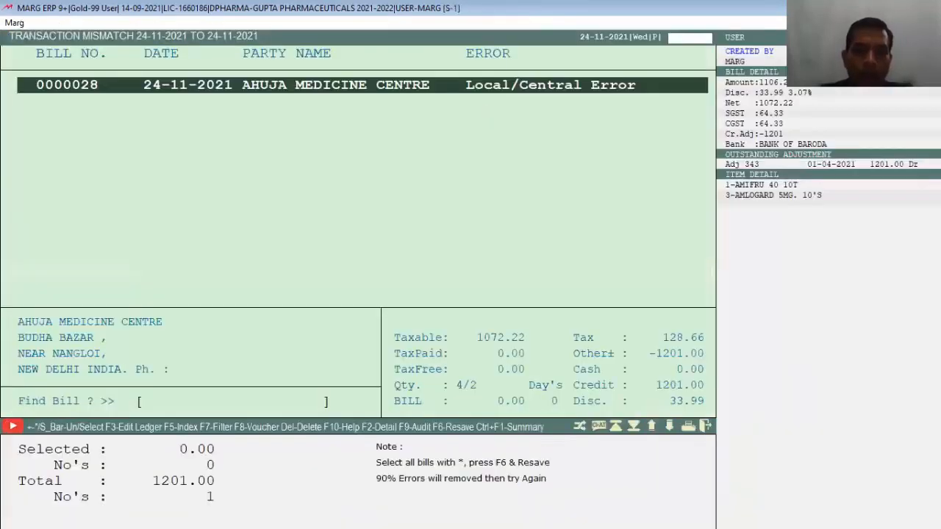
key(Return)
Reset bill 0000028's sales type and save, clearing the error with 'No mismatch found'.
key(Right)
key(Return)
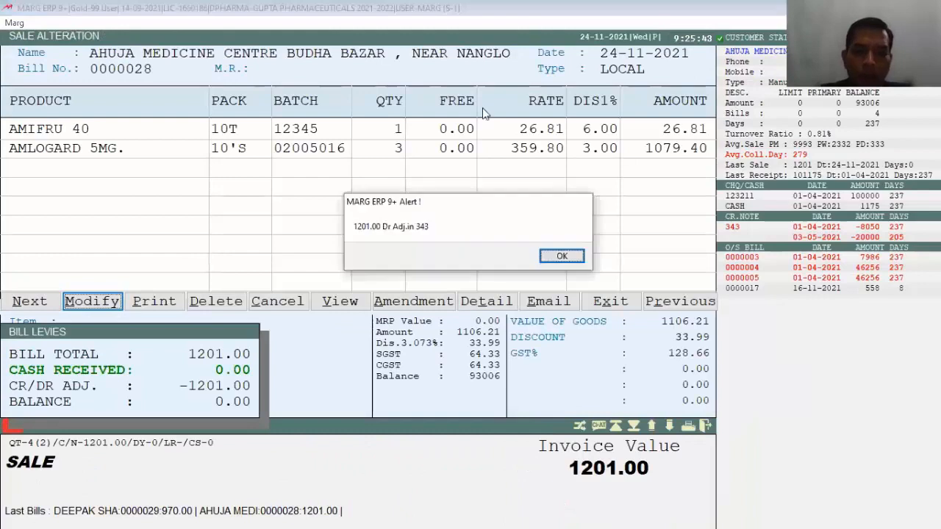
key(Return)
key(Return)
key(Return)
key(Return)
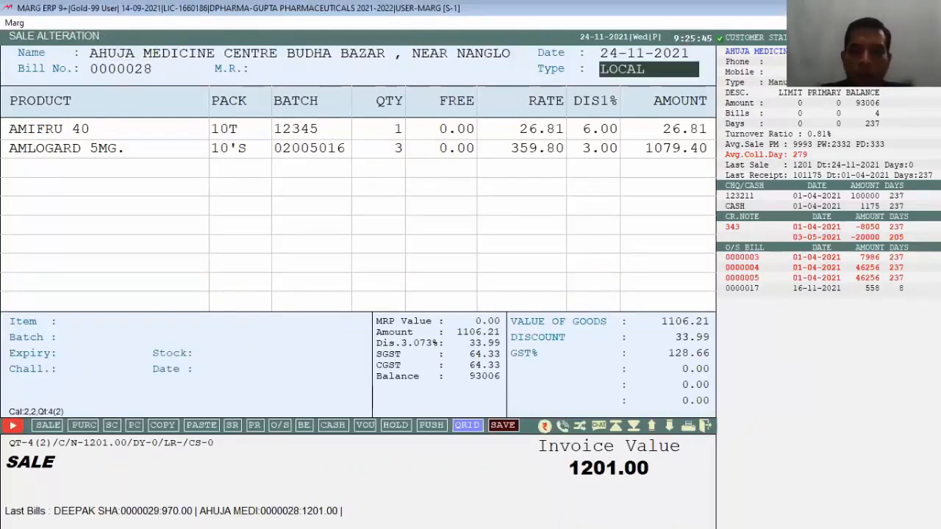
key(Return)
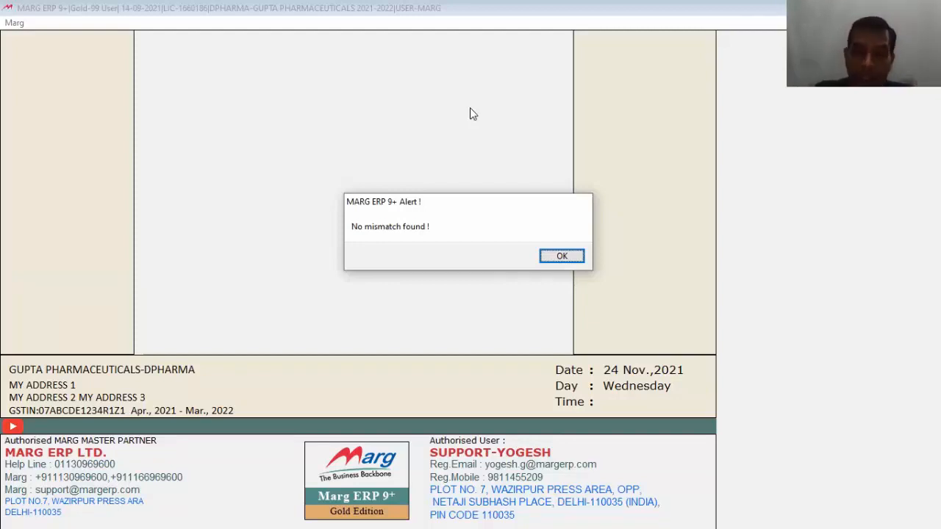
key(Return)
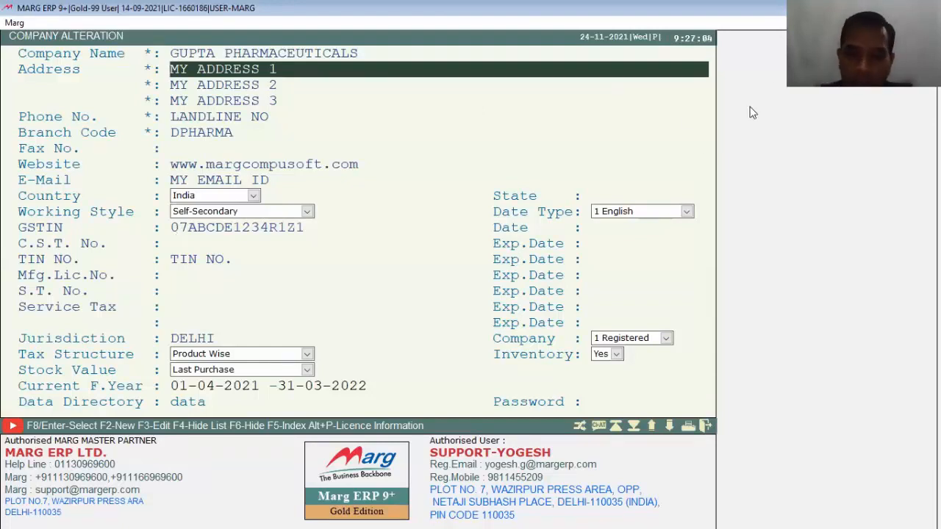
Leave Company Alteration and reload GUPTA PHARMACEUTICALS from the List of Companies.
key(Escape)
key(Down)
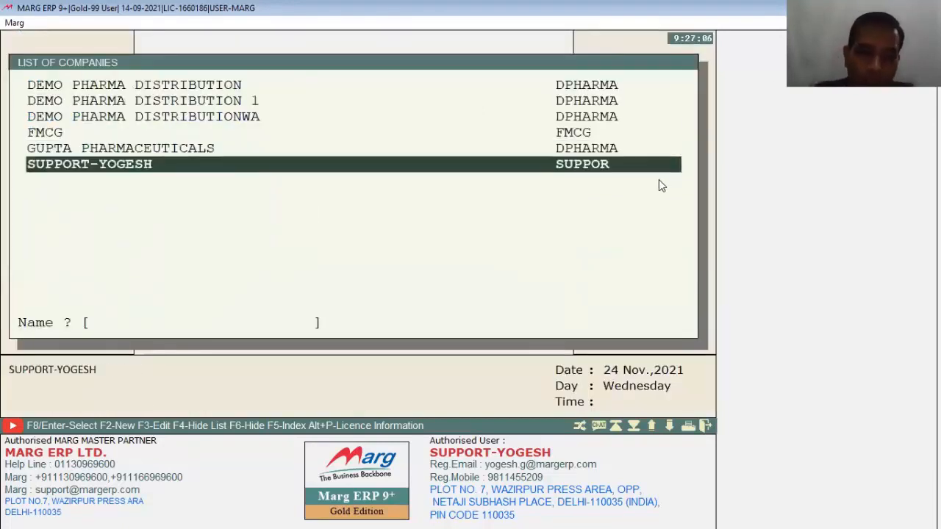
key(Up)
key(Return)
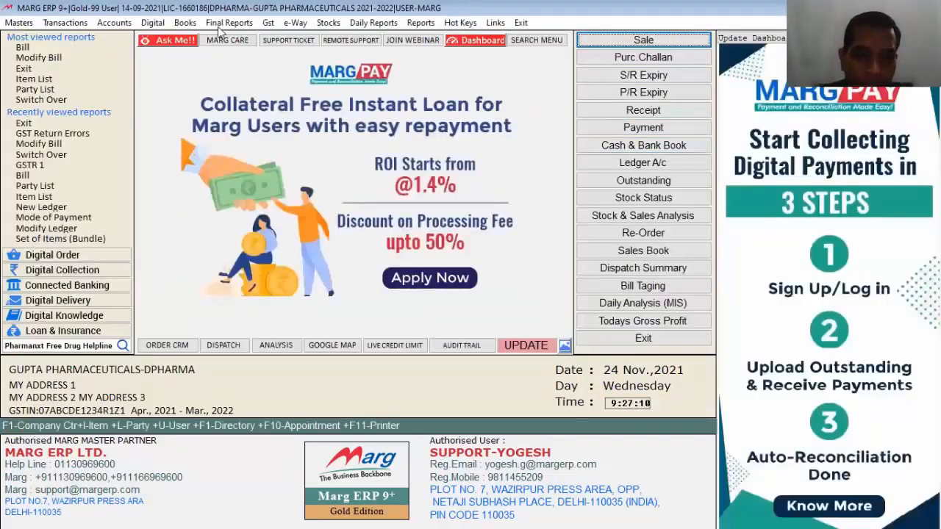
Run GST Return Errors from 01-11-2021 and browse the three flagged bills, starting at B.LAL & SONS.
click(269, 22)
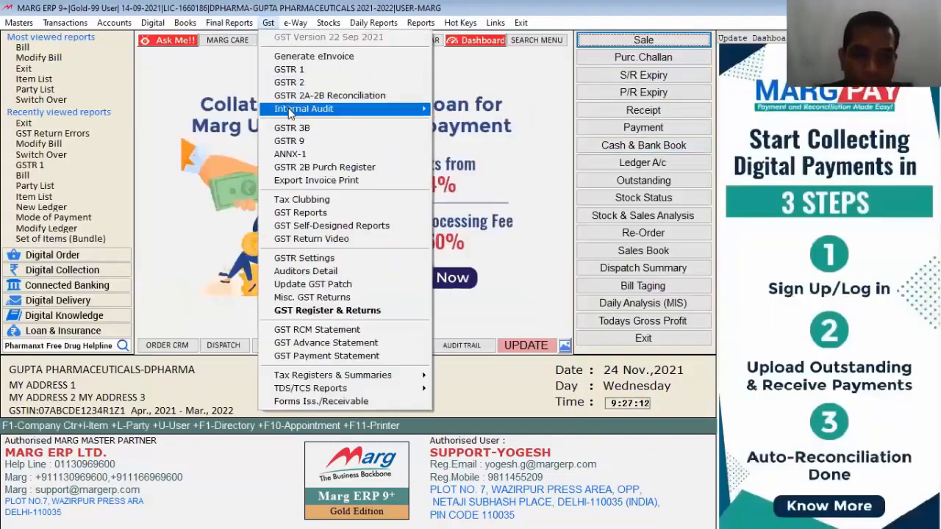
mouse_move(293, 110)
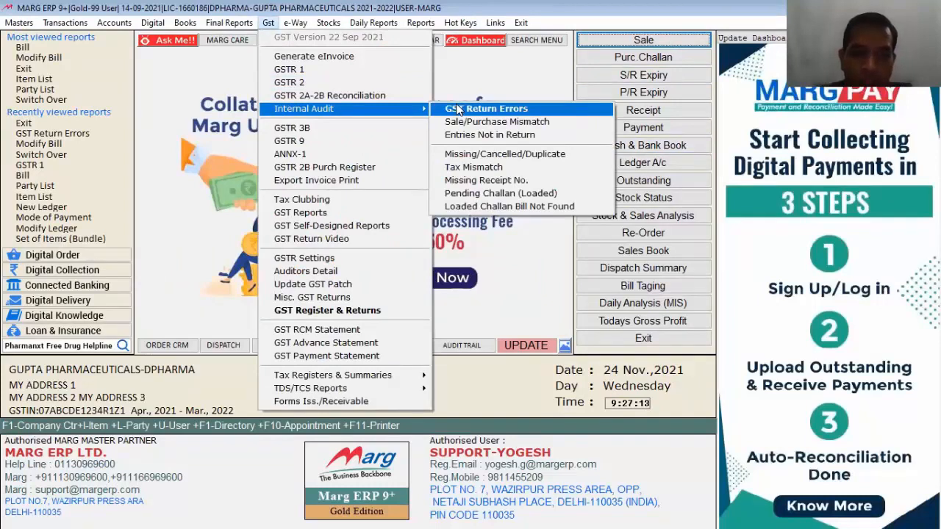
click(458, 109)
text(01)
key(Return)
key(Return)
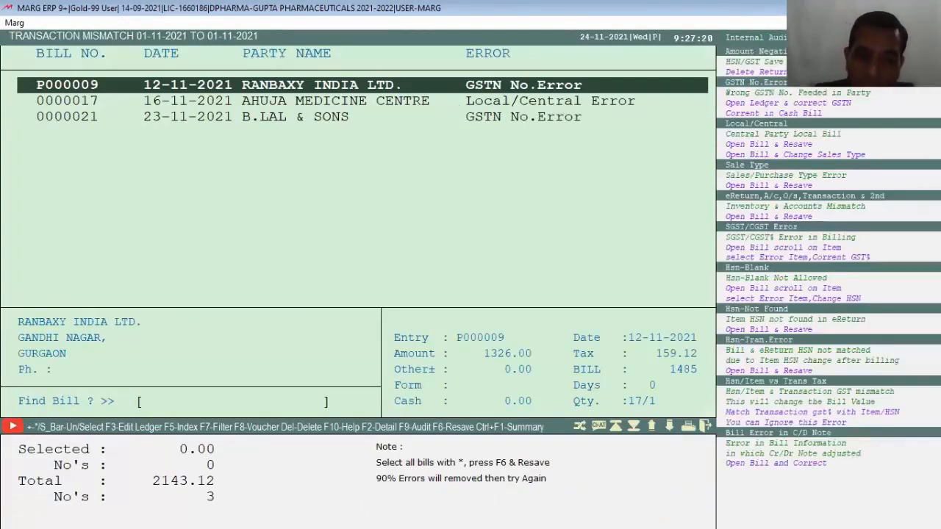
key(Down)
key(Down)
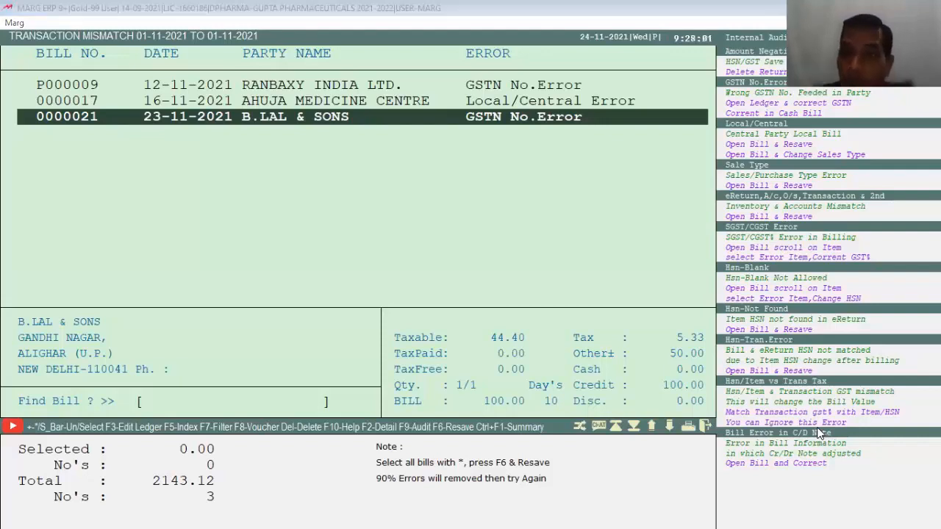
scroll(526, 178, down, 1)
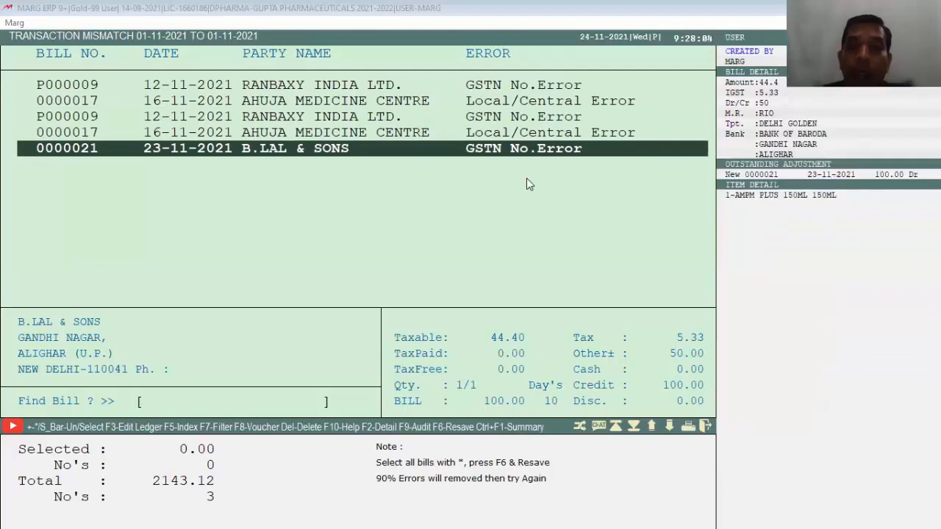